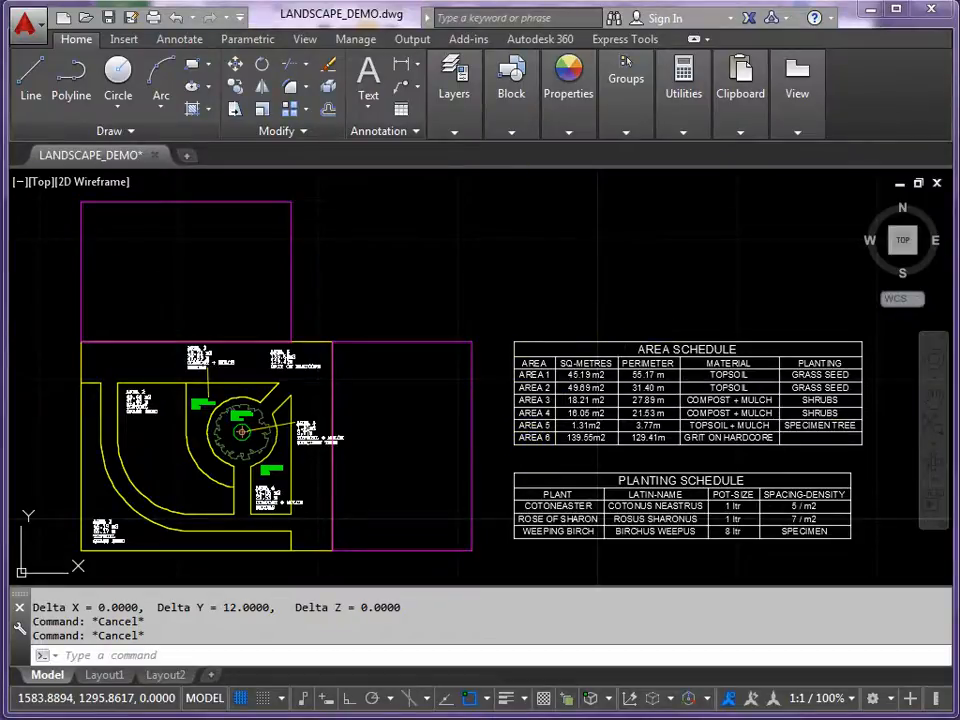
- Switch to the Excel Summary sheet to view the area schedule data, and return to the AutoCAD drawing
key(alt+Tab)
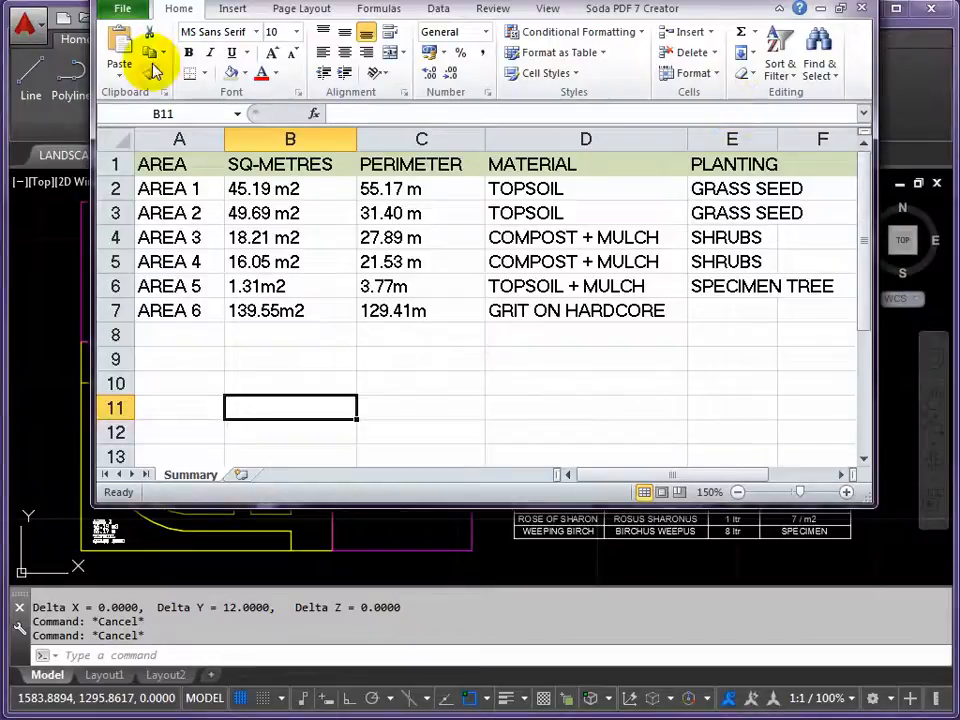
click(22, 255)
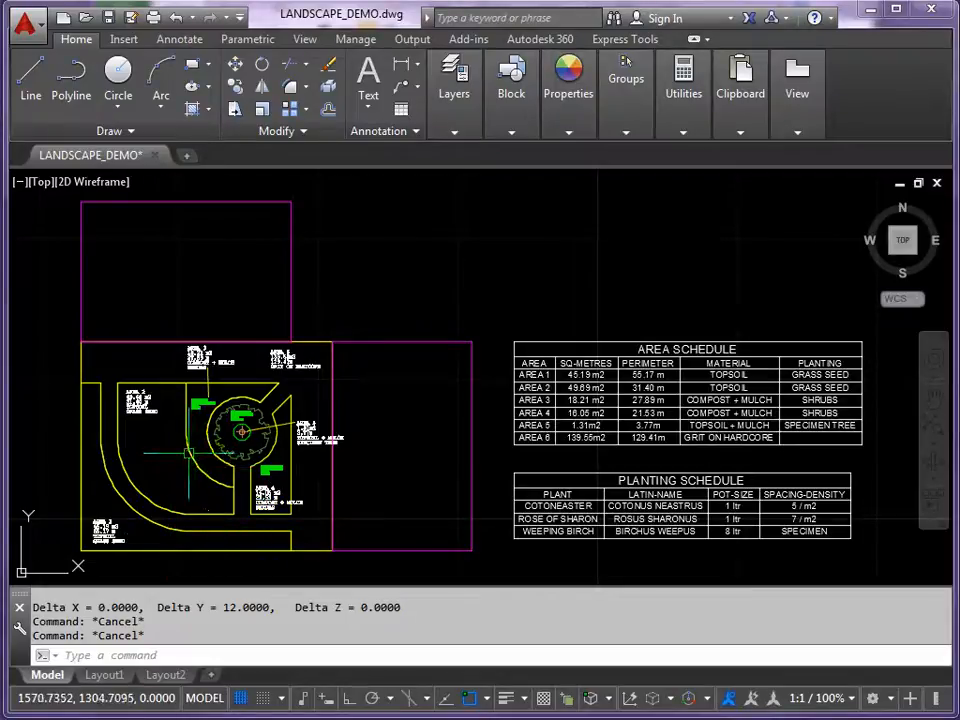
- Inspect the Area 3 label above the planting beds by selecting it as an object, and clear the selection
scroll(214, 402, up, 5)
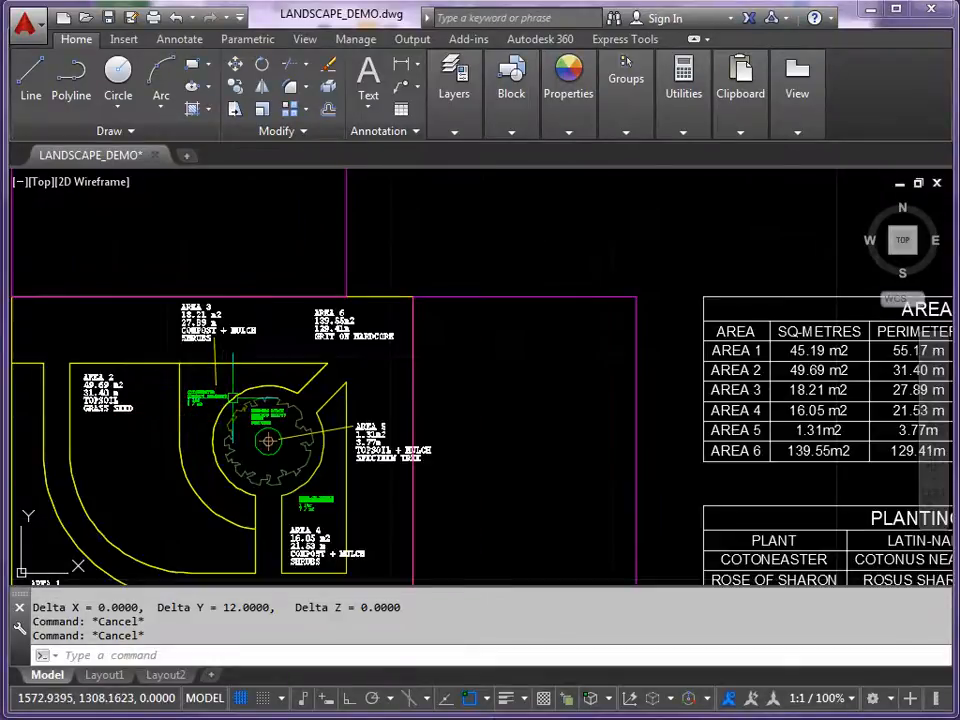
mouse_move(232, 370)
middle_down()
mouse_move(264, 438)
mouse_move(309, 436)
middle_up()
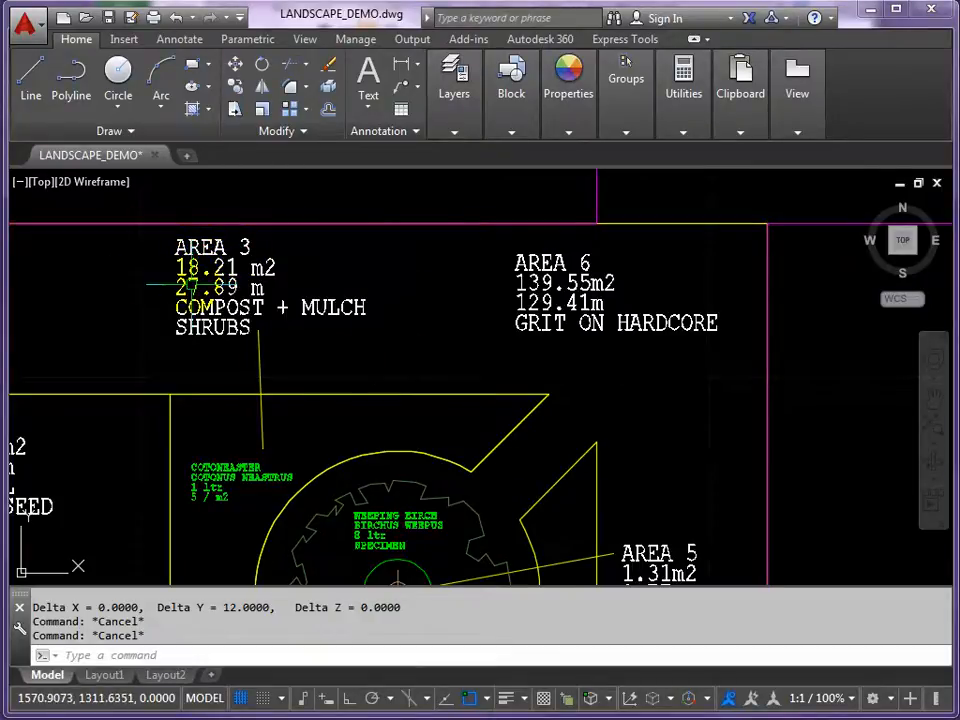
click(191, 285)
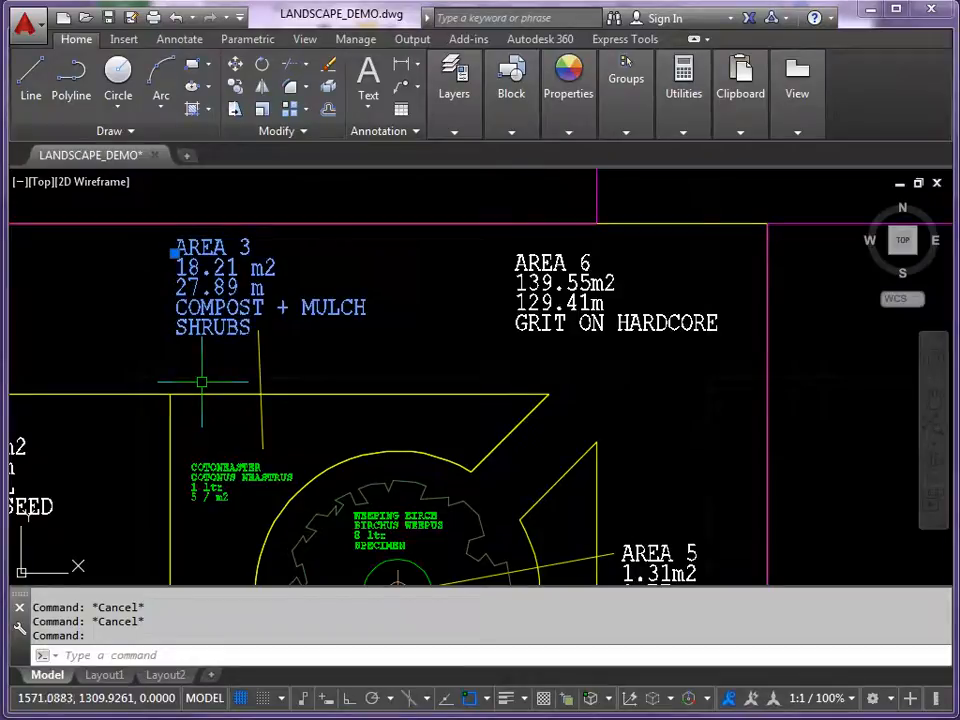
key(Escape)
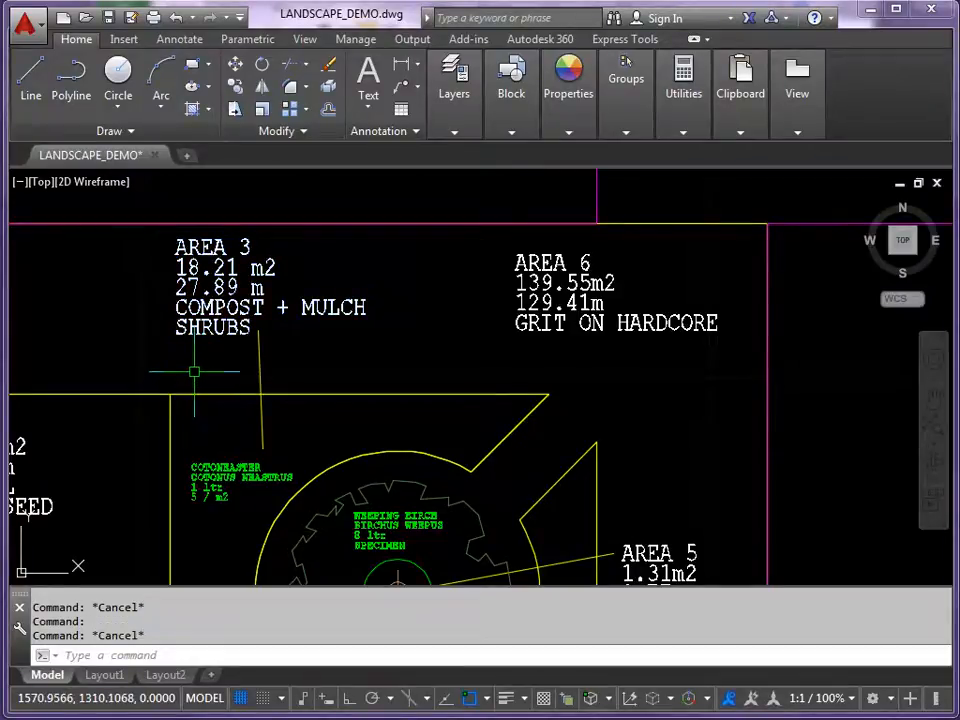
- Check the current layer and the settings of the LANDSCAPE text style without changing them
middle_drag(168, 382, 538, 375)
scroll(326, 377, down, 1)
middle_drag(333, 378, 481, 398)
scroll(242, 360, up, 2)
middle_drag(510, 452, 572, 463)
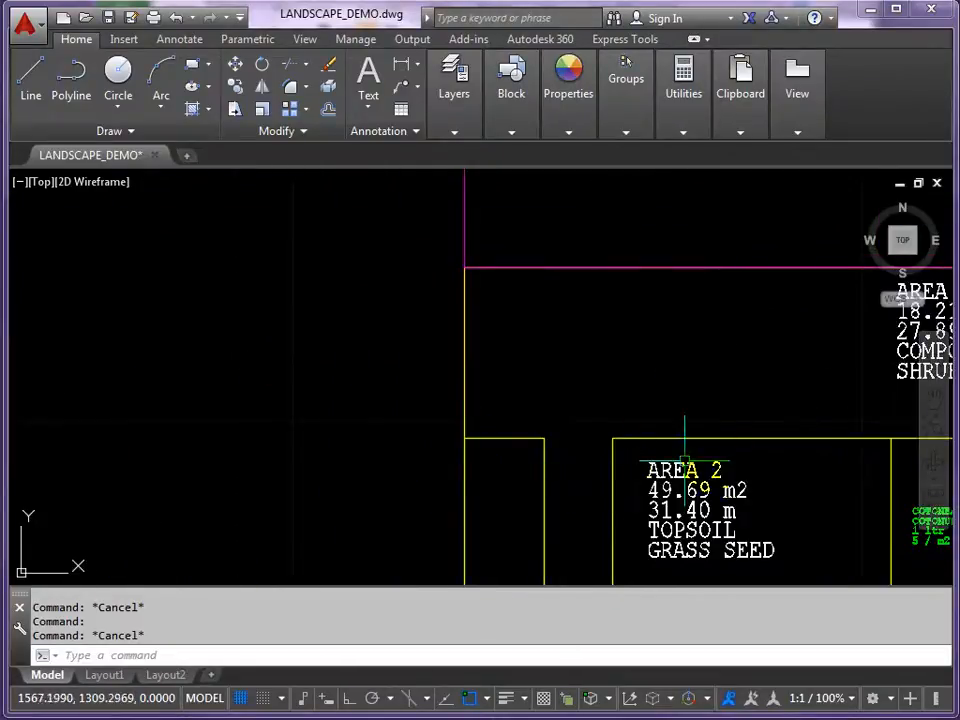
mouse_move(295, 344)
middle_down()
mouse_move(332, 335)
mouse_move(319, 326)
mouse_move(328, 324)
middle_up()
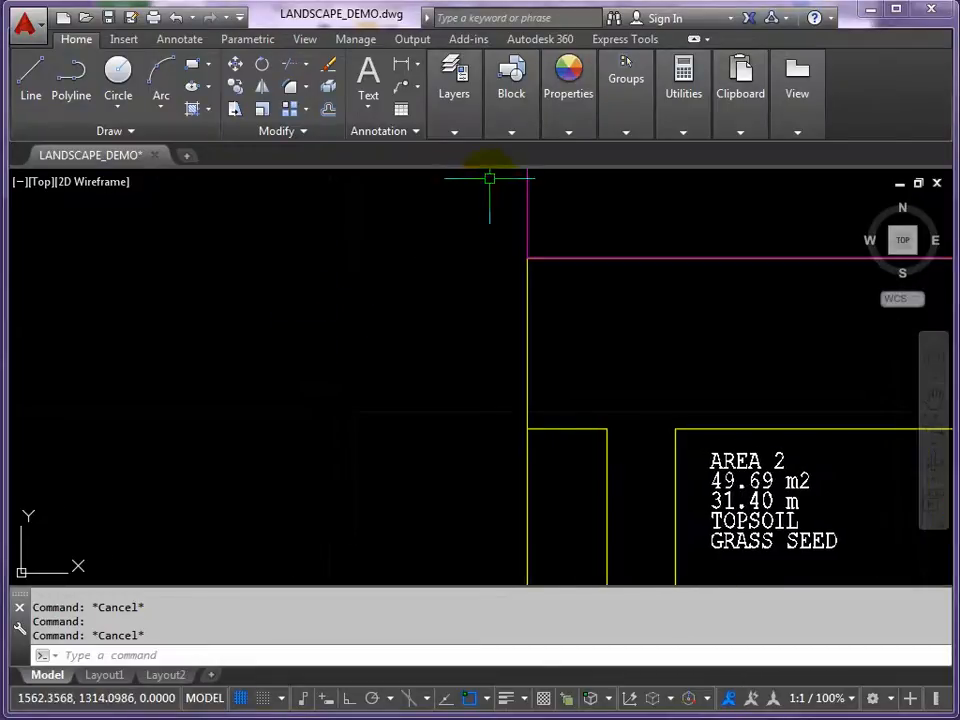
mouse_move(470, 130)
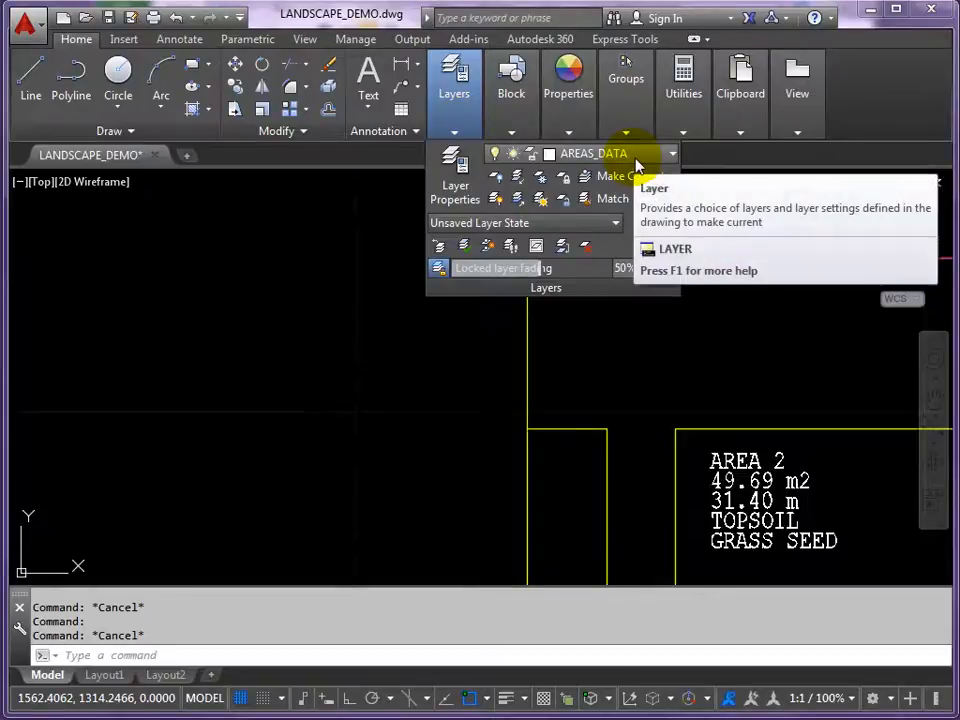
text(ST)
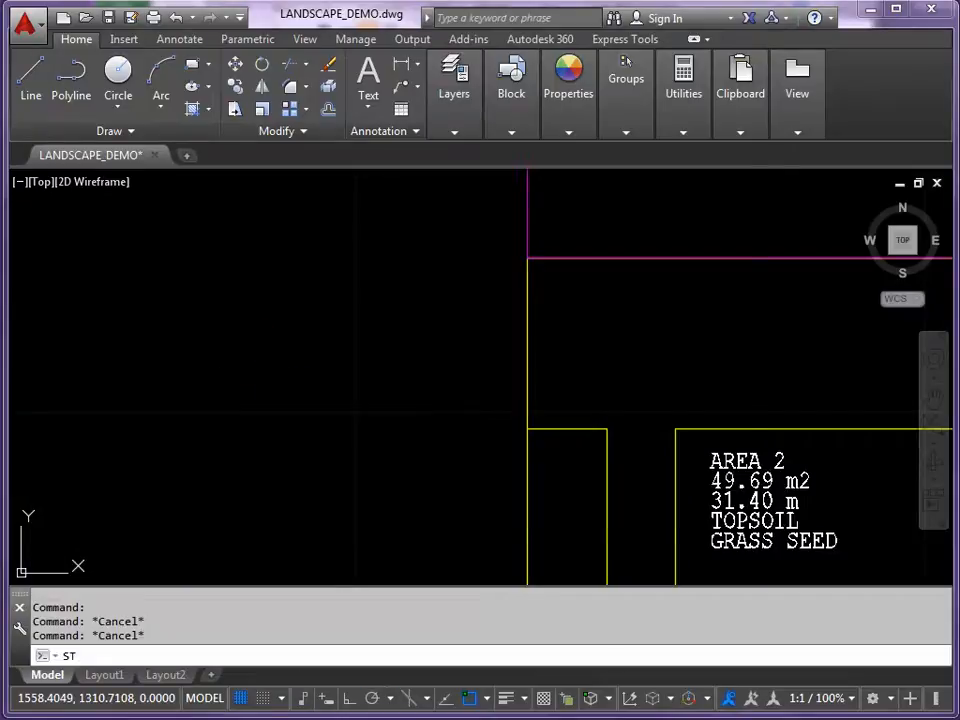
key(Return)
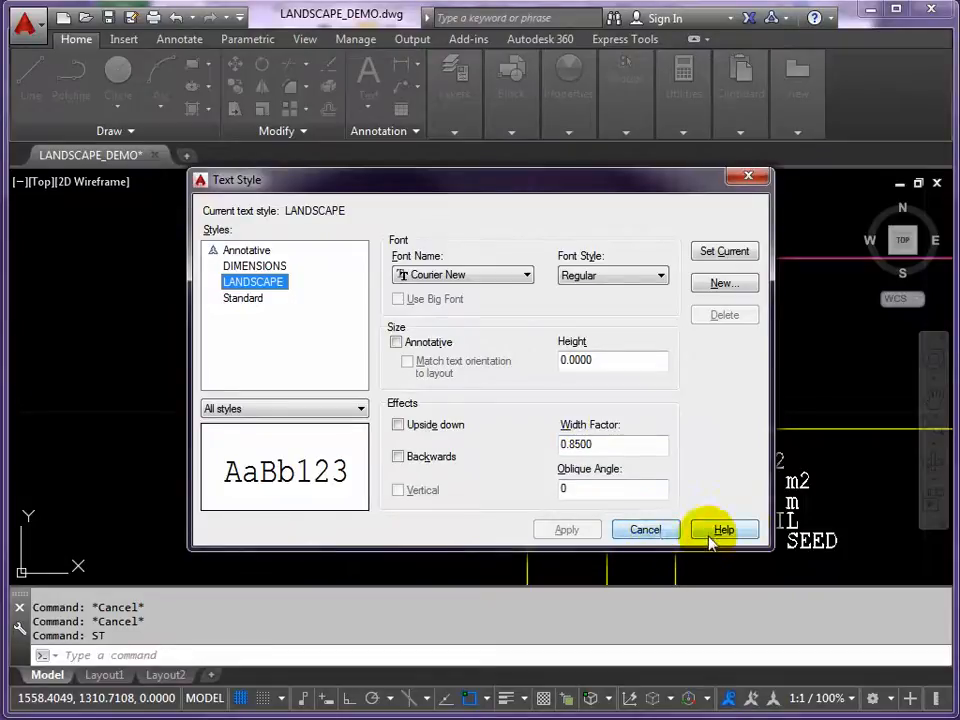
click(646, 530)
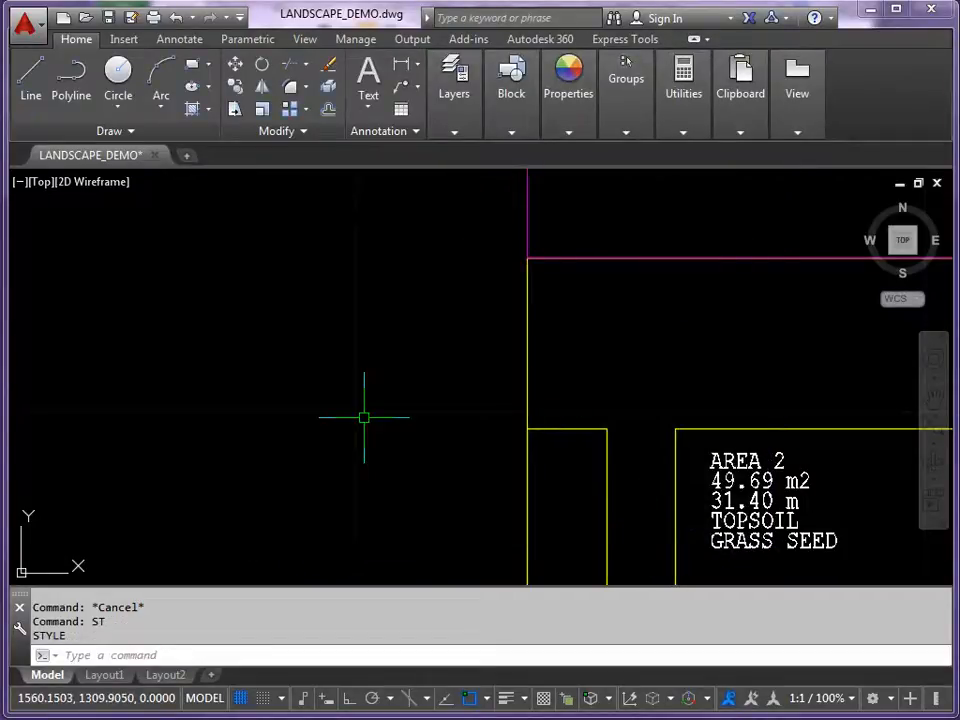
- Start an attribute definition with tag AREA2, prompt "AREA NAME?" and default value AREA
text(ATTDEF)
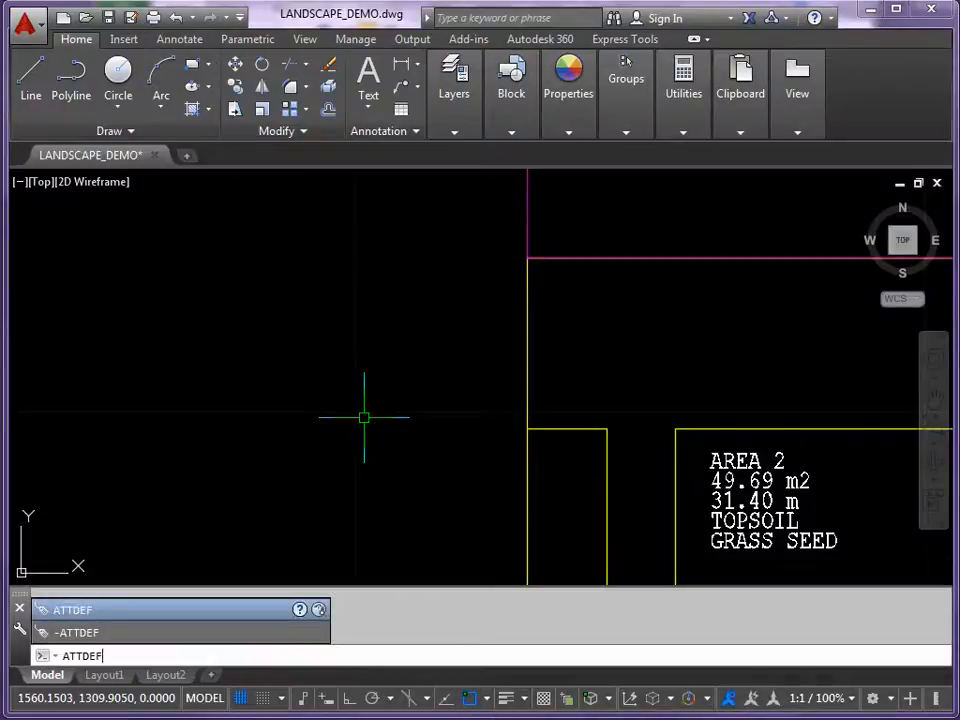
key(Return)
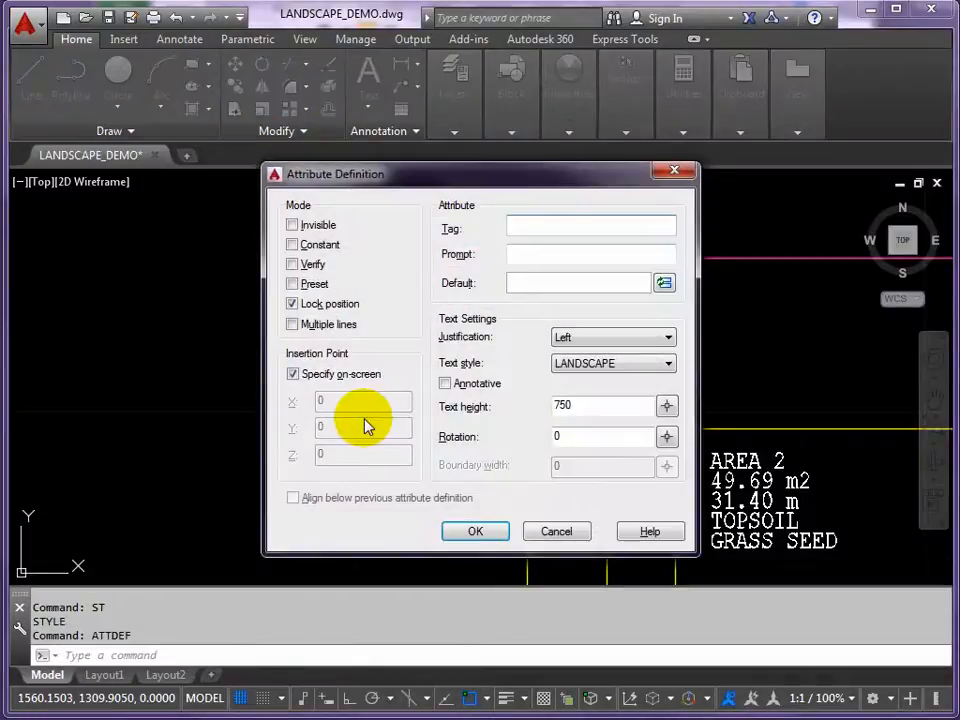
drag(445, 175, 351, 156)
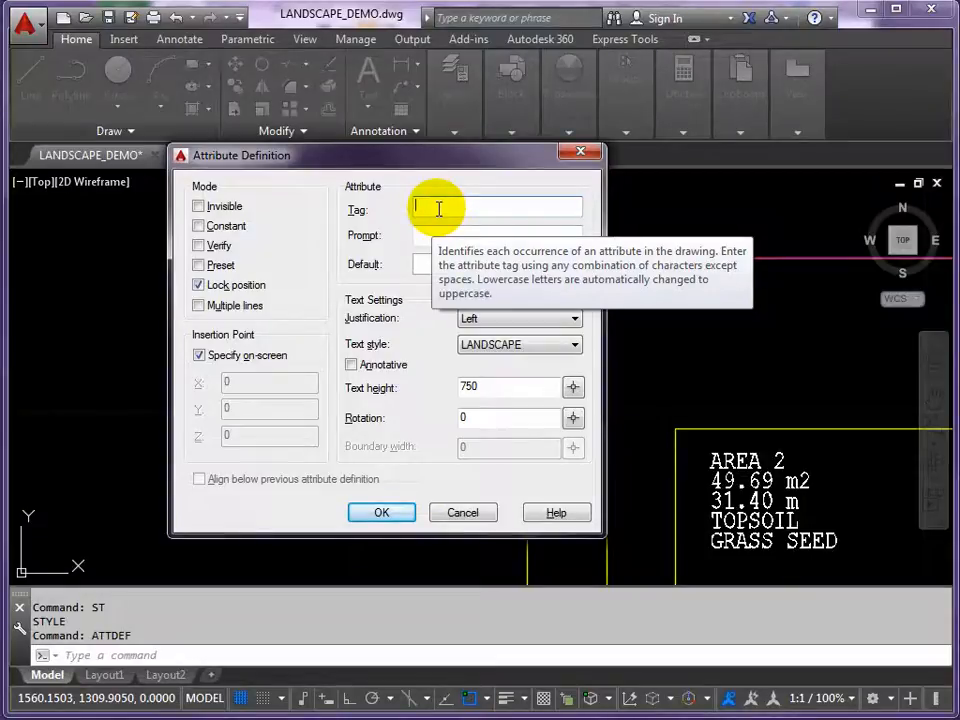
text(AREA2)
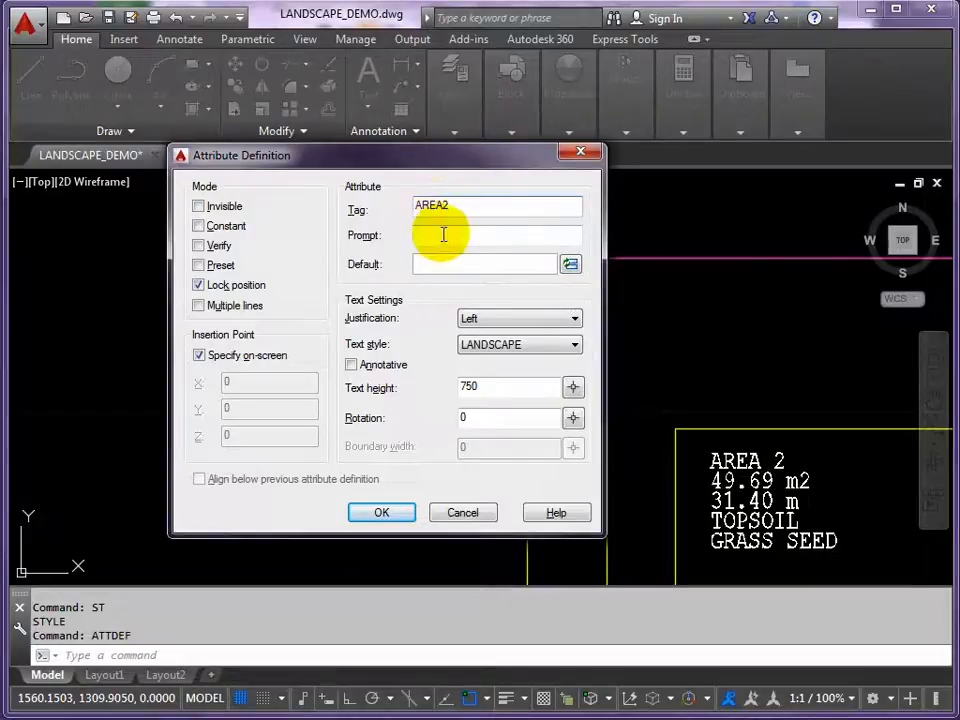
click(438, 236)
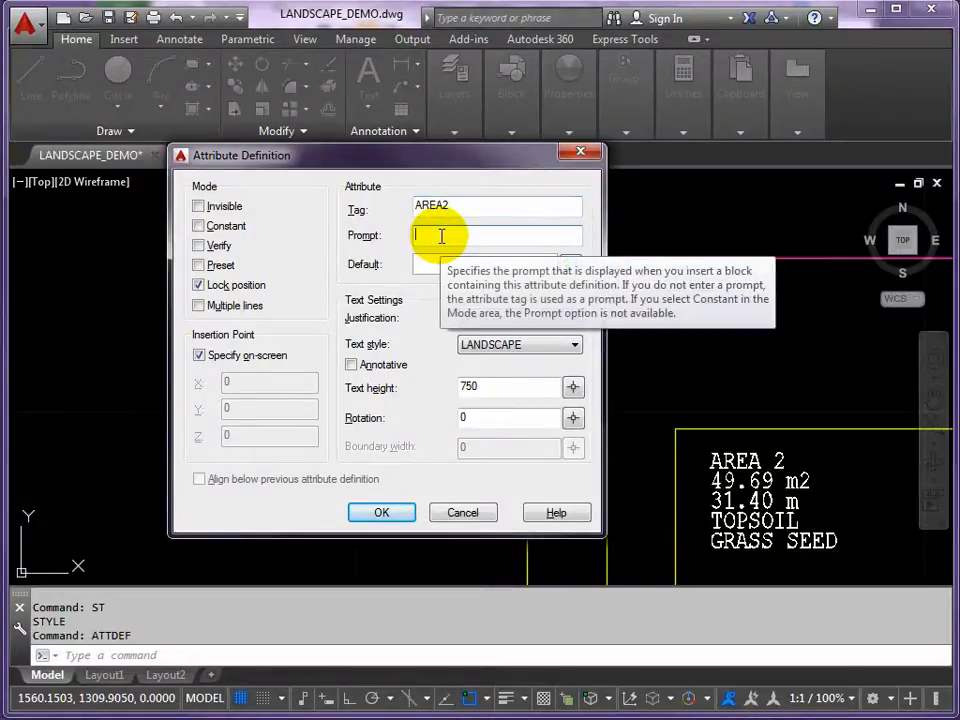
text(AREA)
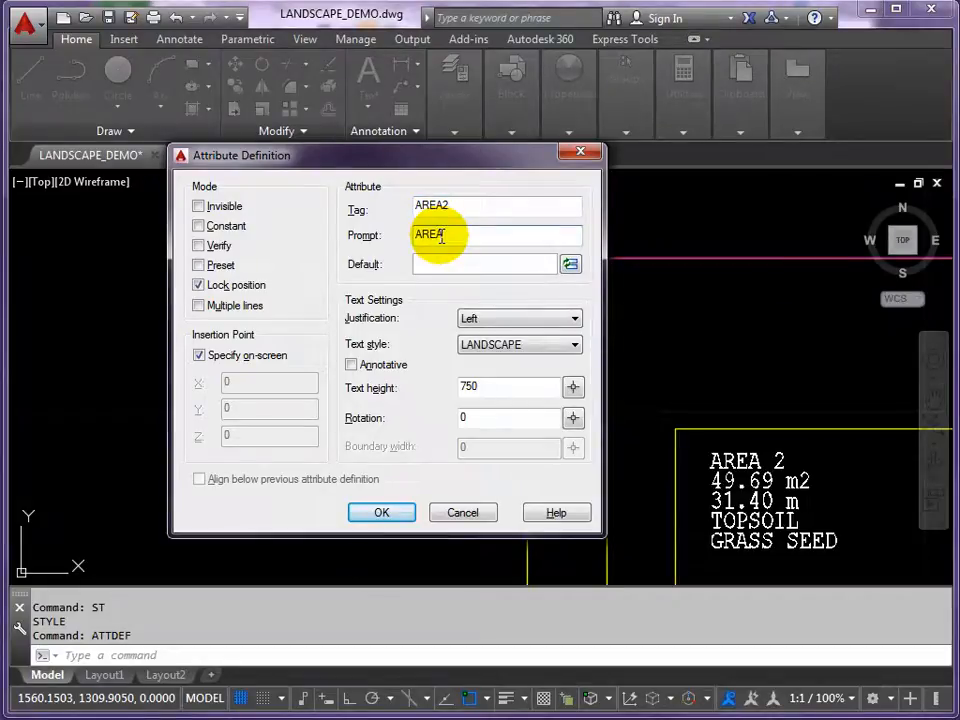
text(N)
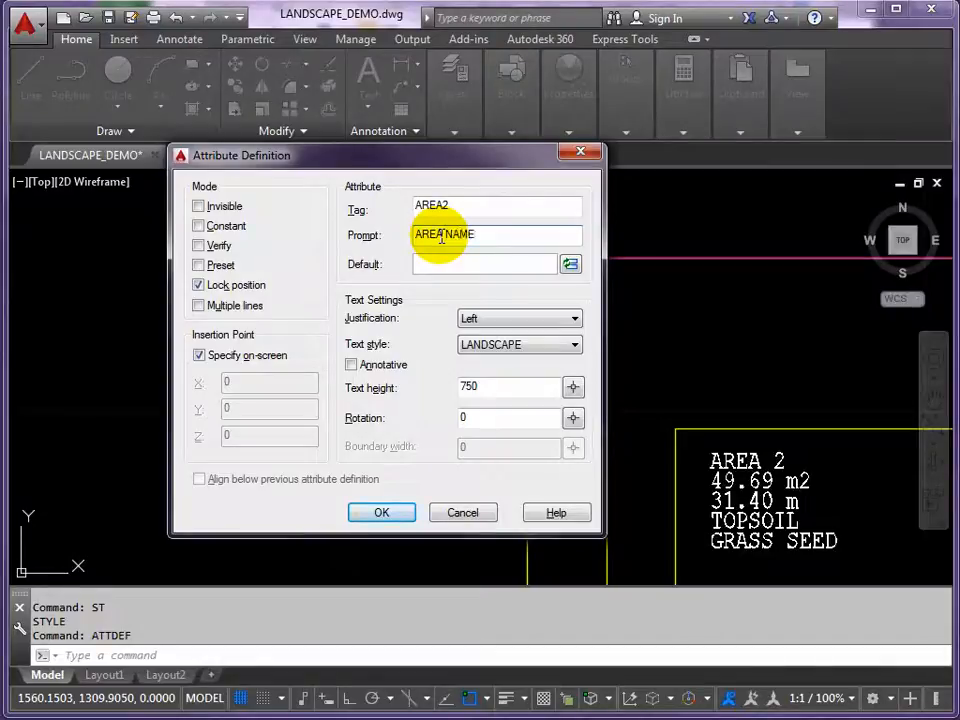
click(435, 263)
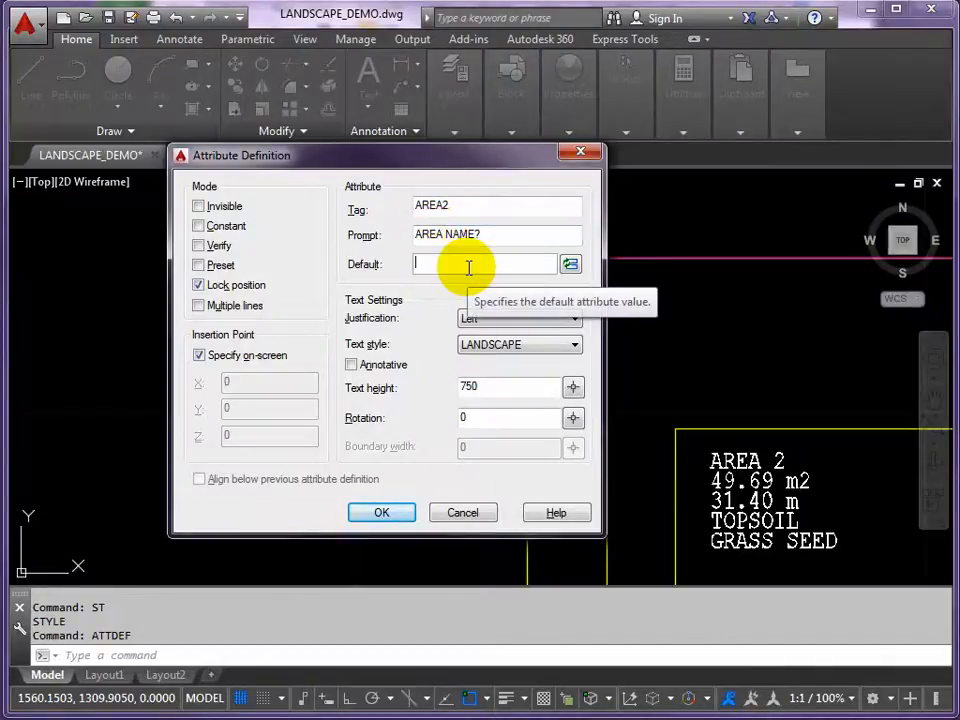
text(AREA)
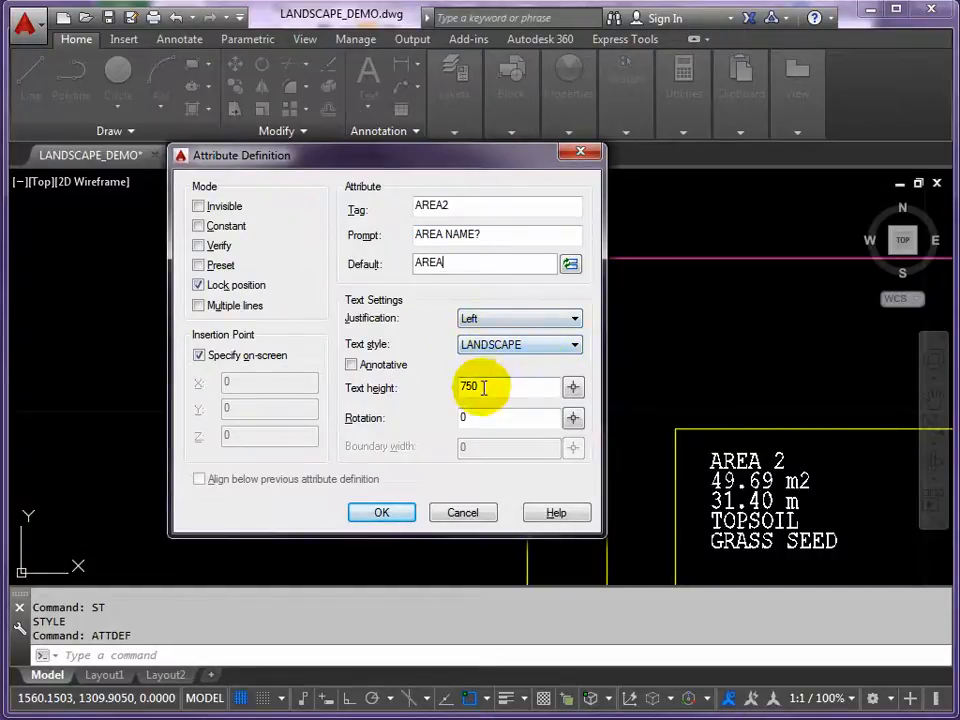
- Set the attribute's text height to 1 and place it in the empty space outside the plan, beside Area 2
drag(473, 386, 435, 387)
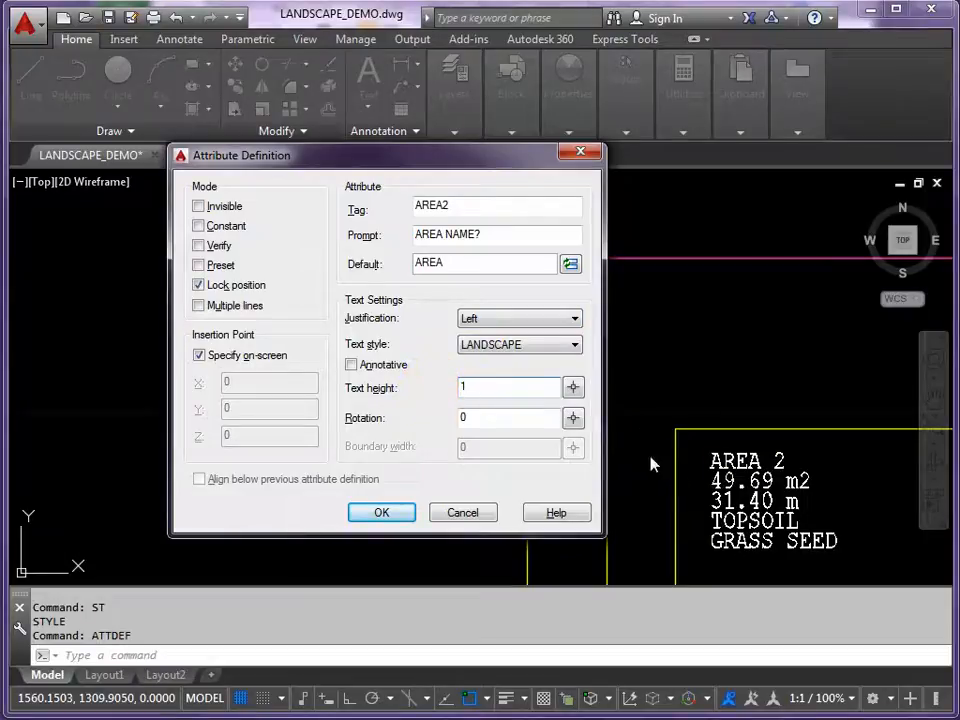
click(472, 432)
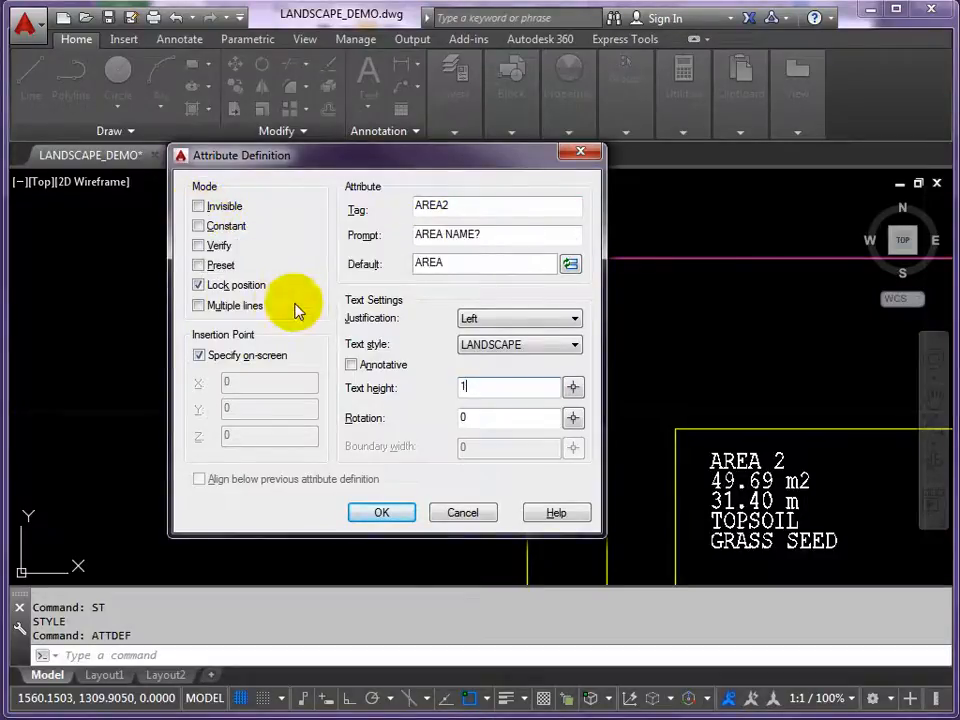
click(384, 513)
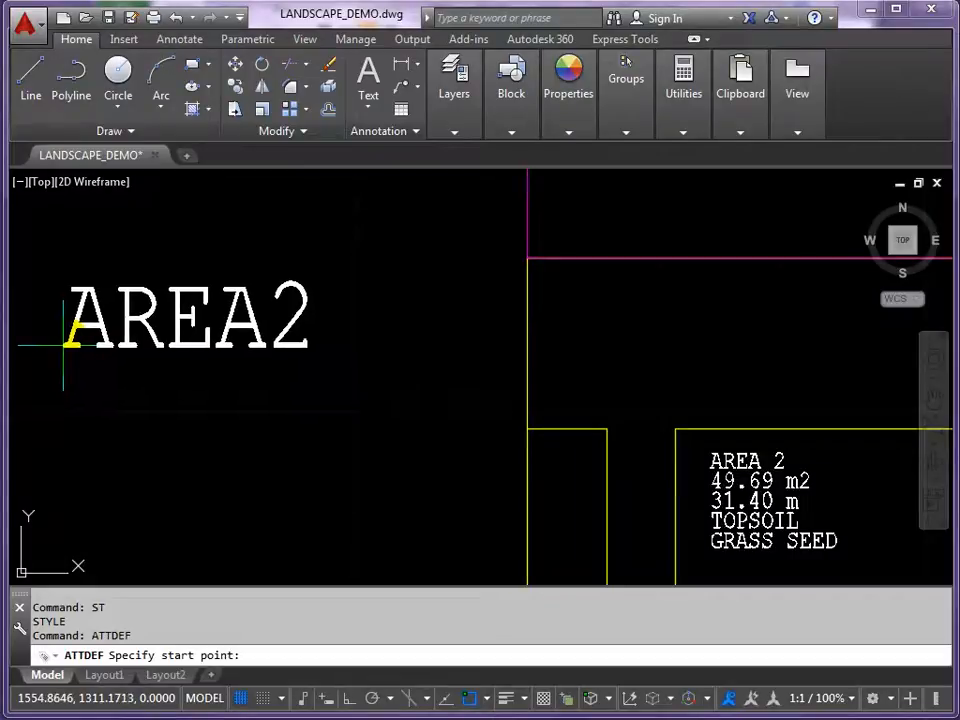
click(63, 345)
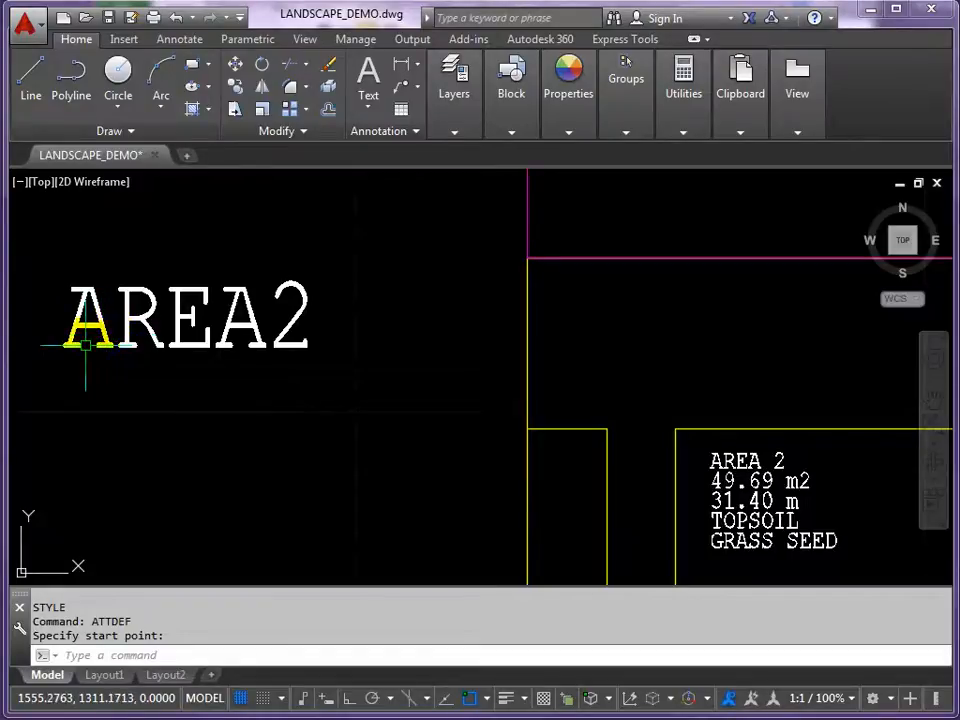
- Measure the letter height of the placed AREA2 attribute text
text(di)
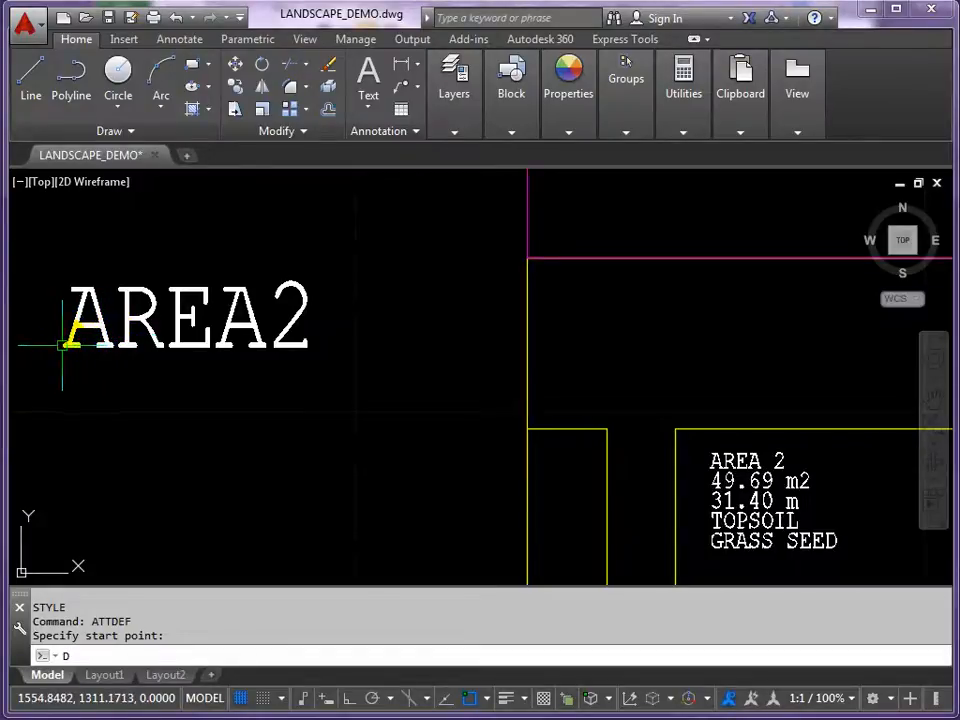
key(Return)
click(59, 349)
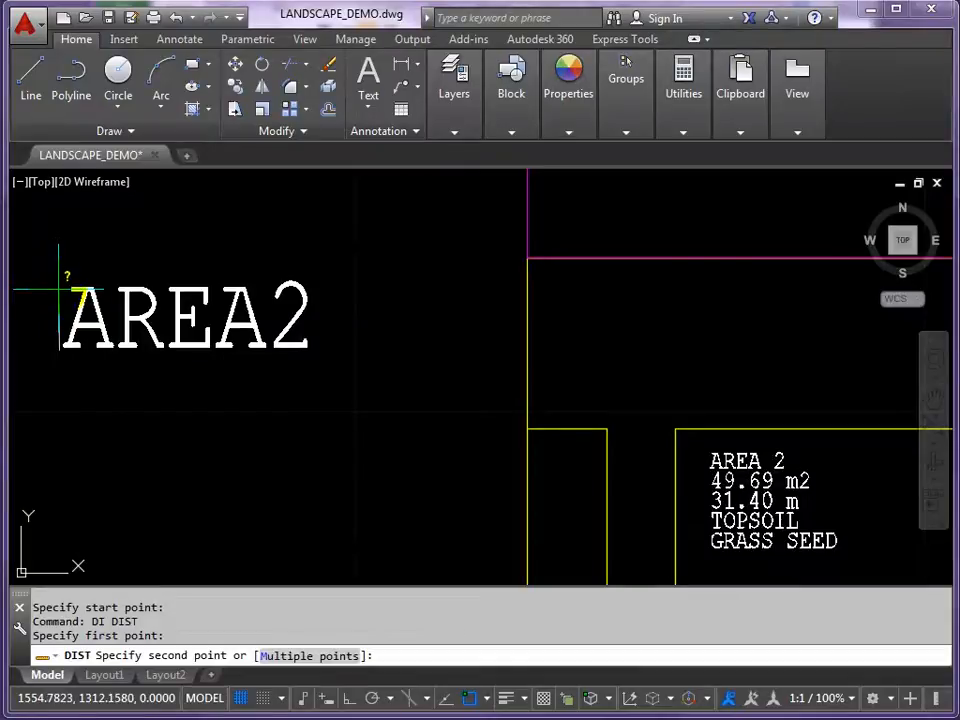
click(58, 290)
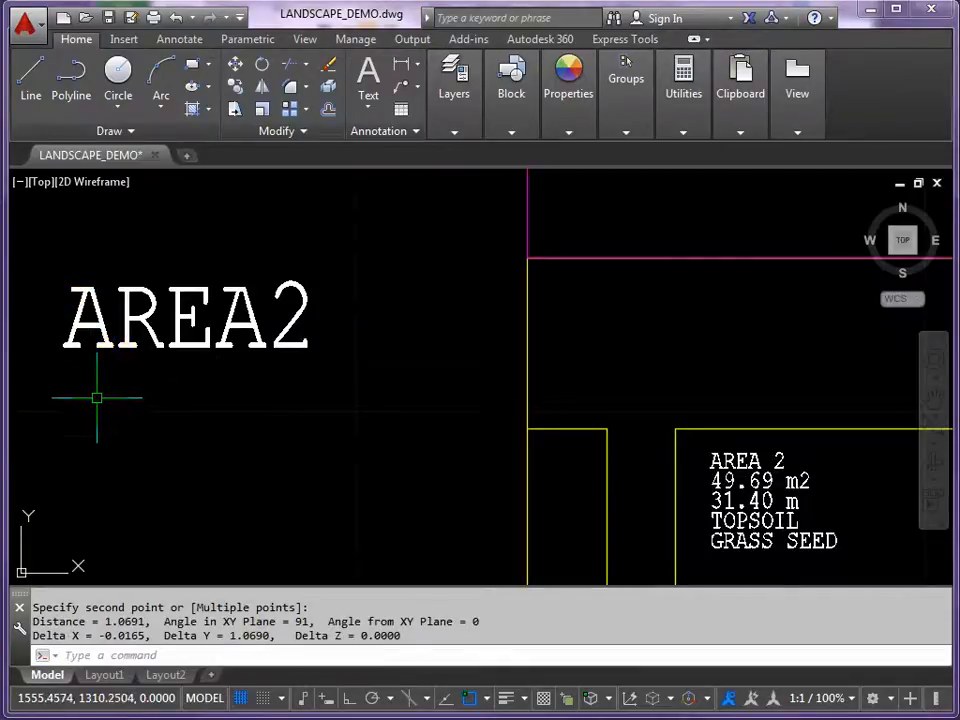
click(105, 345)
double_click(105, 345)
click(527, 411)
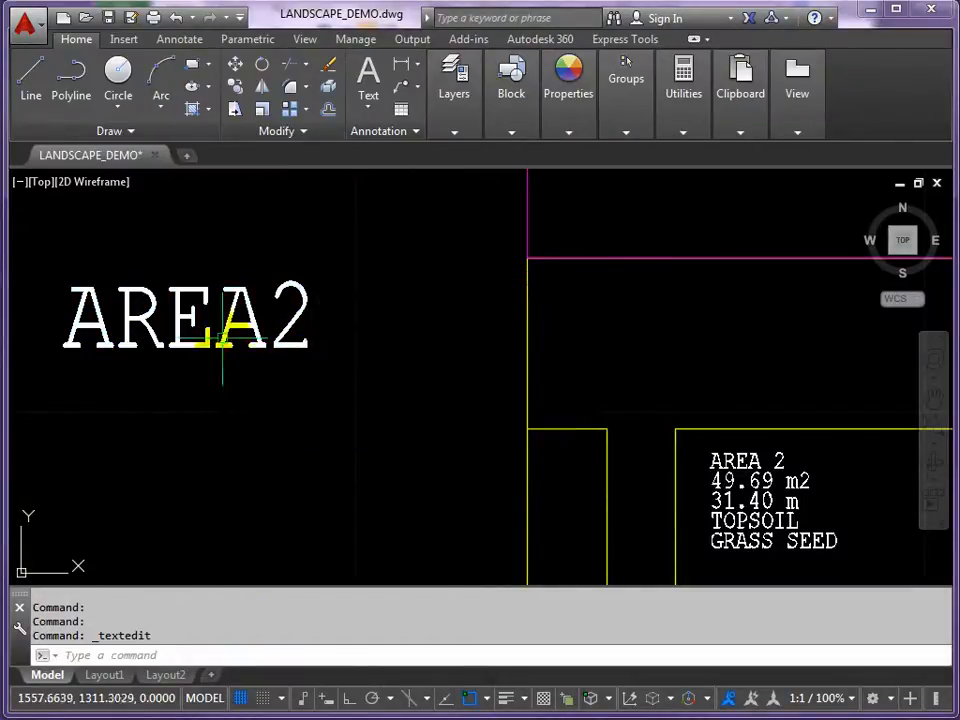
- Set the text height of the AREA2 attribute definition to 0.5 in its properties
key(Return)
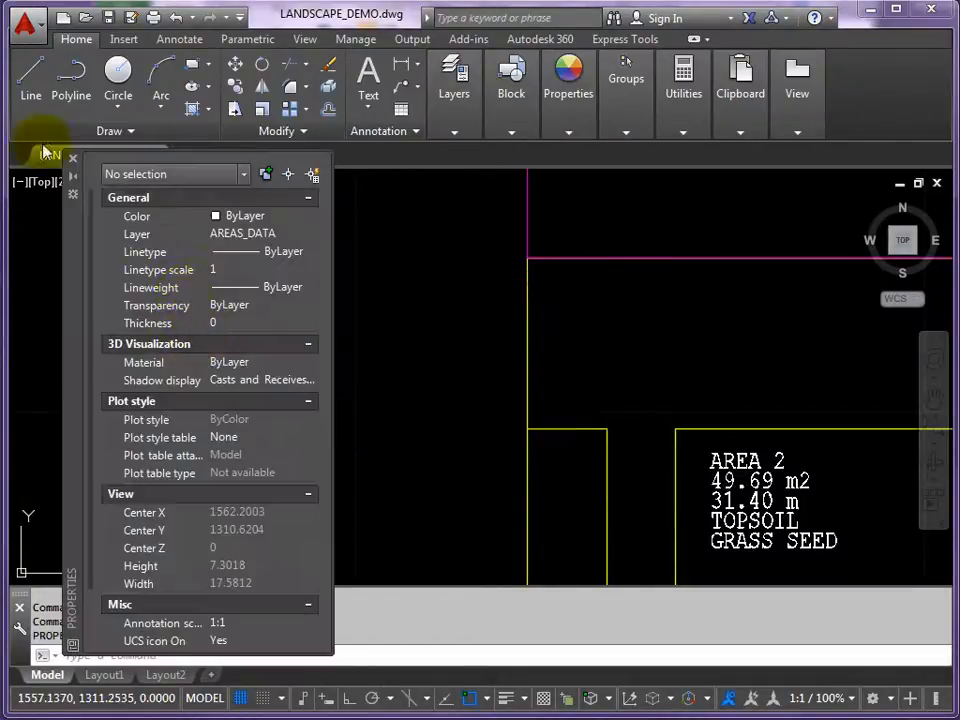
drag(75, 279, 345, 242)
click(240, 300)
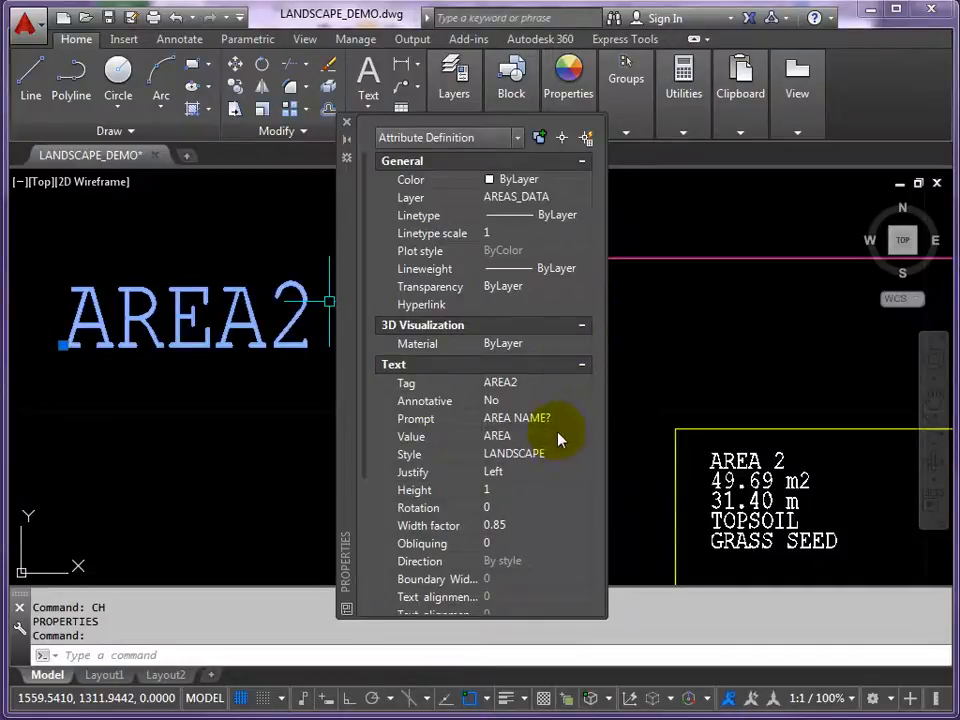
scroll(557, 462, down, 4)
scroll(510, 490, up, 4)
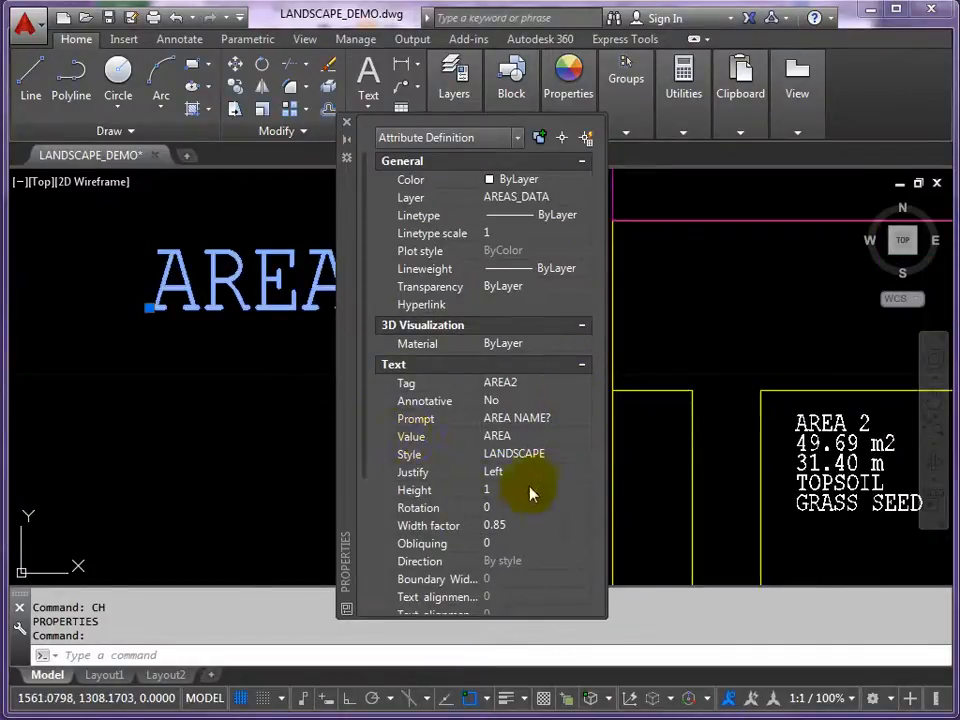
click(502, 490)
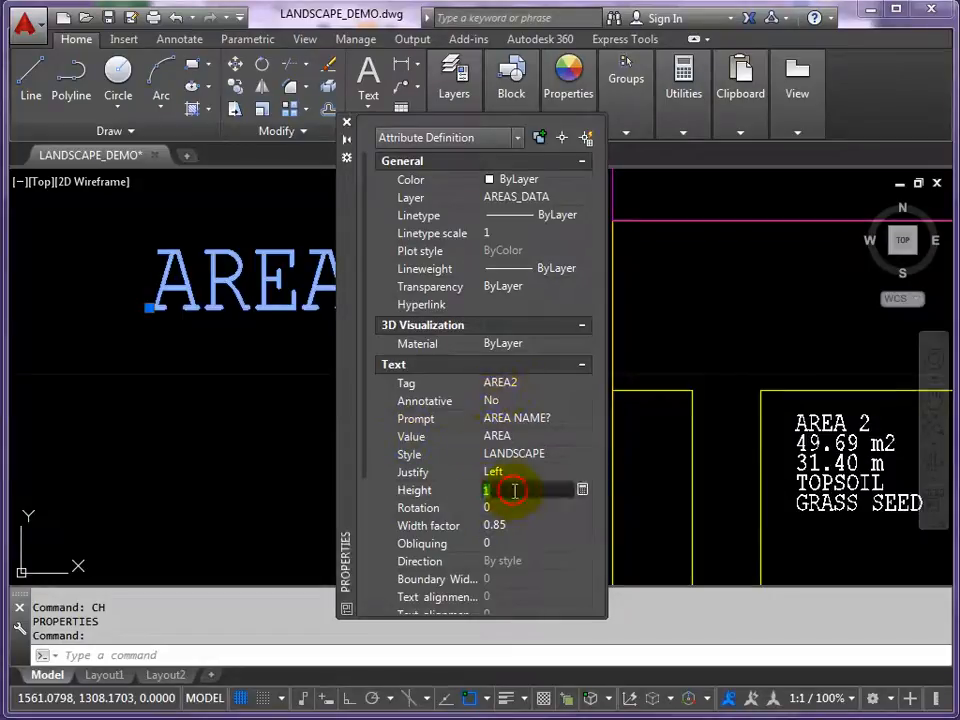
click(442, 490)
text(.5)
key(Tab)
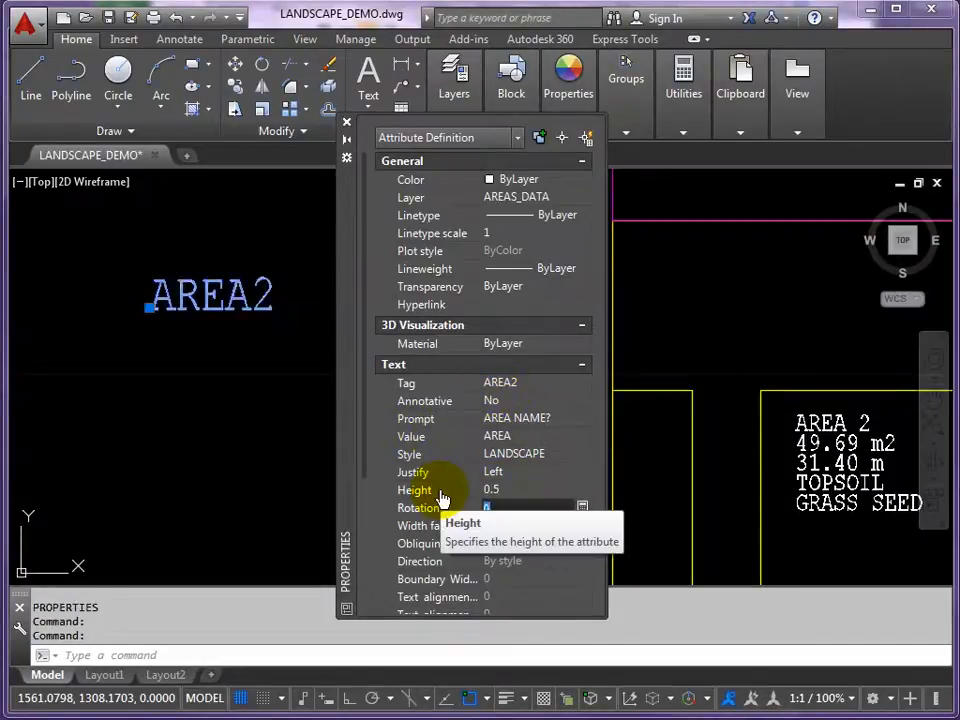
click(346, 122)
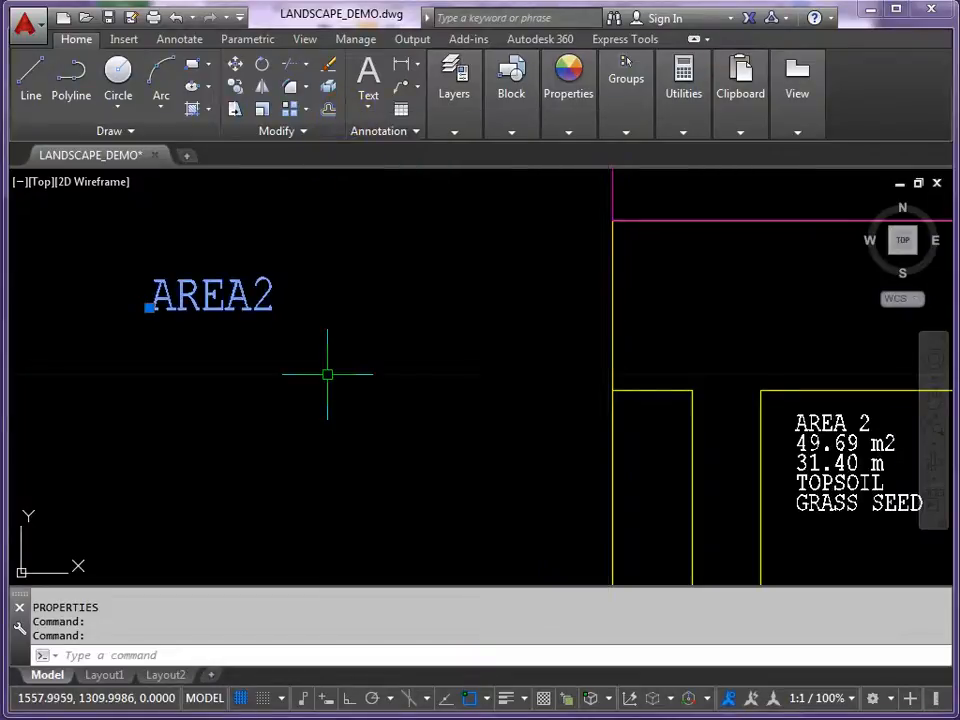
key(Escape)
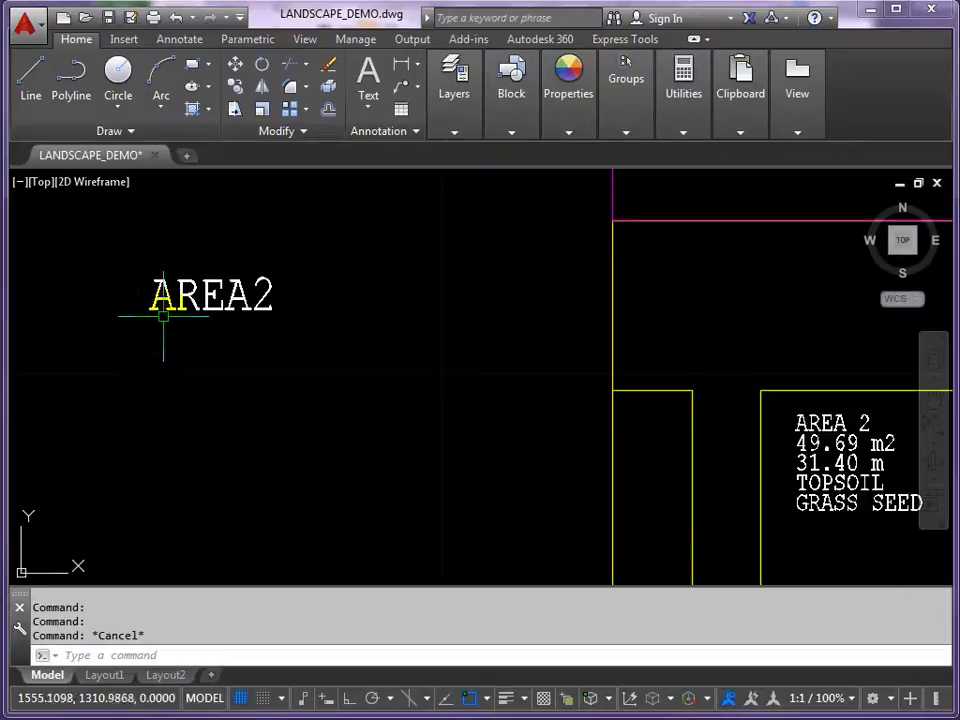
text(CP)
key(Return)
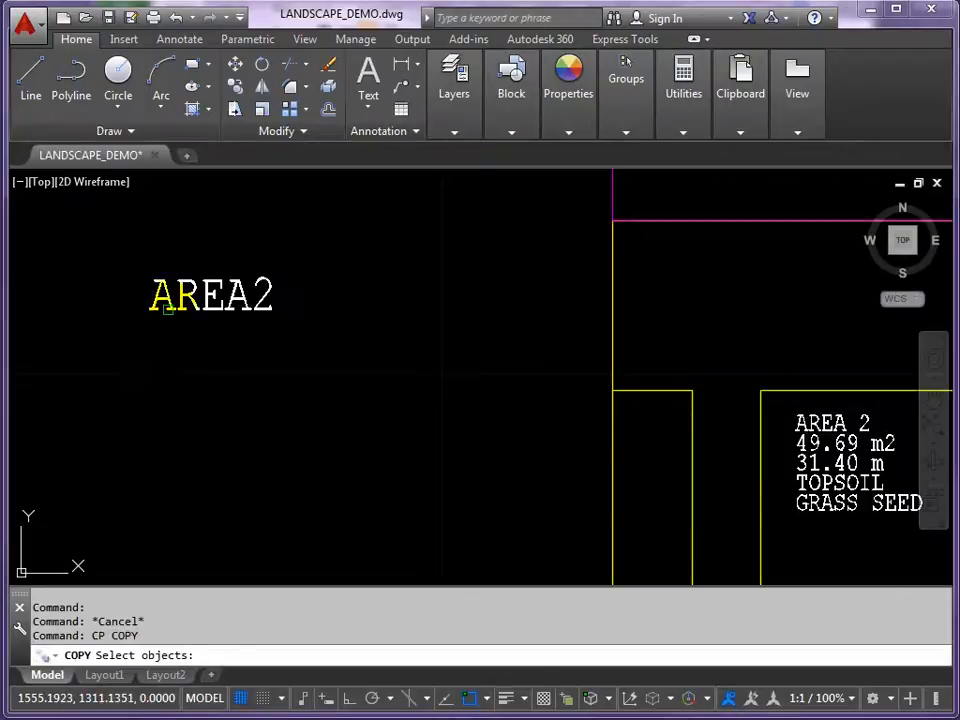
key(Escape)
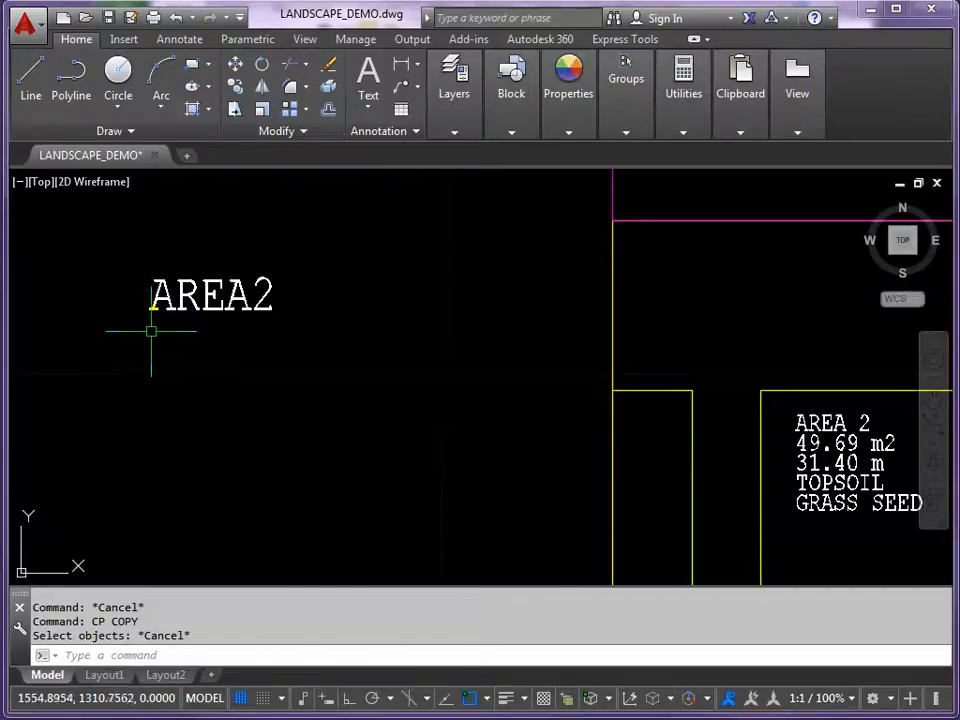
- Start an attribute definition with tag AREA SIZE, prompt "AREA IN M2", default value m2 and Invisible mode on
text(ATTDEF)
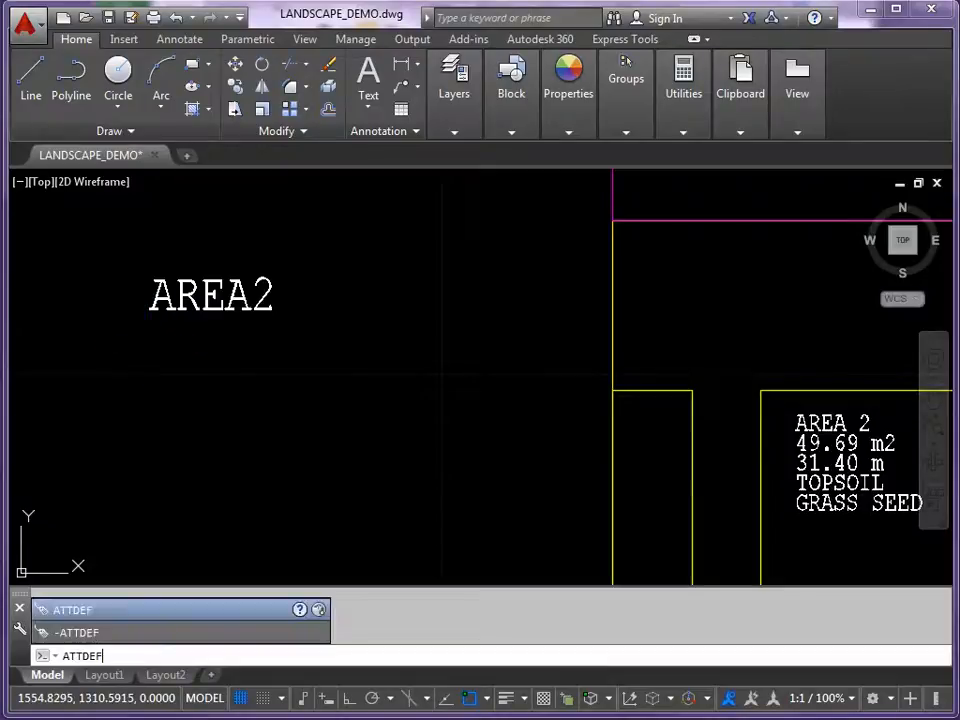
key(Return)
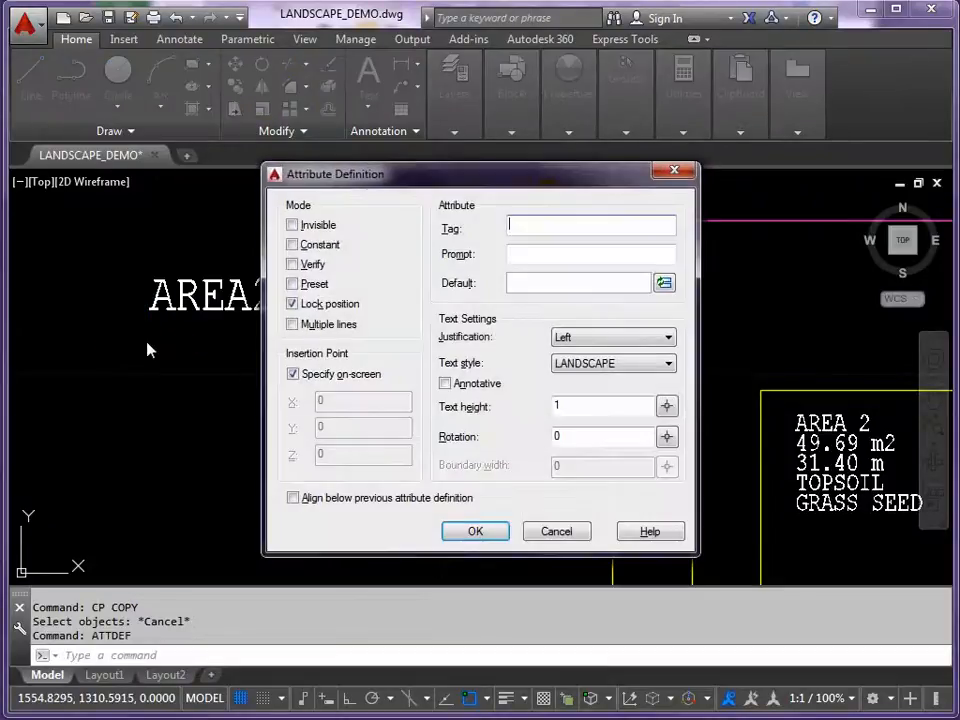
click(519, 227)
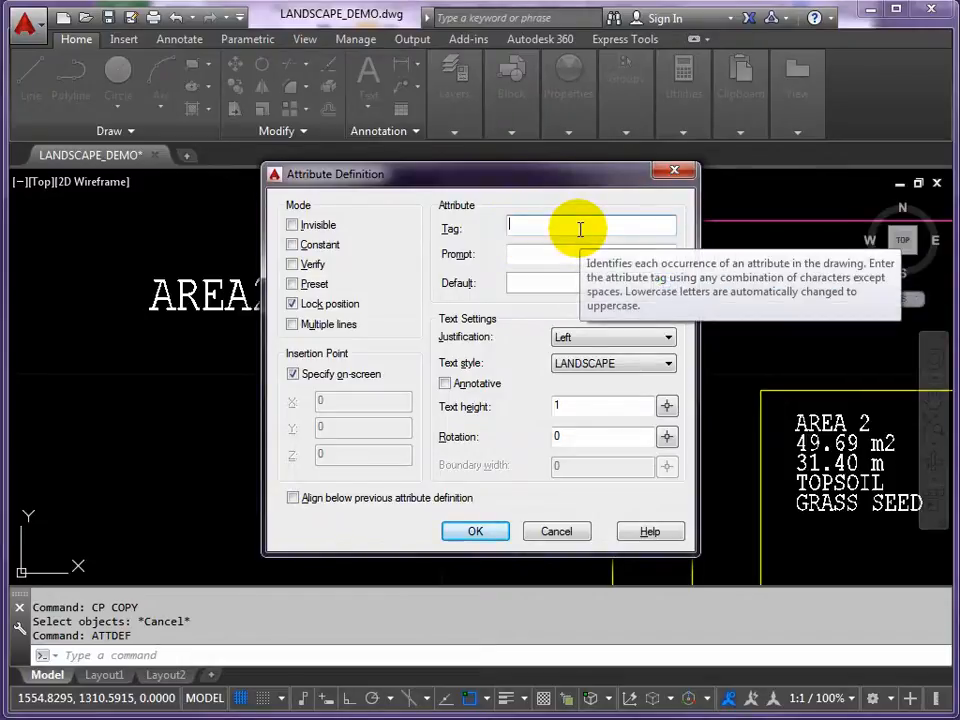
text(AREA SIZE)
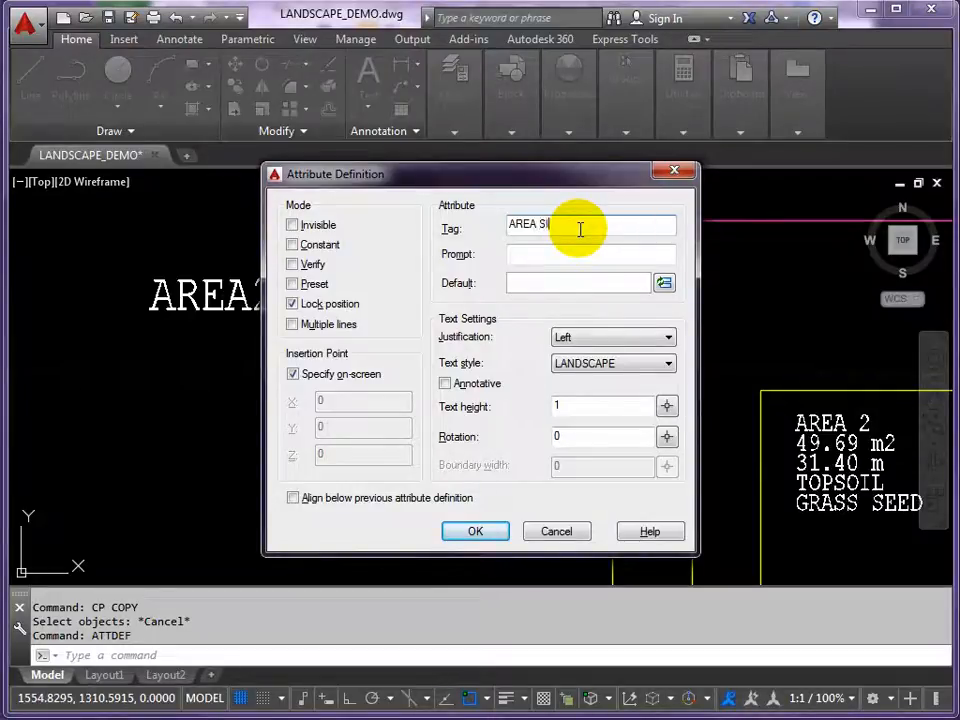
click(525, 254)
text(AREA IN M2)
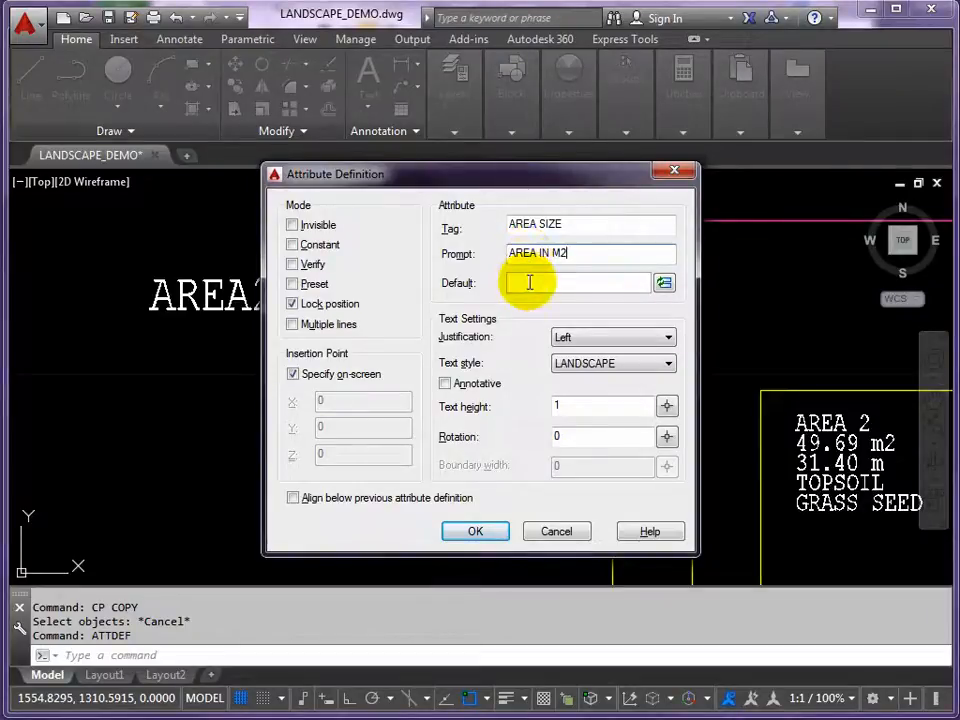
click(527, 284)
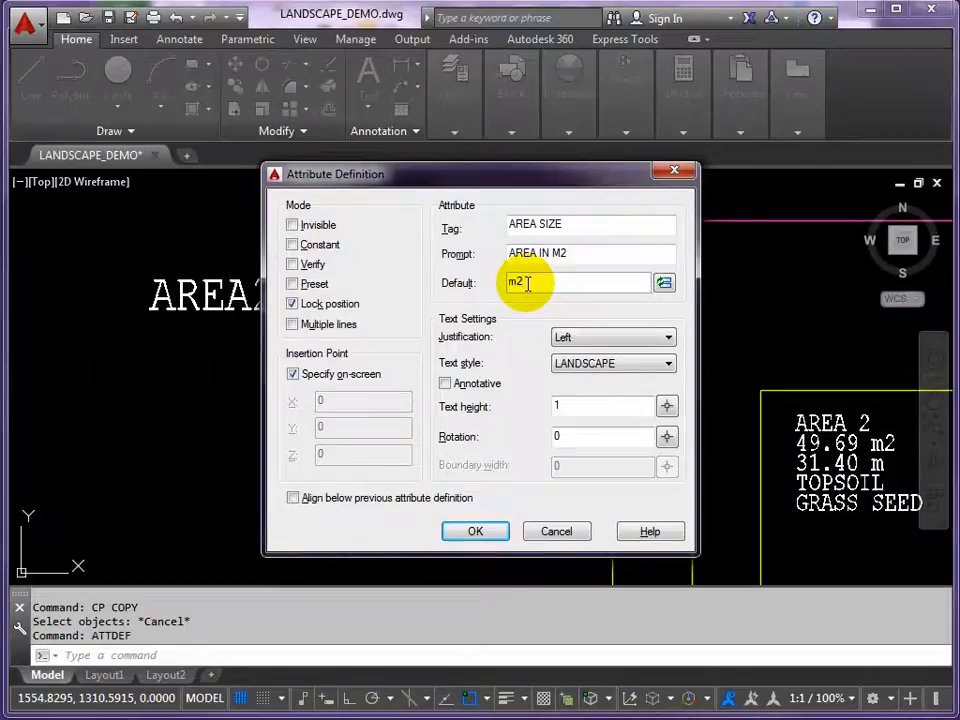
click(292, 226)
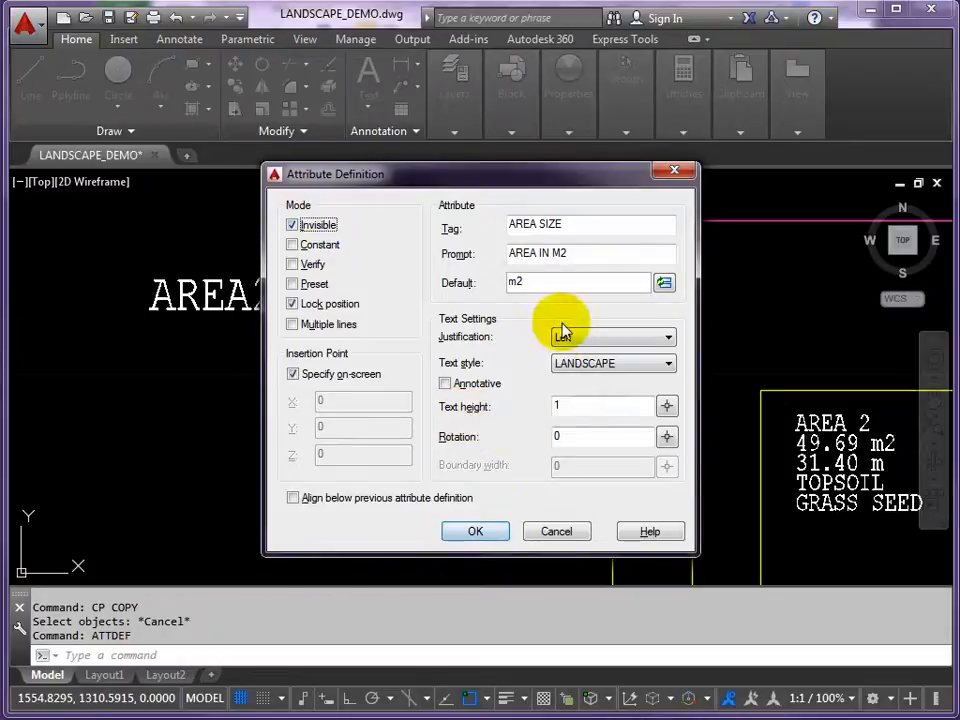
- Set the attribute's text height to .5, change its tag to AREA_SIZE and accept the definition
double_click(578, 407)
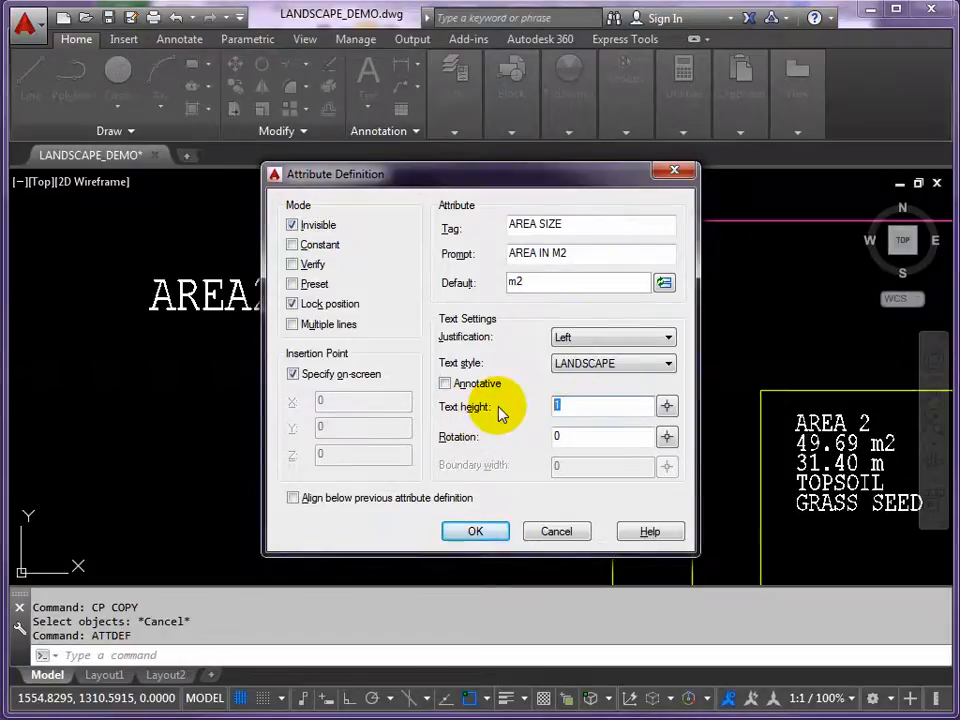
click(476, 535)
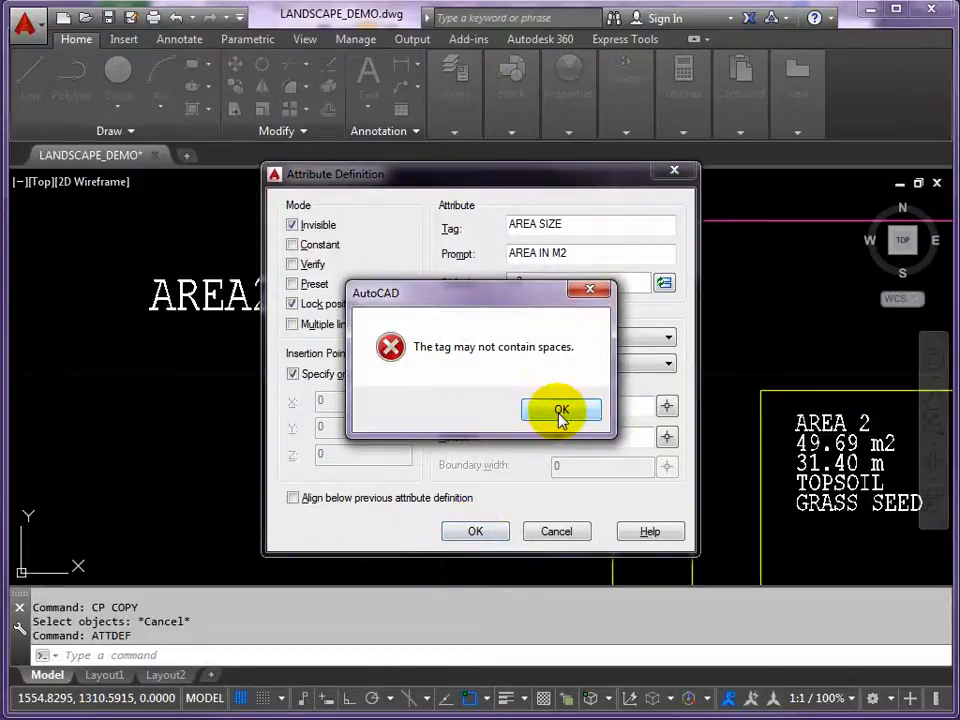
click(561, 411)
click(539, 224)
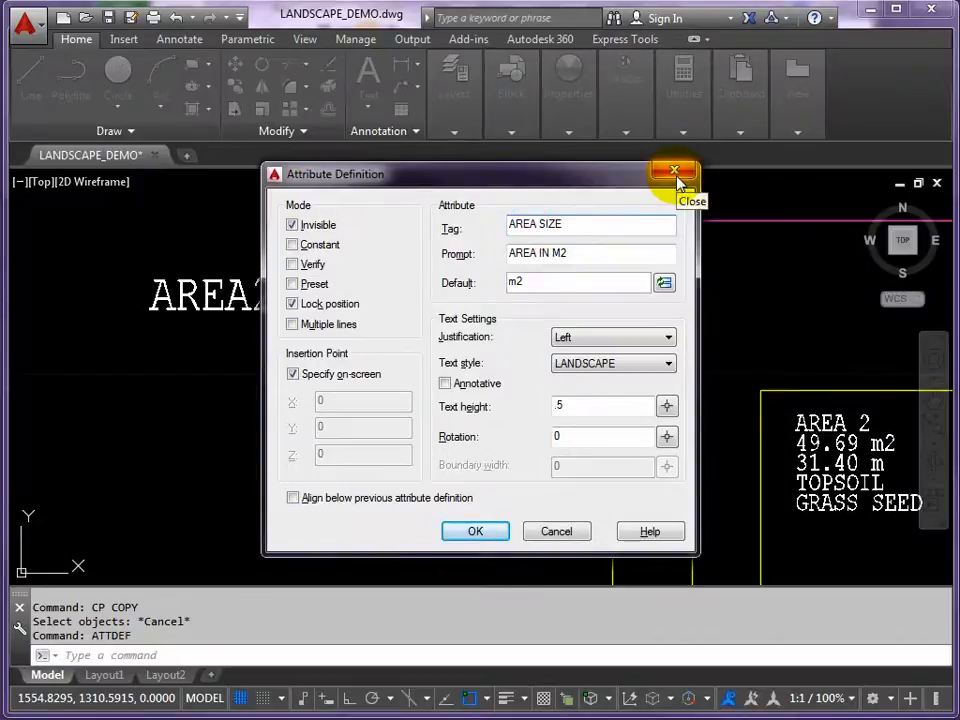
click(478, 532)
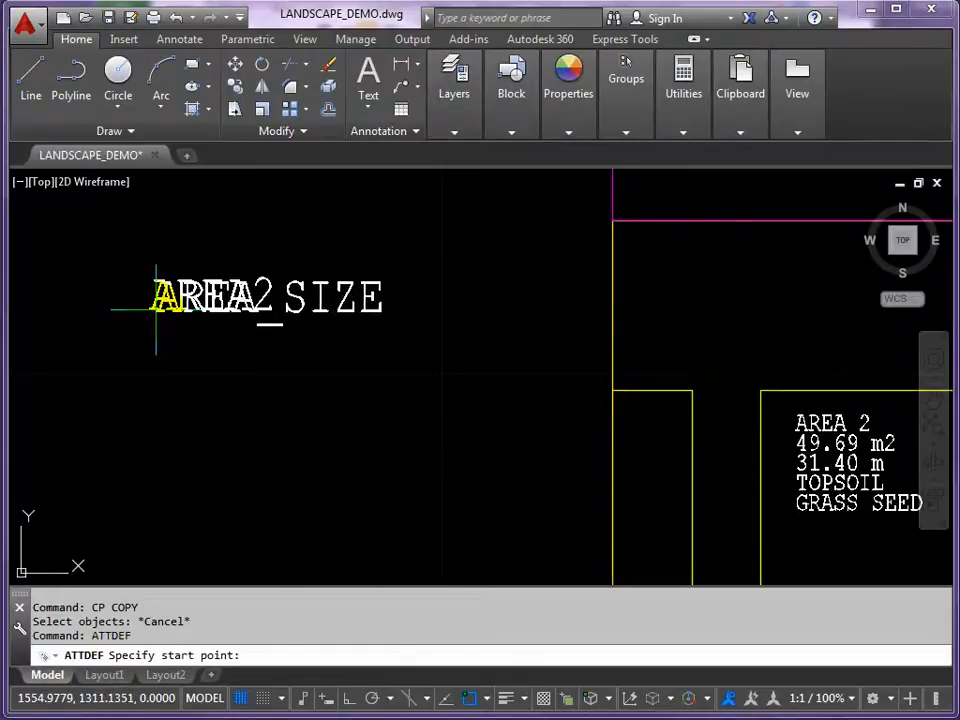
- Place AREA_SIZE at the insertion point of AREA2 and move it straight down about 0.74 units as the second line
key(Return)
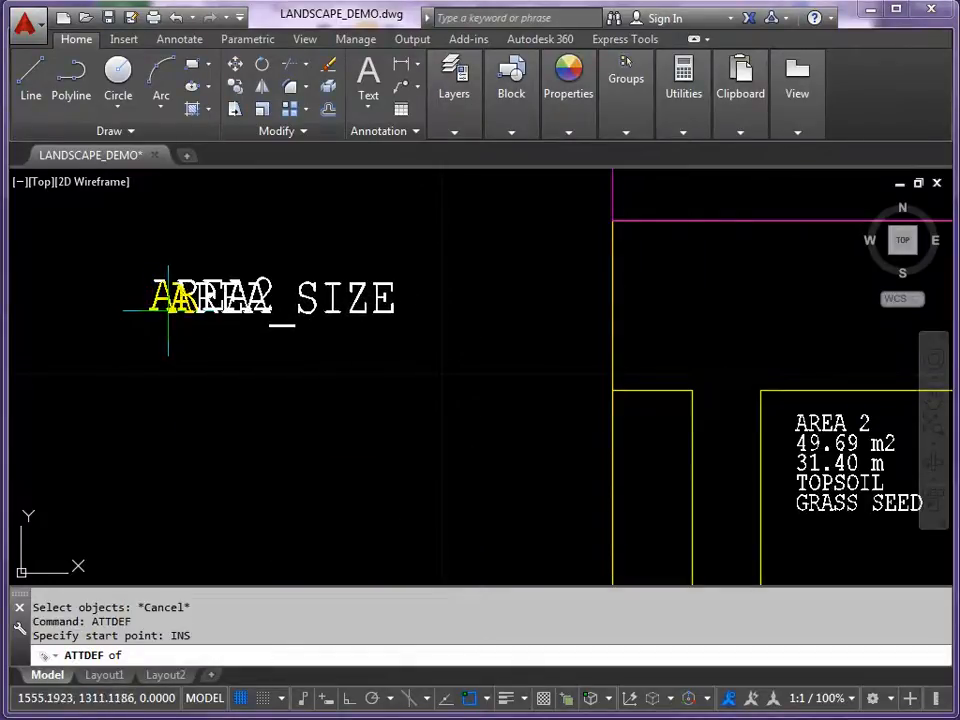
click(170, 320)
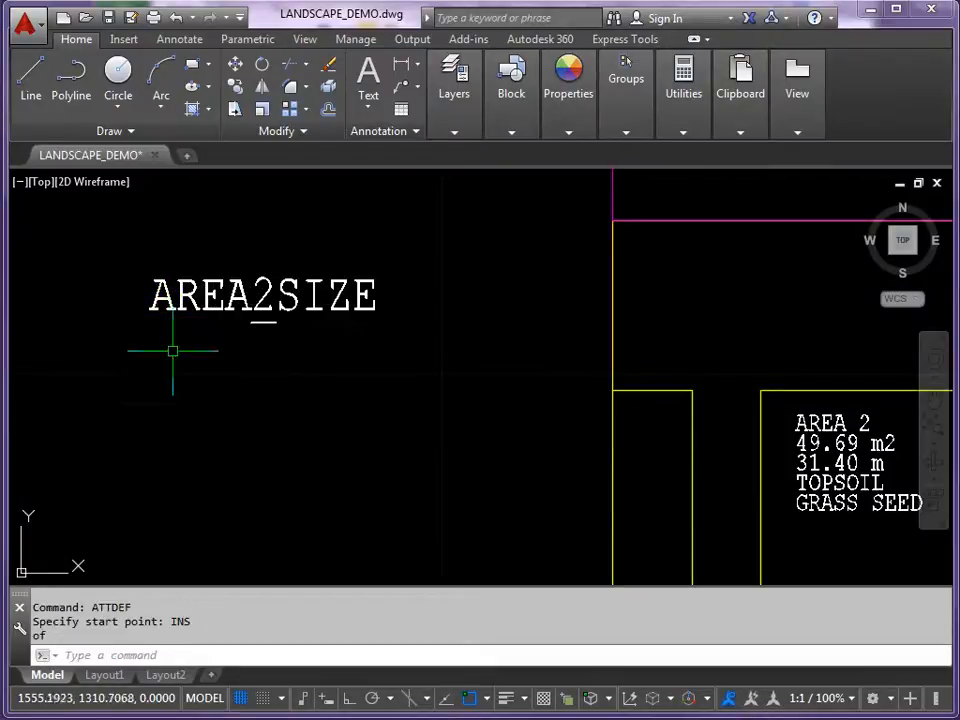
text(m)
key(Return)
click(328, 349)
key(Return)
click(321, 381)
key(F8)
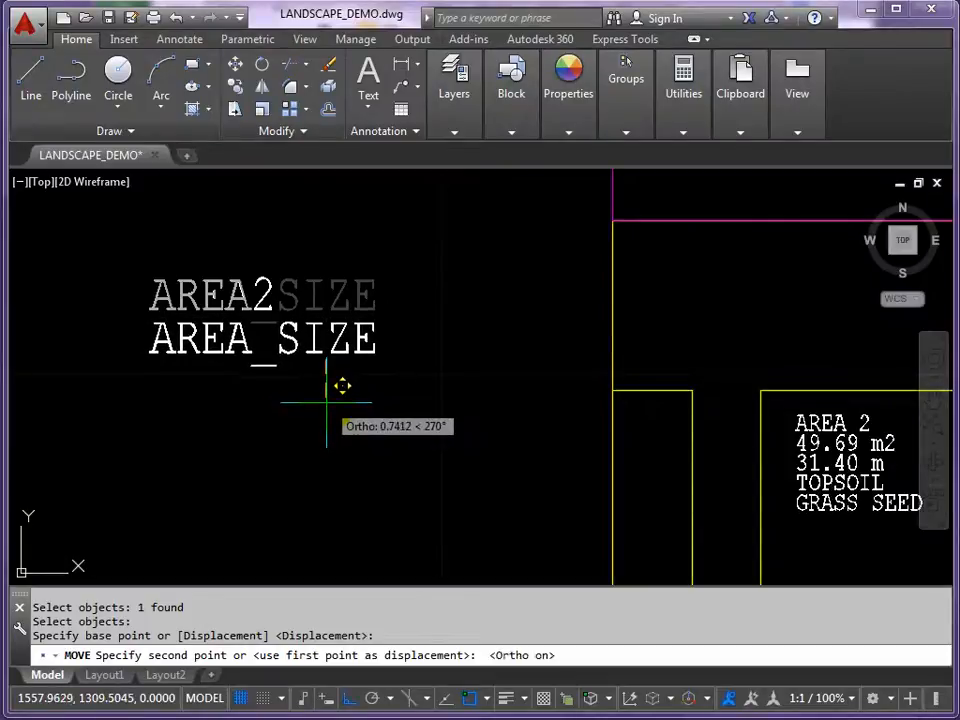
click(325, 385)
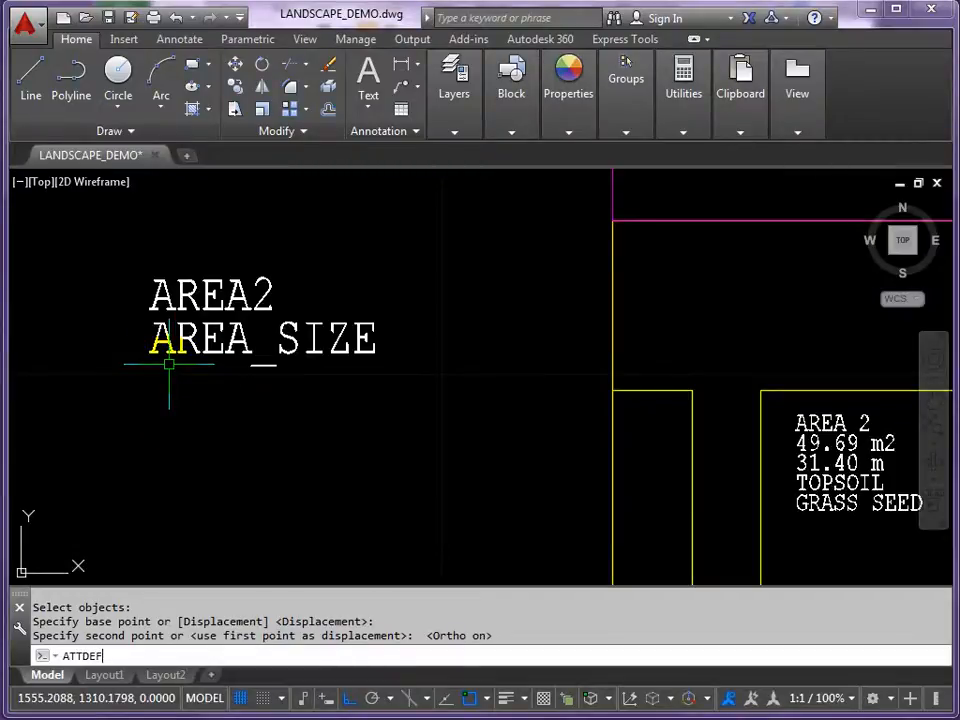
- Define an attribute with tag PERIMETER, prompt "PERIMETER LENGTH?" and default value m, placed at the insertion point of AREA_SIZE
key(Return)
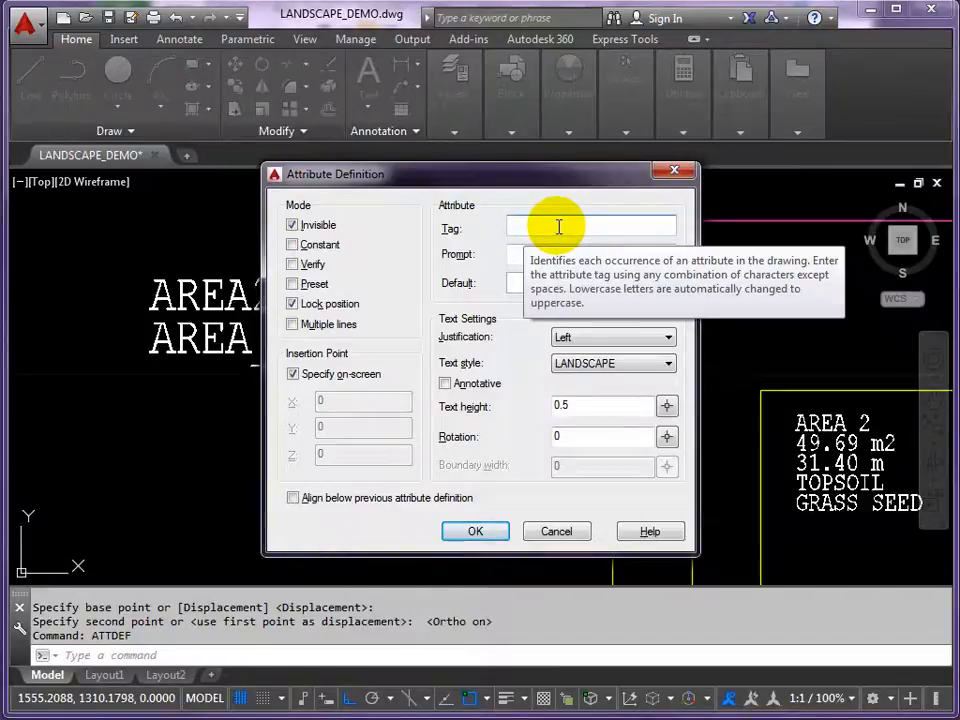
text(PERIMETER)
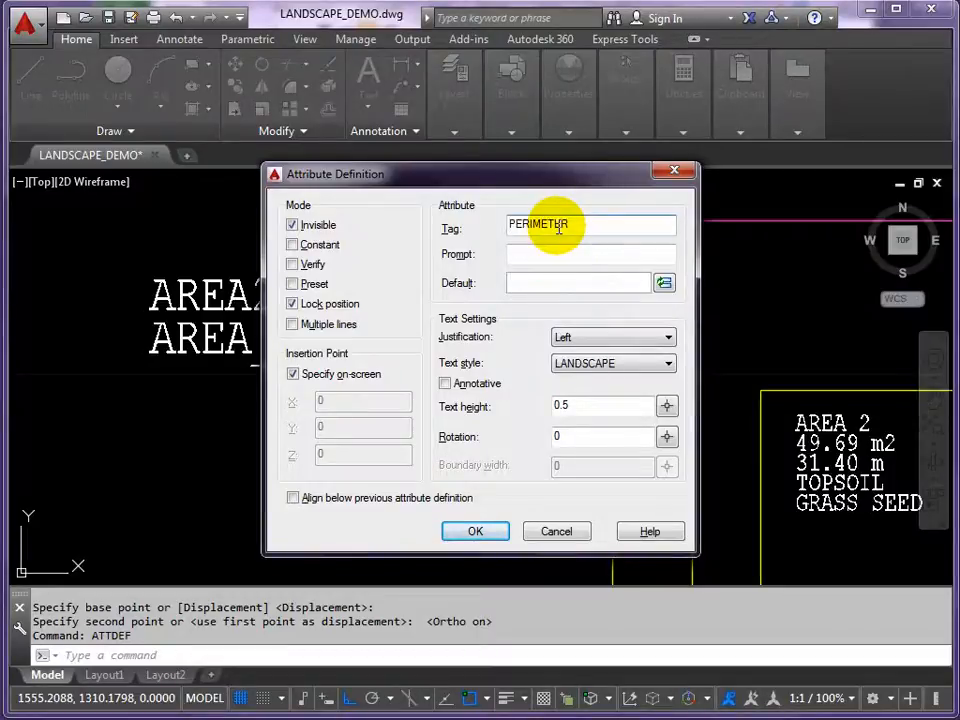
click(531, 257)
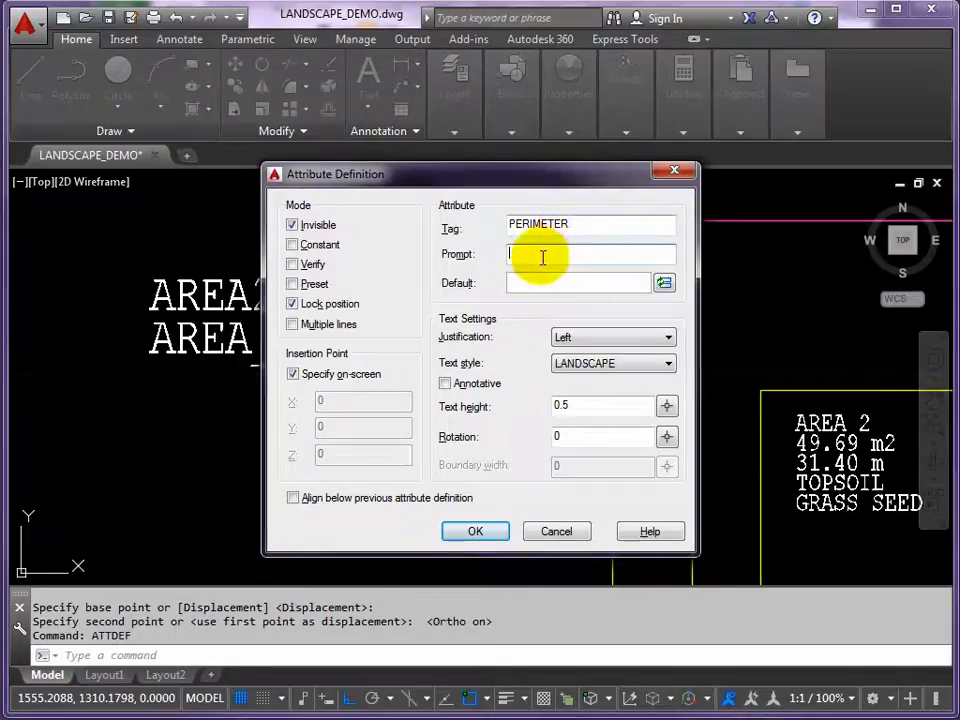
text(PERIMETER LENGTH?)
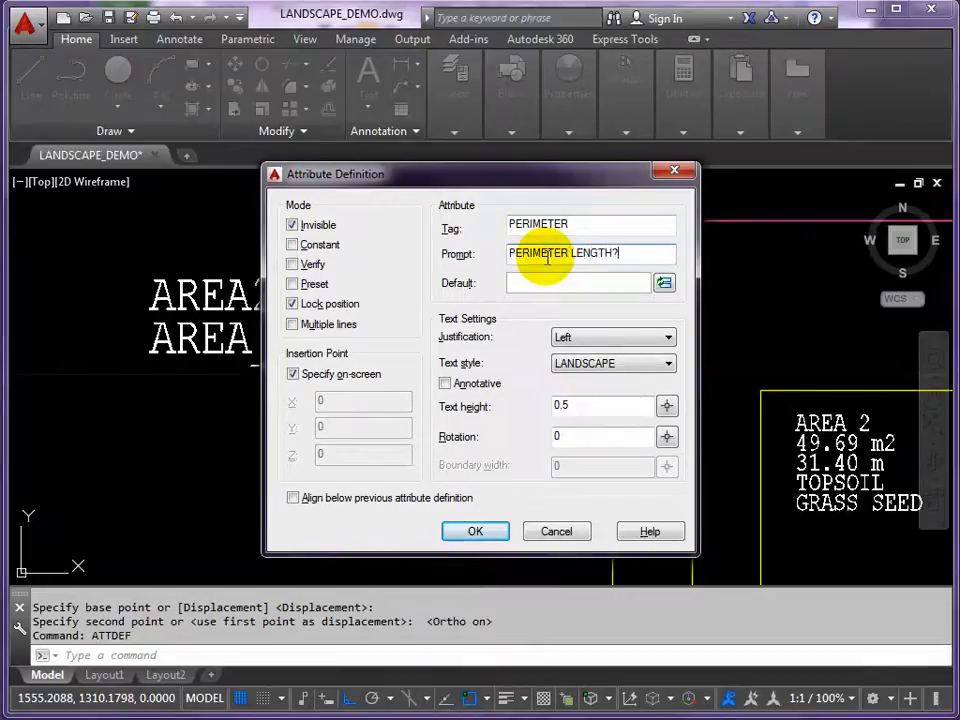
click(535, 285)
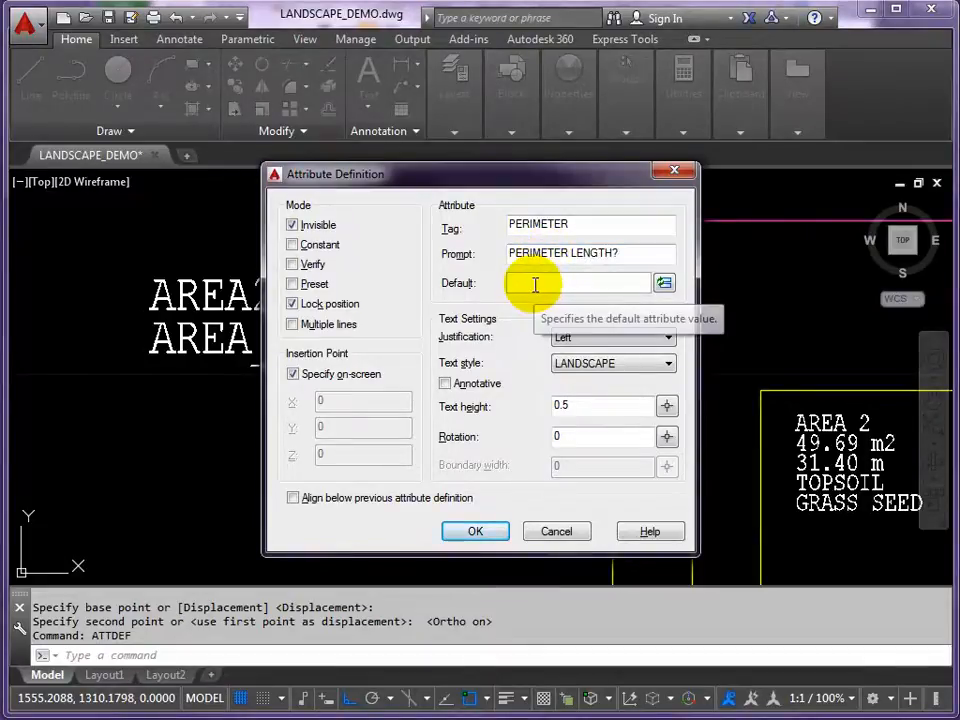
text(m)
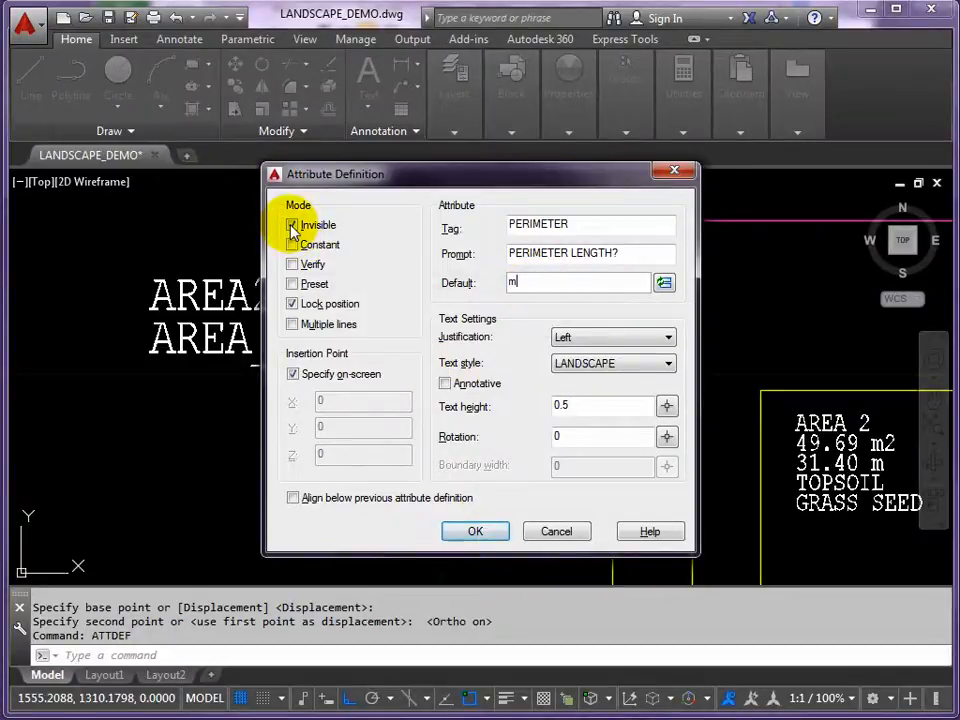
click(476, 531)
text(INS of)
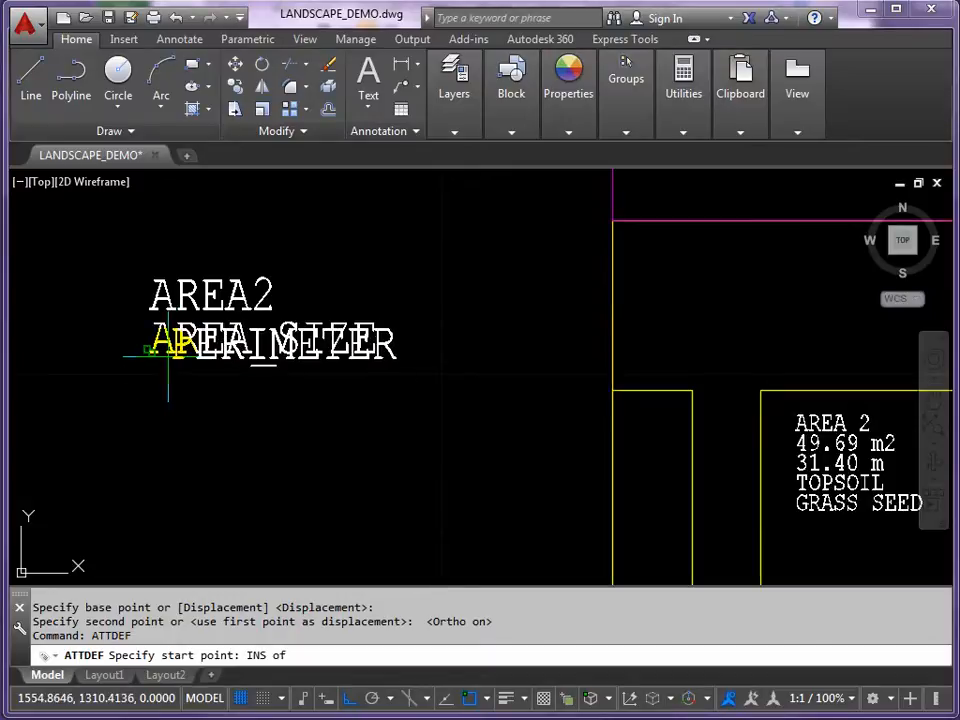
click(162, 345)
- Move PERIMETER down one line spacing, using the insertion points of AREA2 and AREA_SIZE as base and second points
text(m)
key(Return)
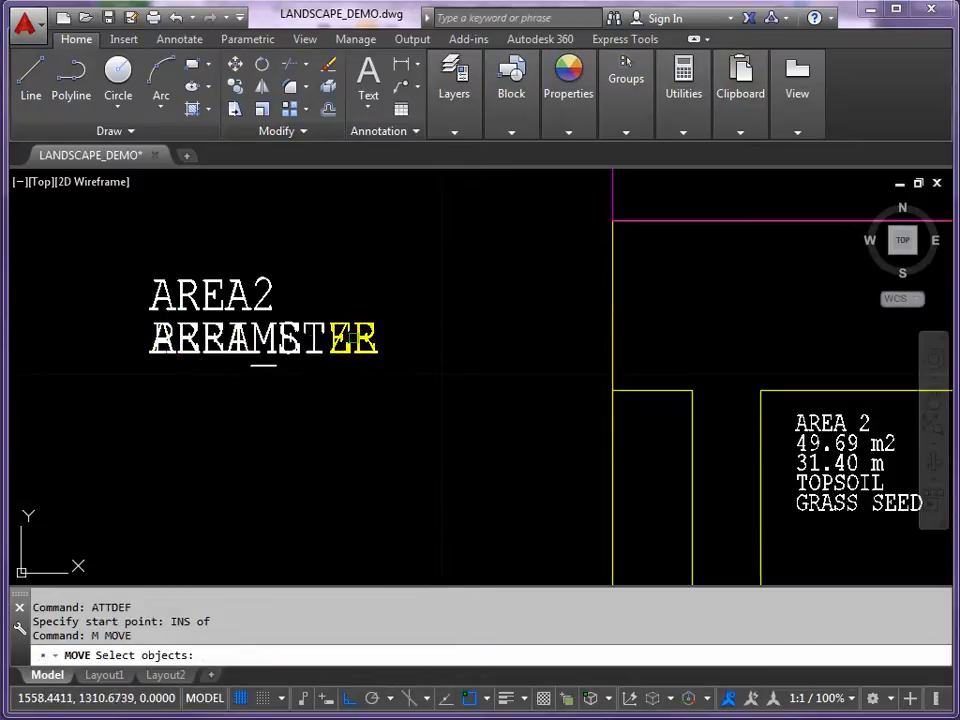
click(370, 342)
key(Return)
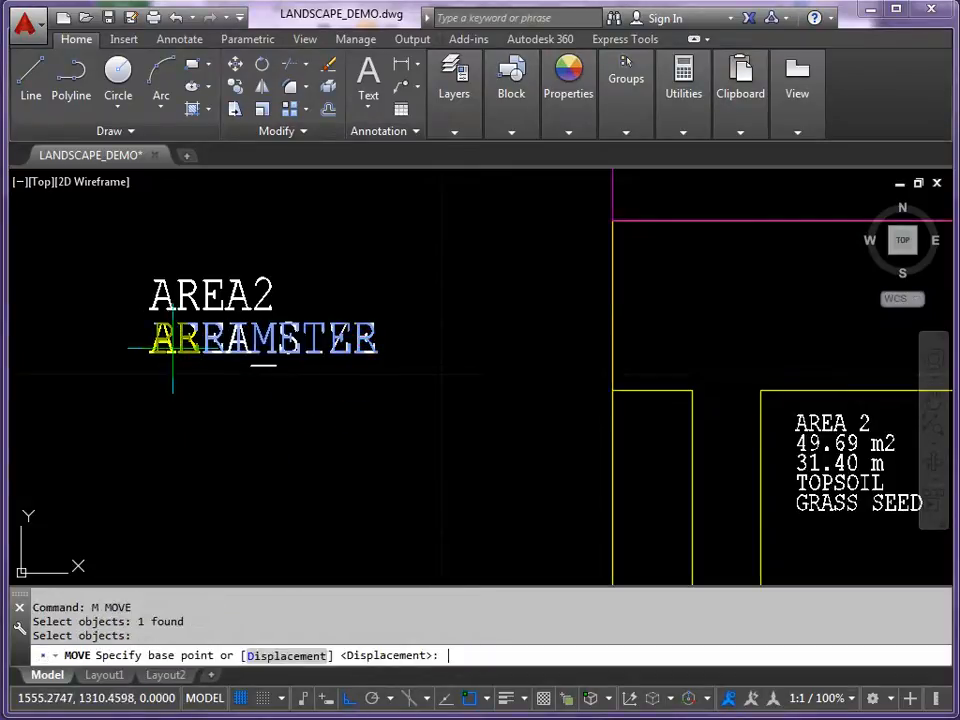
text(ins)
key(Return)
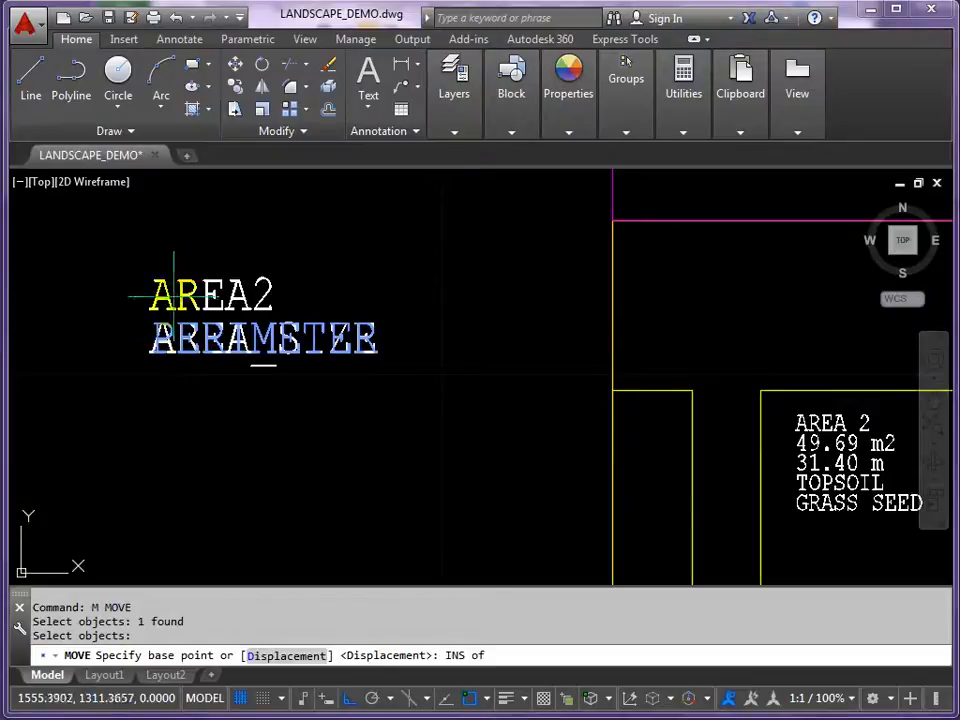
click(225, 272)
text(int as)
key(Return)
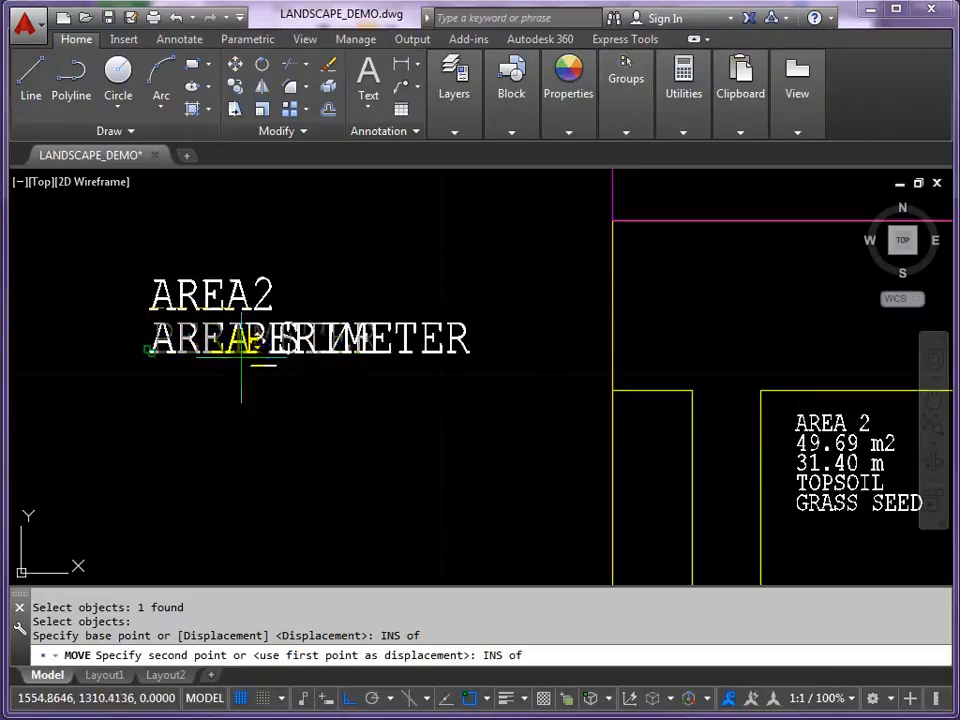
click(150, 348)
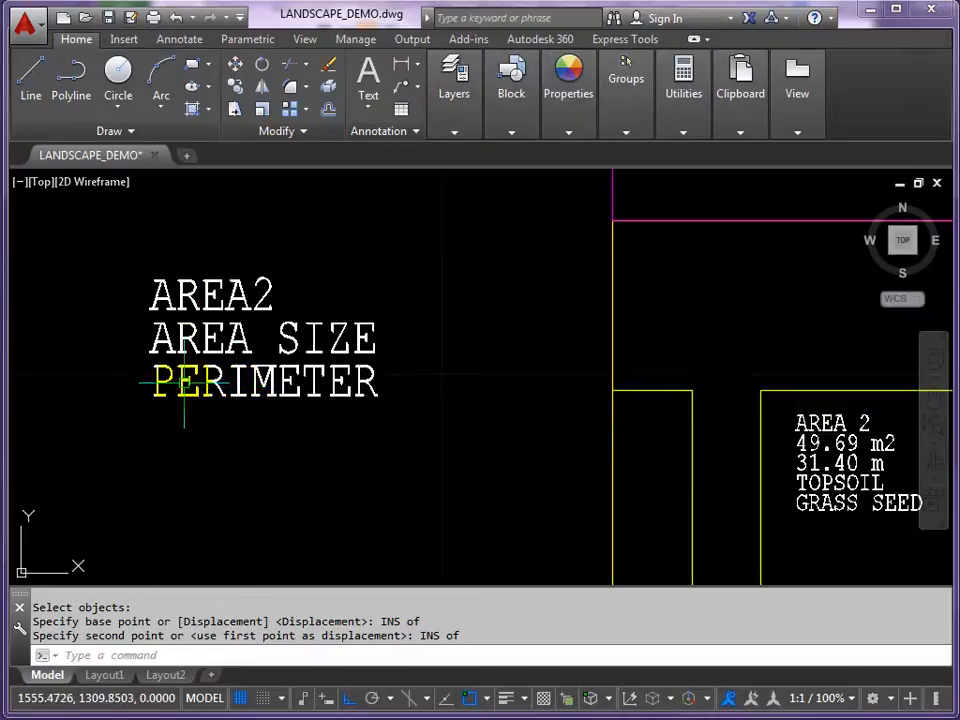
- Turn on the Insertion object snap mode in the drafting settings
mouse_move(184, 382)
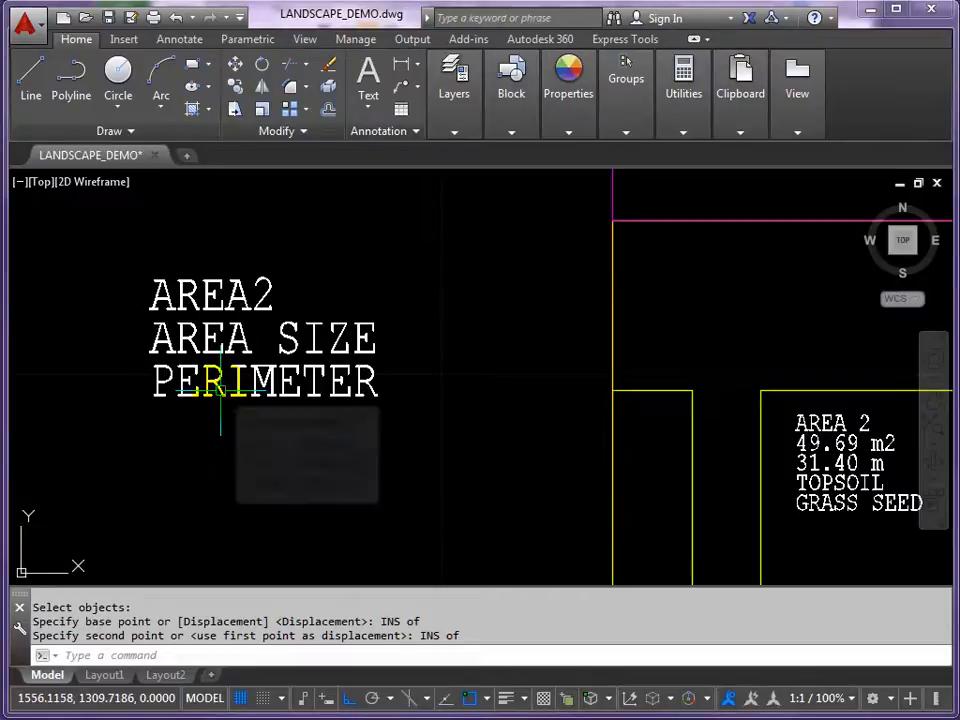
key(Return)
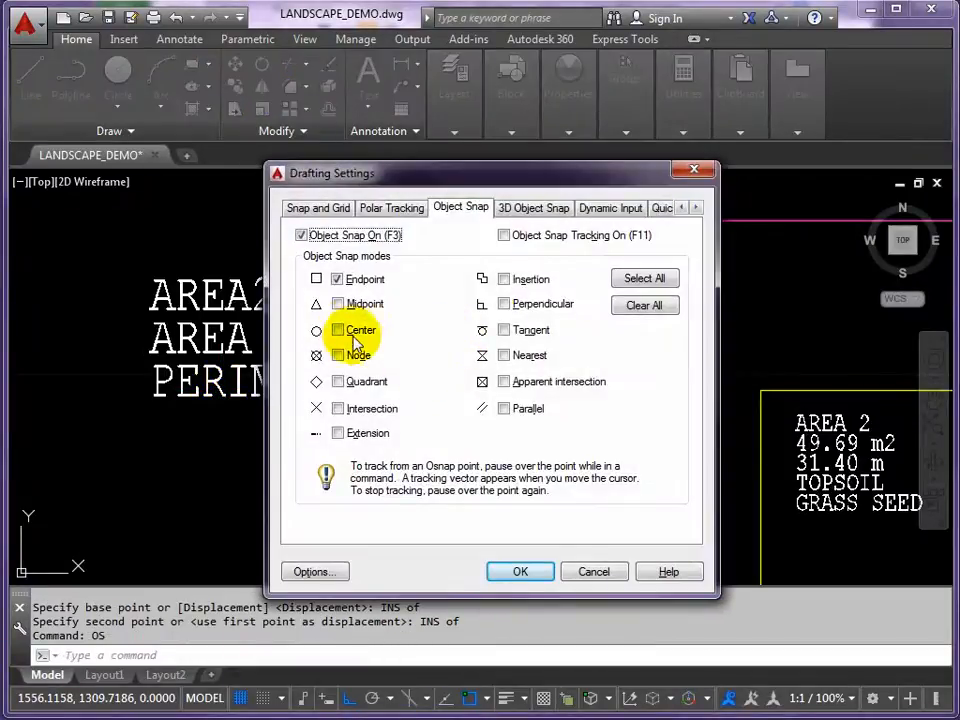
click(504, 279)
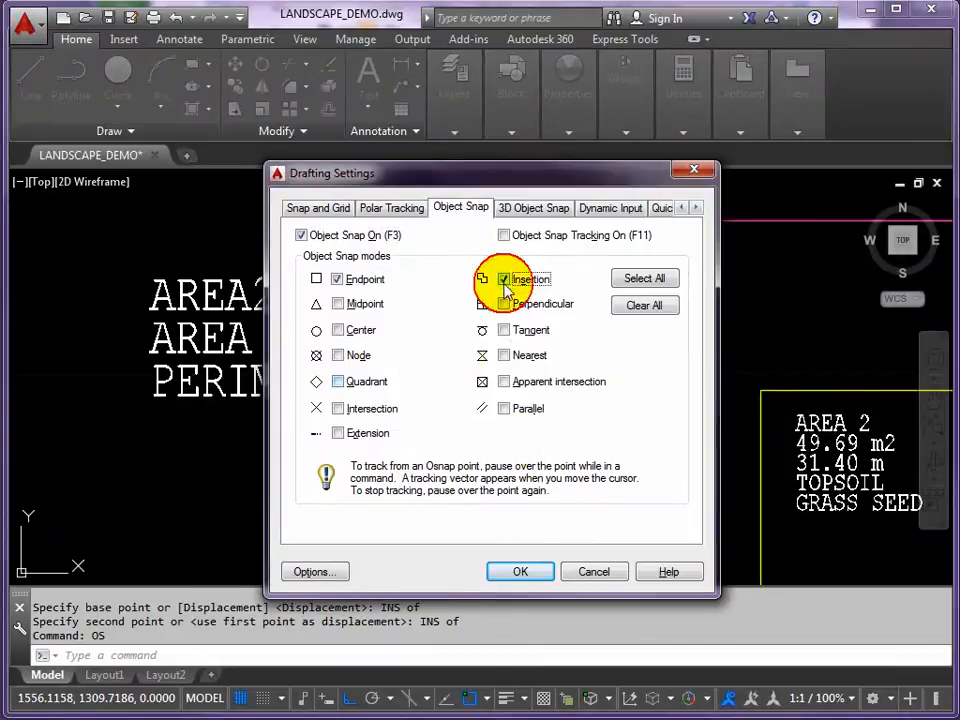
click(521, 572)
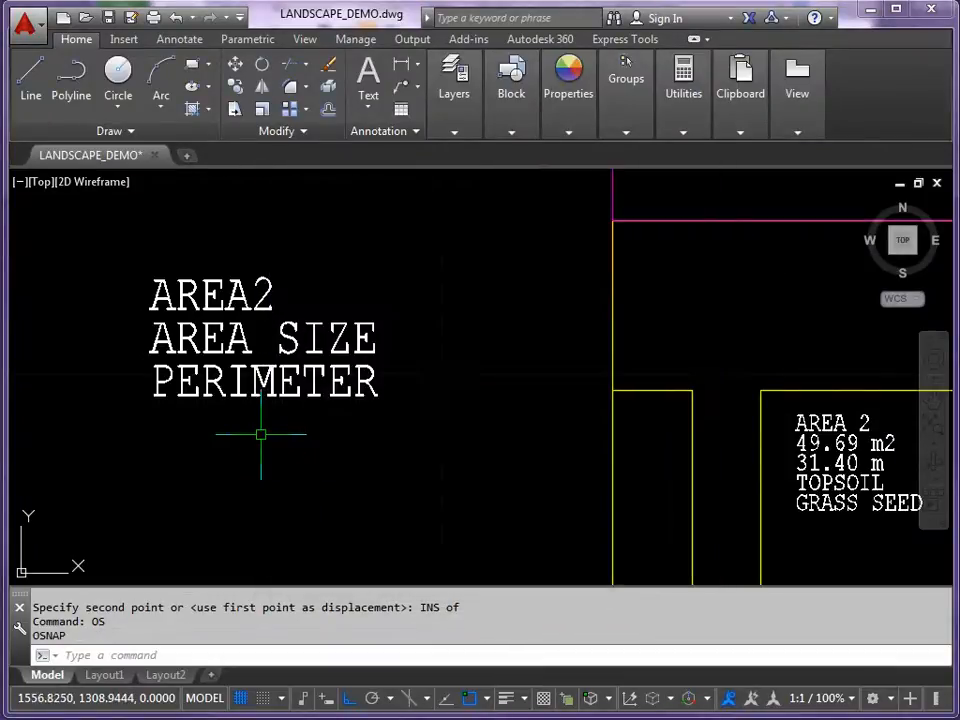
- Copy PERIMETER onto its own insertion point and erase the original through the previous selection set
text(c)
key(Return)
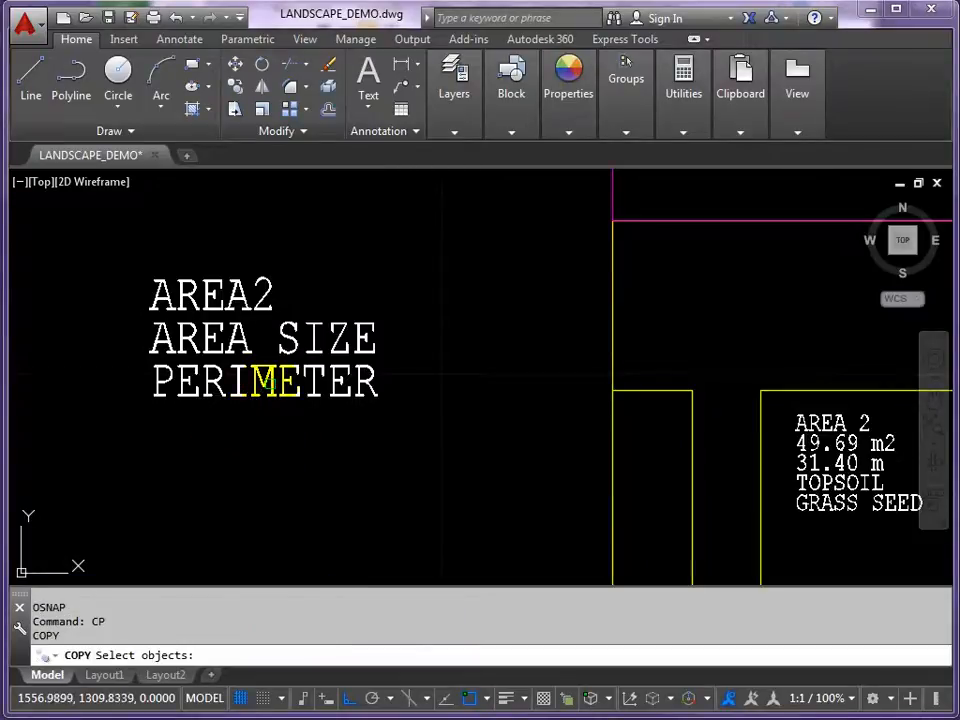
click(264, 381)
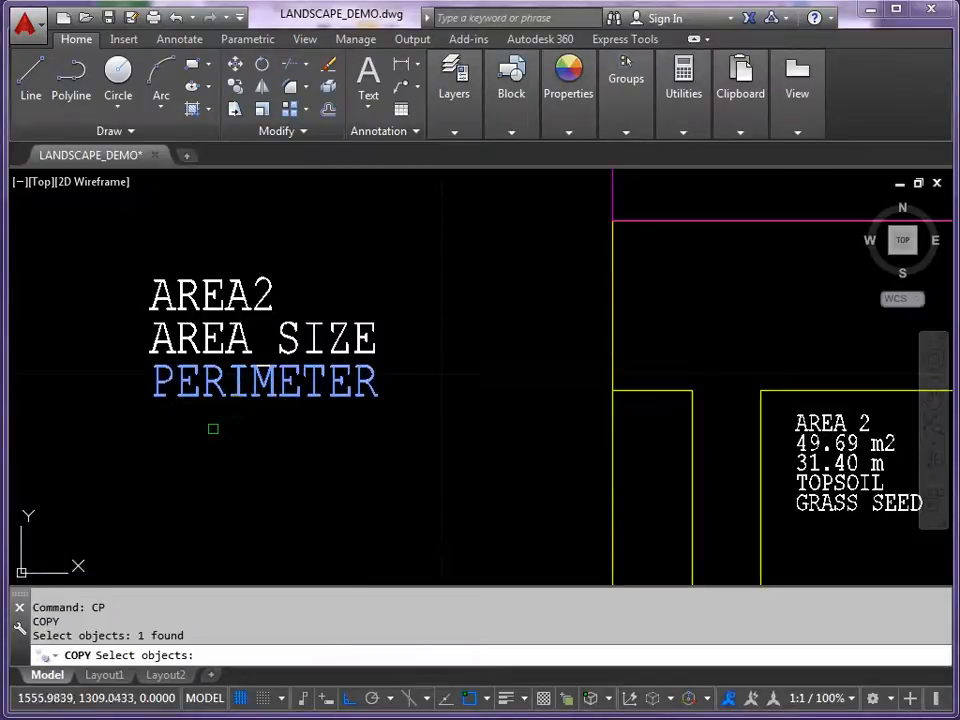
key(Return)
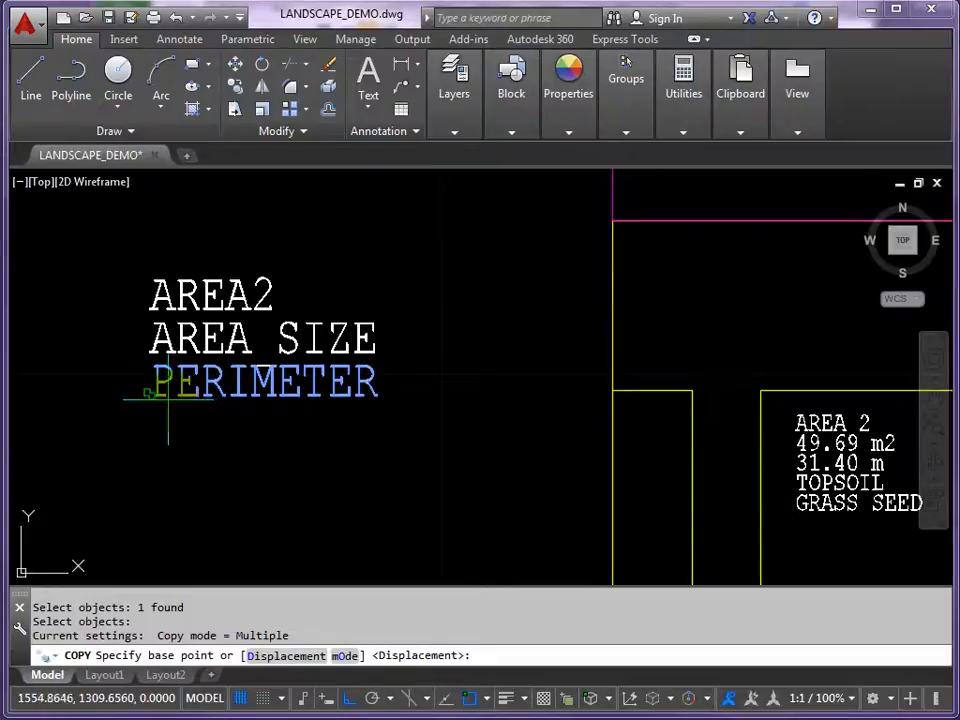
click(154, 396)
click(176, 395)
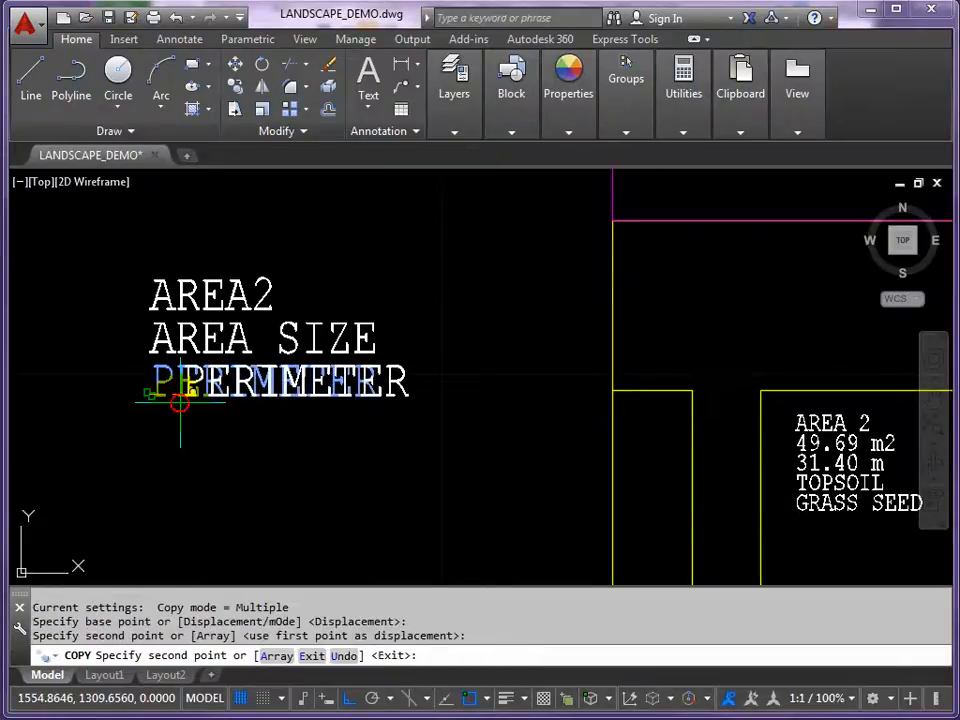
key(Return)
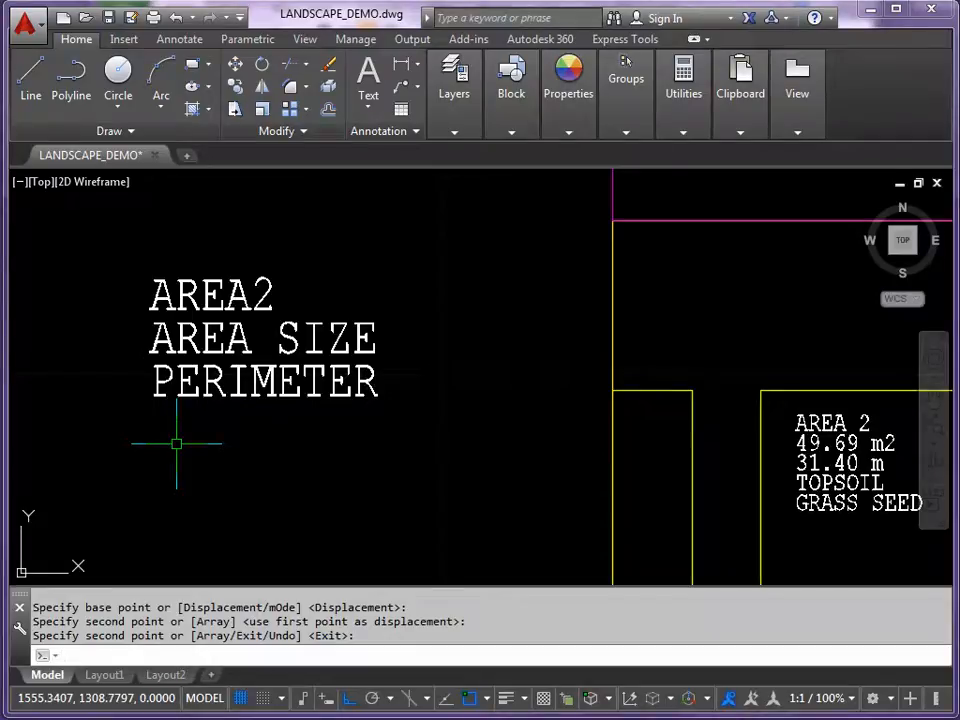
key(Return)
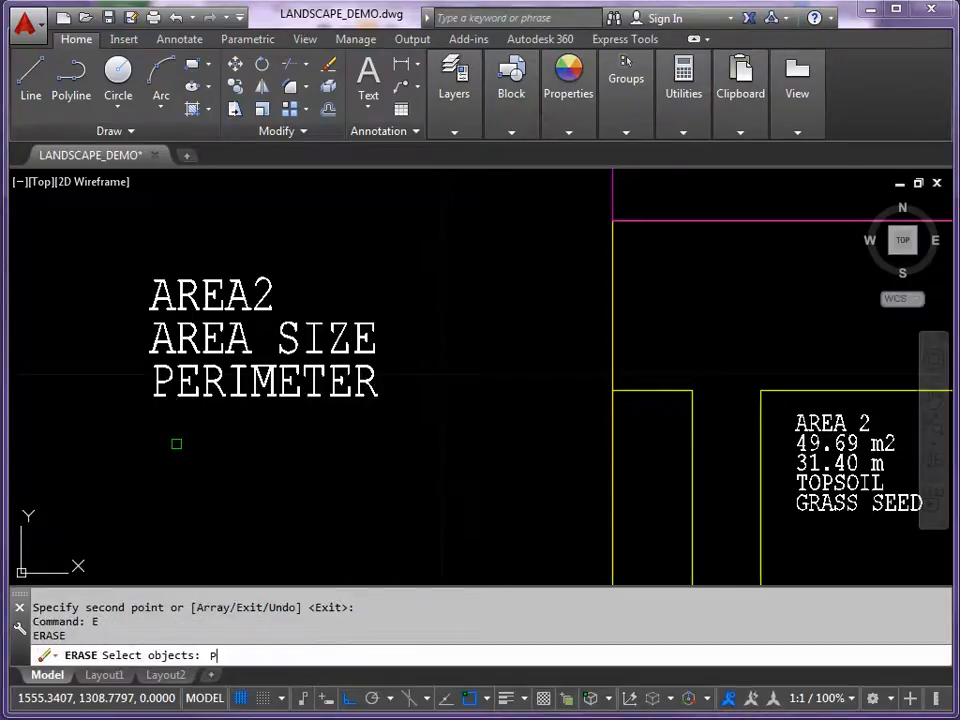
key(Return)
key(Return)
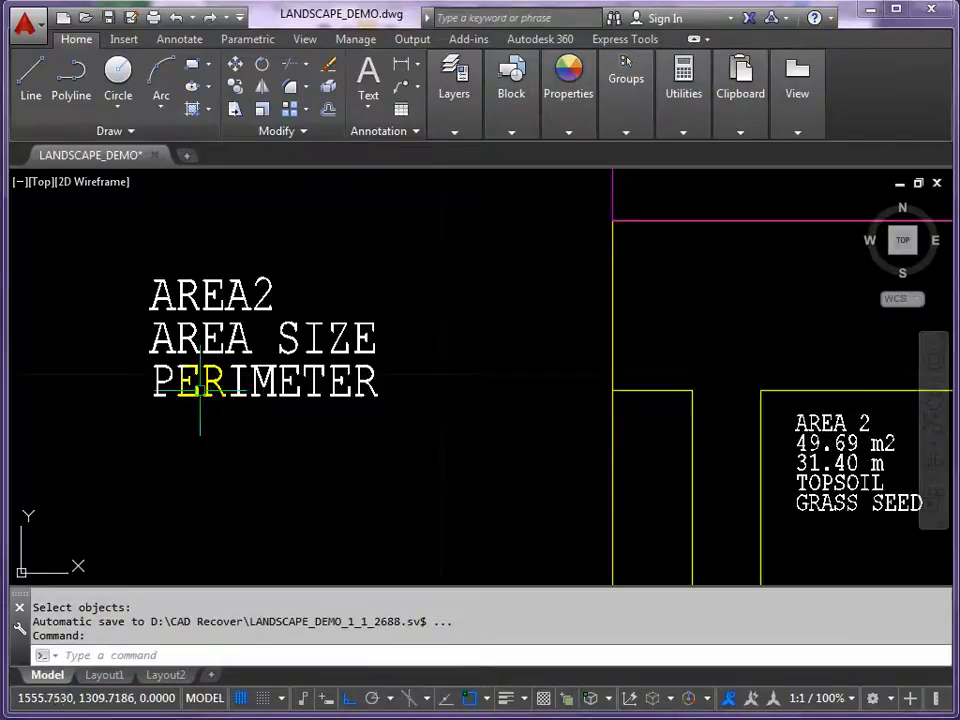
text(e)
key(Return)
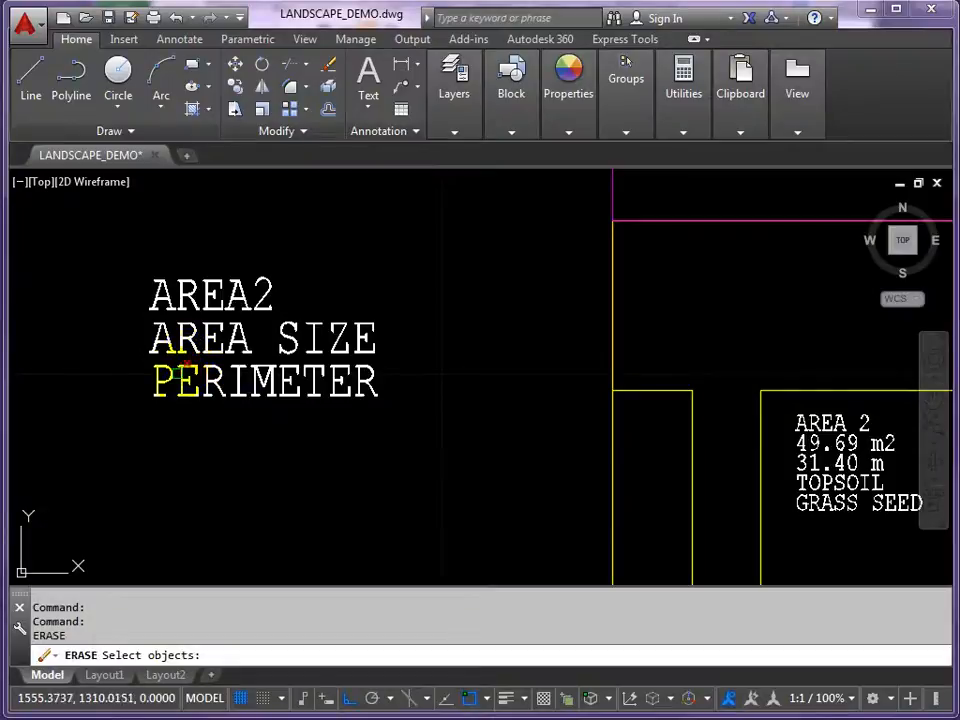
key(Escape)
- Copy AREA_SIZE in place at its own insertion point and erase the original using the previous selection
text(cp)
key(Return)
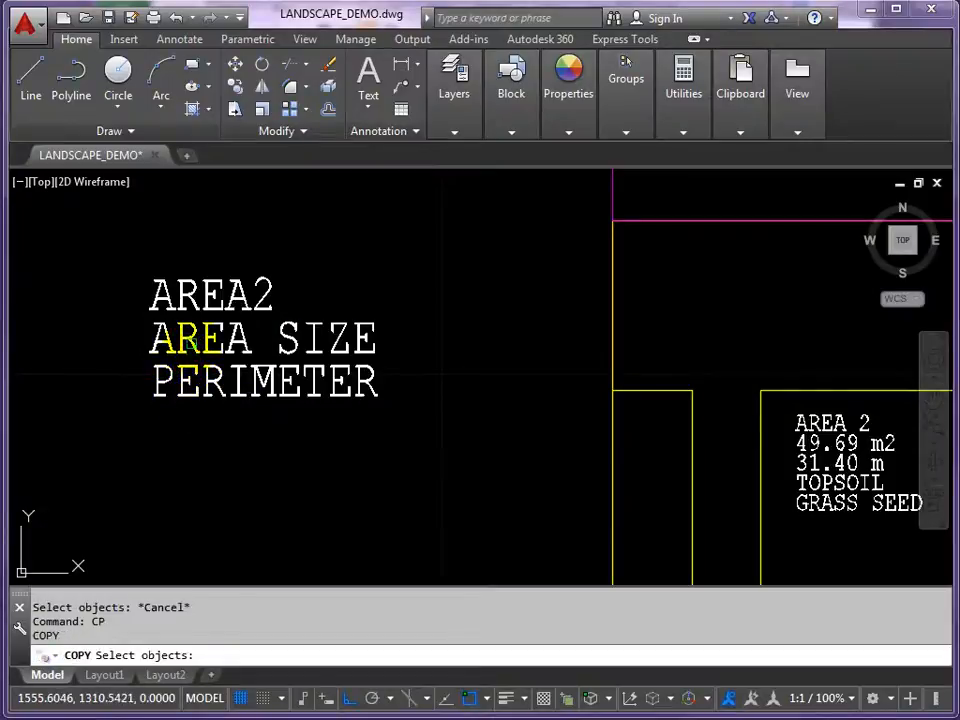
click(176, 339)
key(Return)
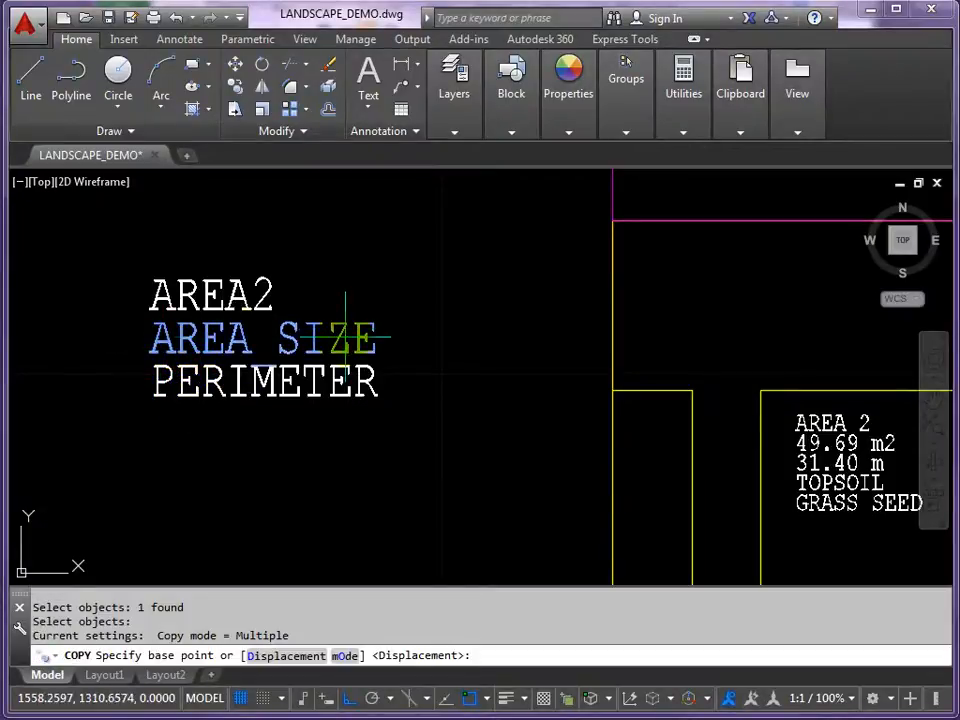
click(151, 350)
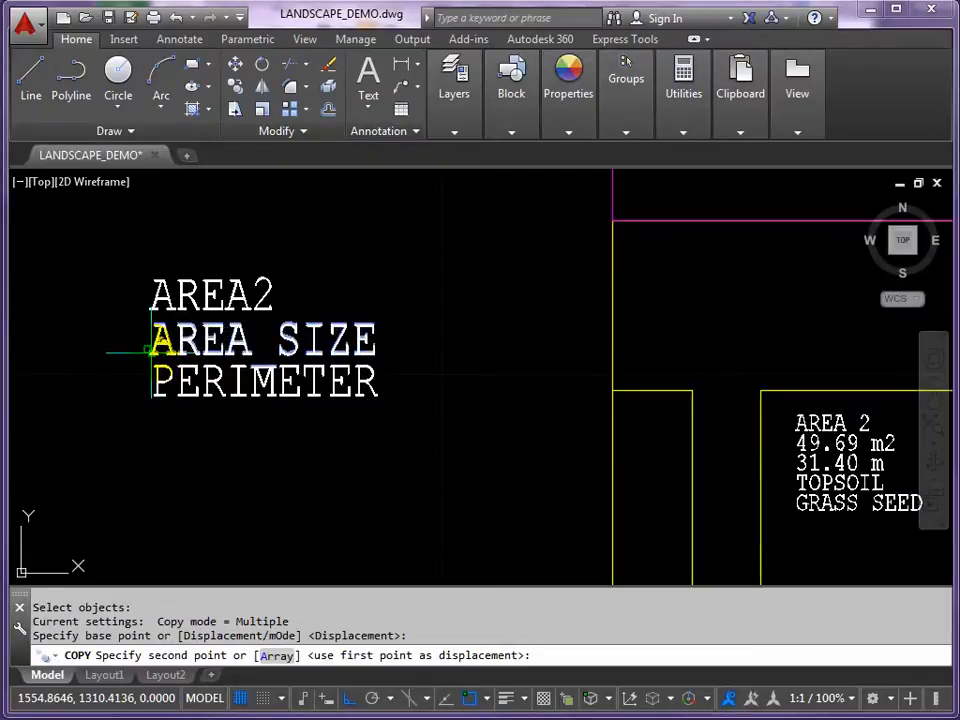
click(151, 352)
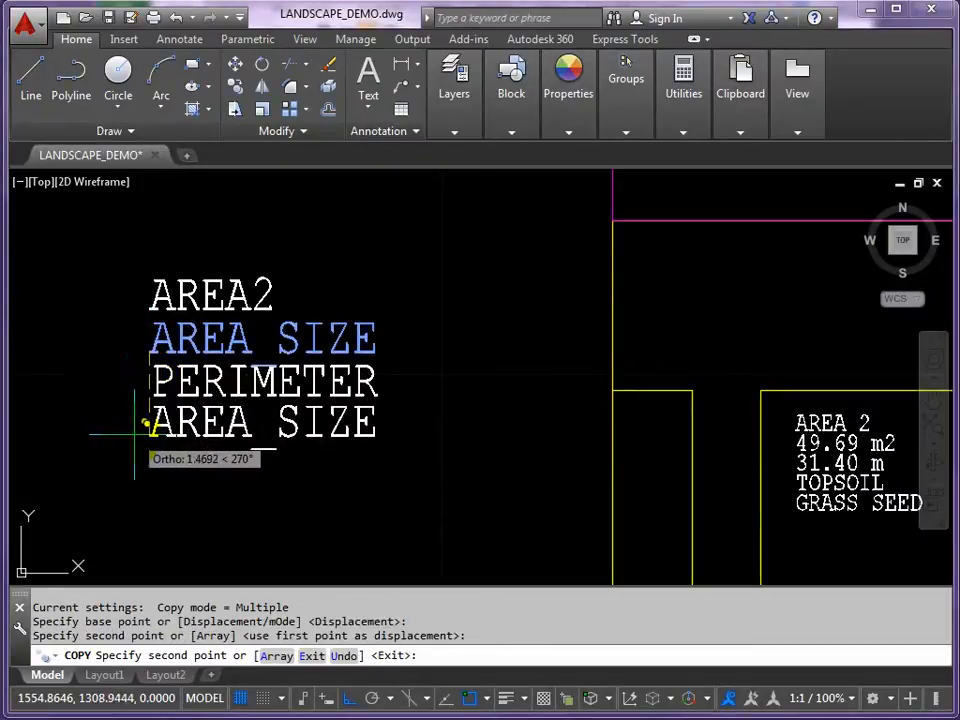
key(Return)
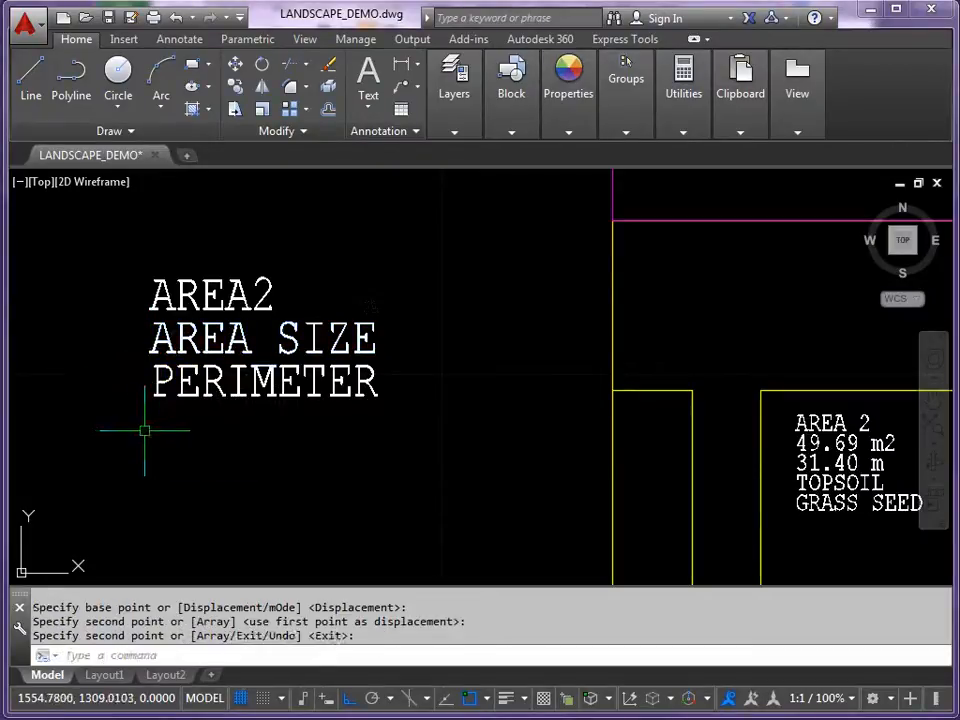
text(e)
key(Return)
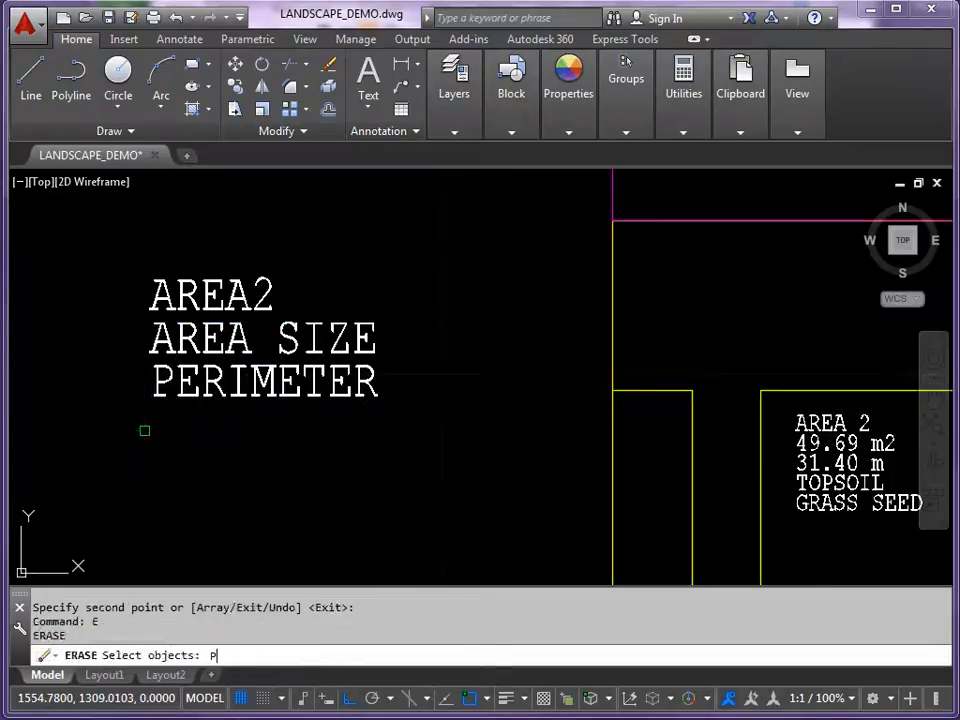
text(P)
key(Return)
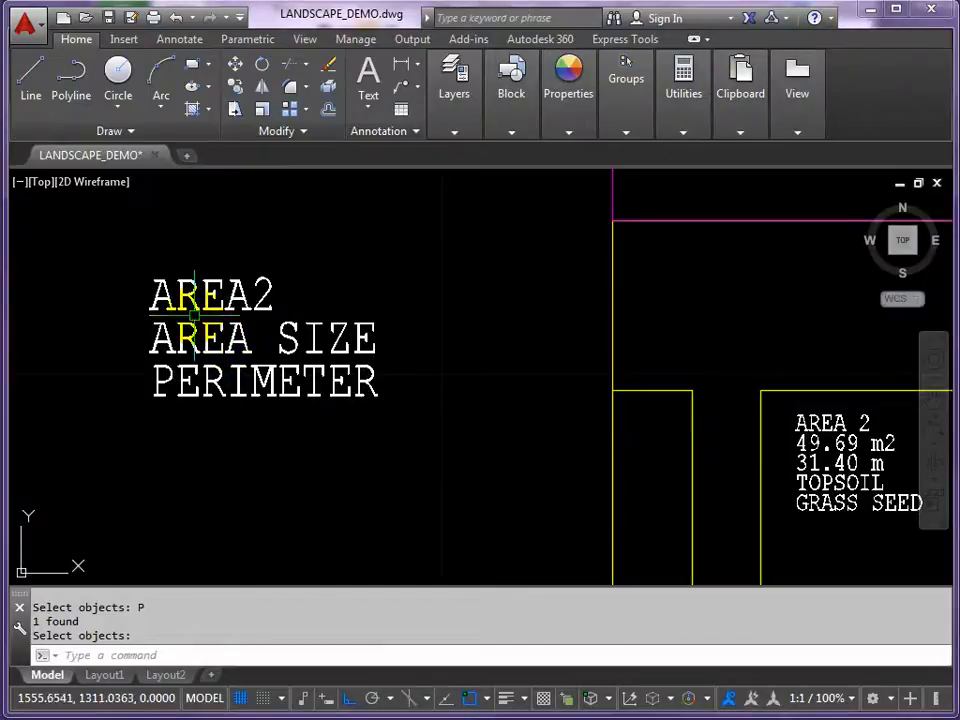
key(Return)
- Copy AREA2 in place at its own insertion point and erase the original using the previous selection
text(cp)
key(Return)
click(205, 294)
key(Return)
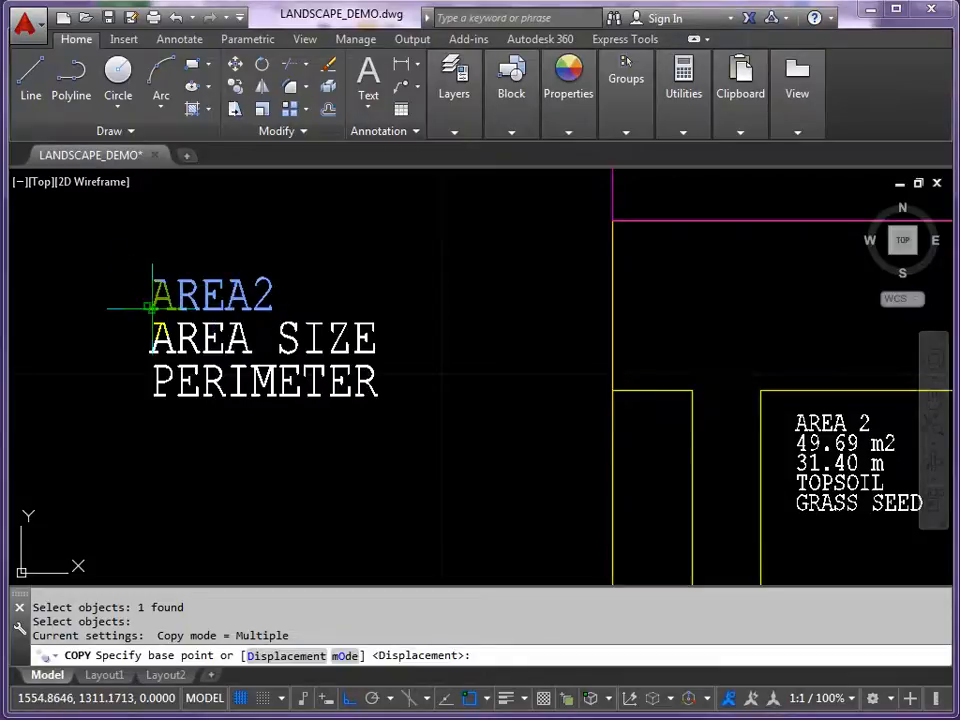
click(152, 308)
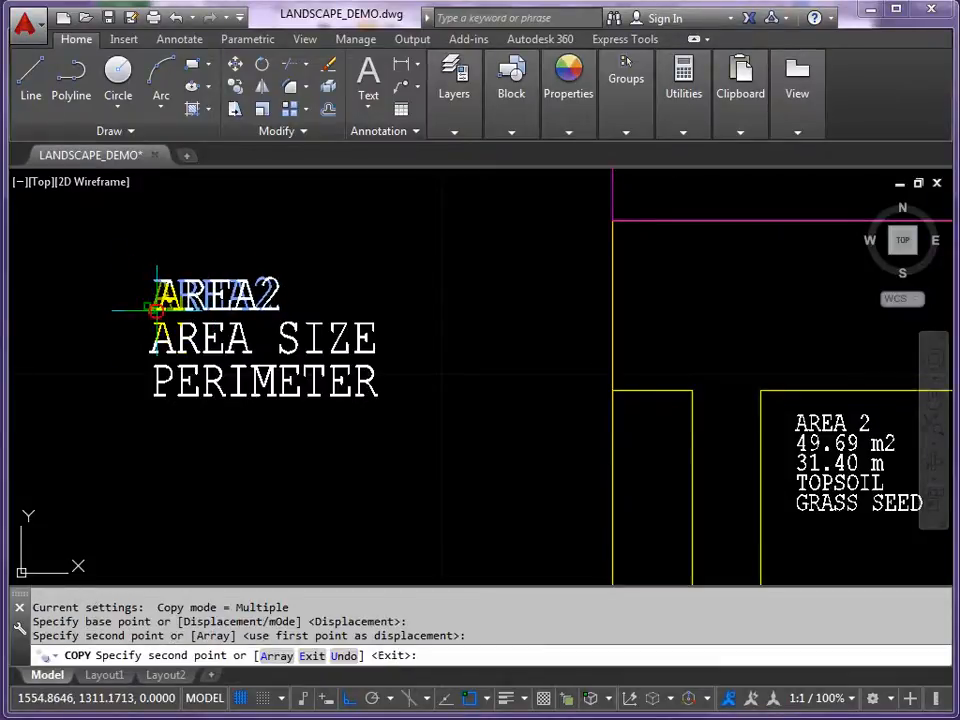
key(Return)
text(E)
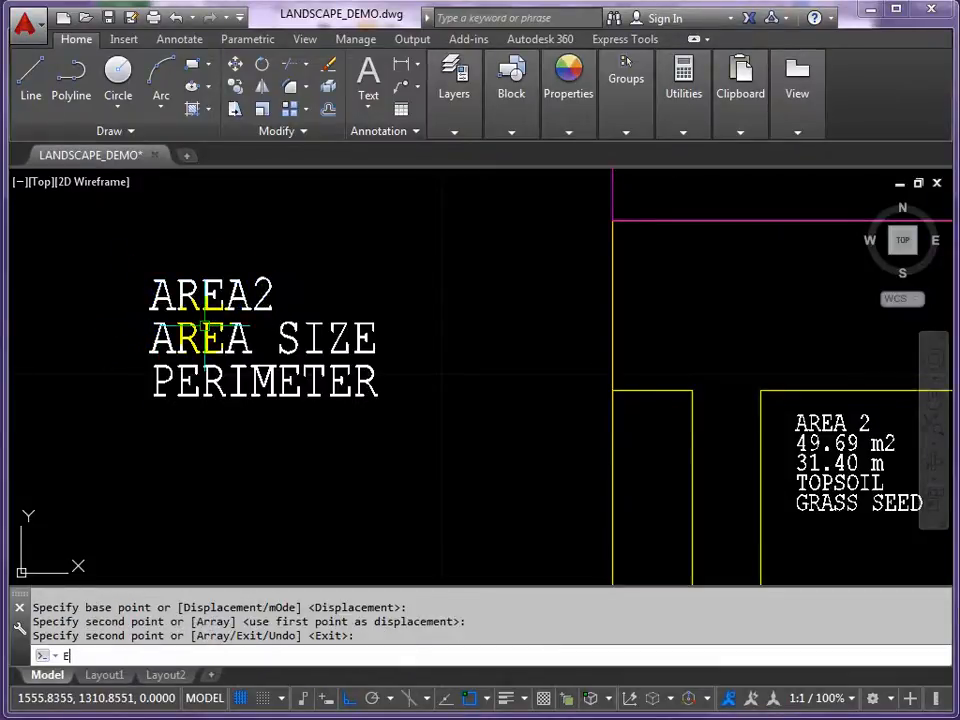
key(Return)
key(Return)
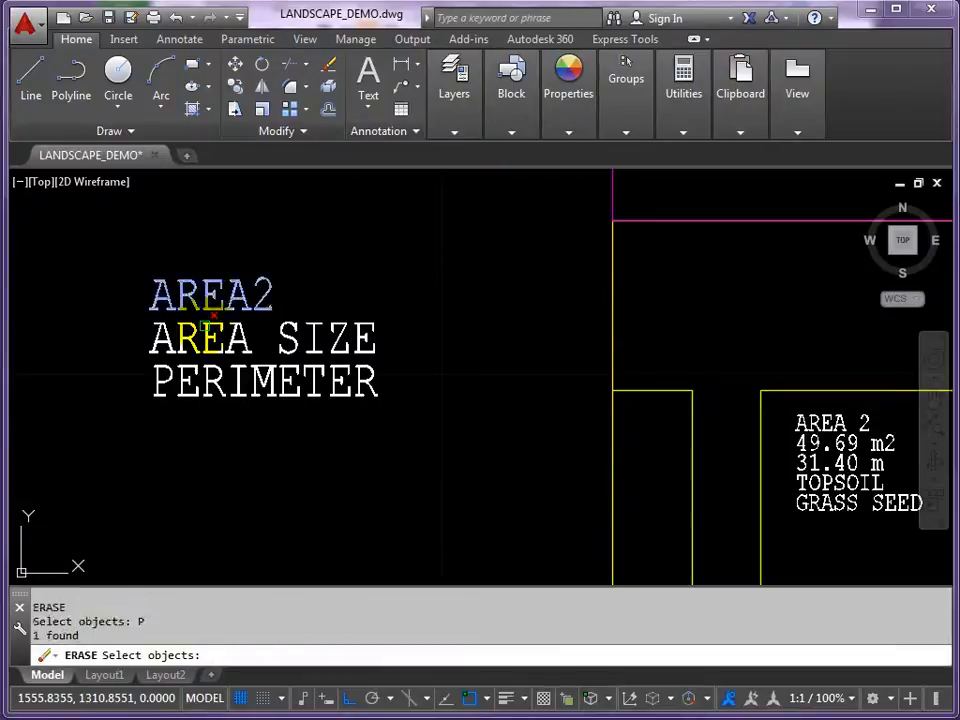
key(Return)
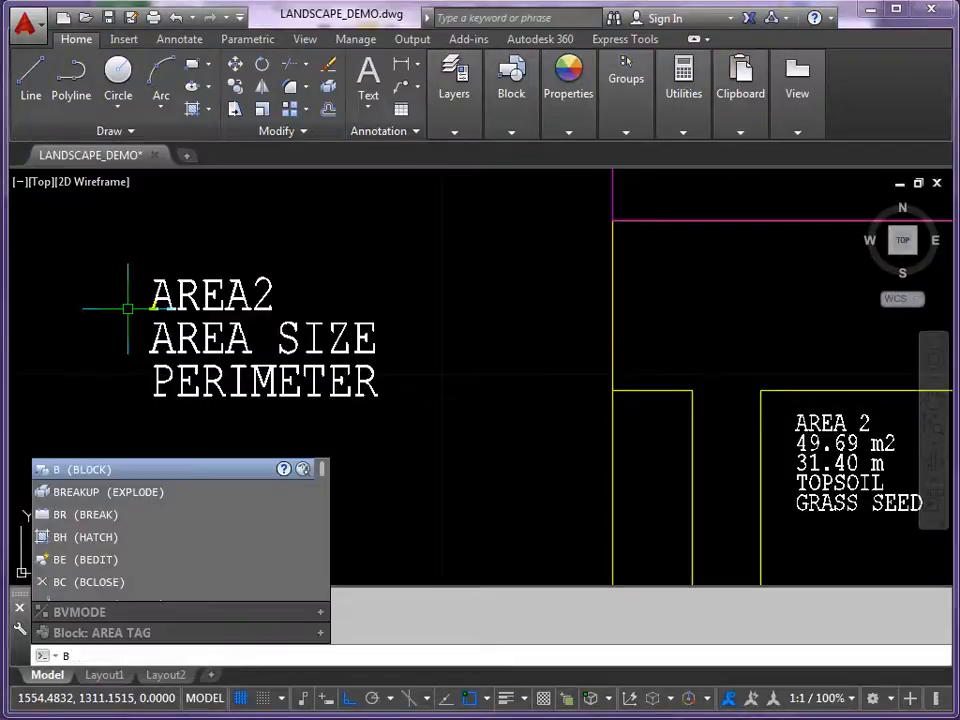
- Start a block definition named AREA 2 with its base point at the insertion point of the AREA2 attribute
key(Return)
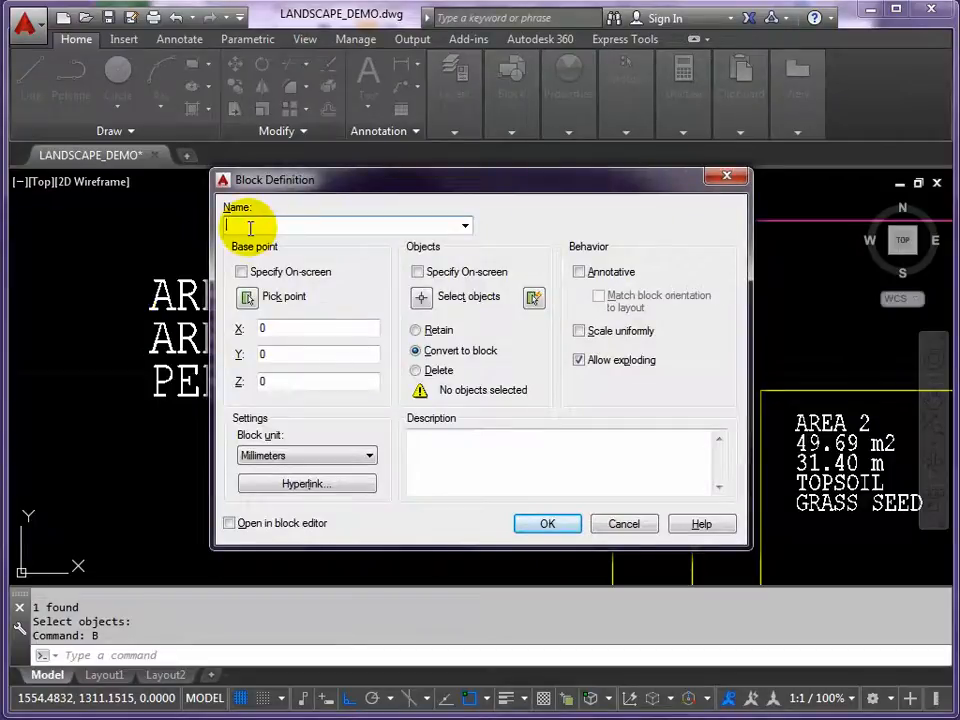
click(465, 225)
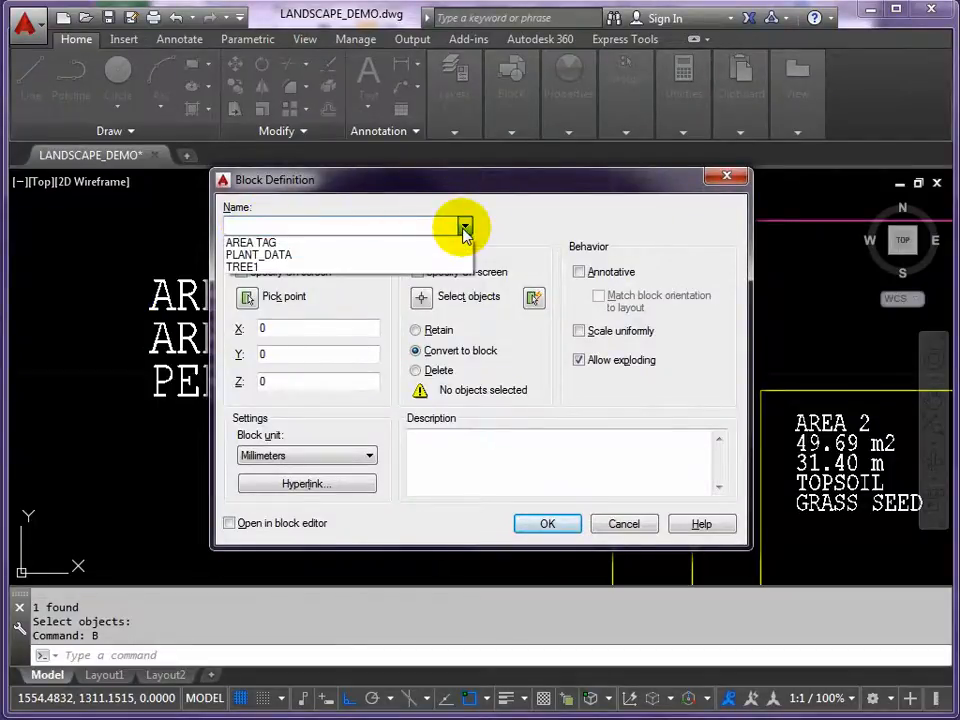
click(276, 225)
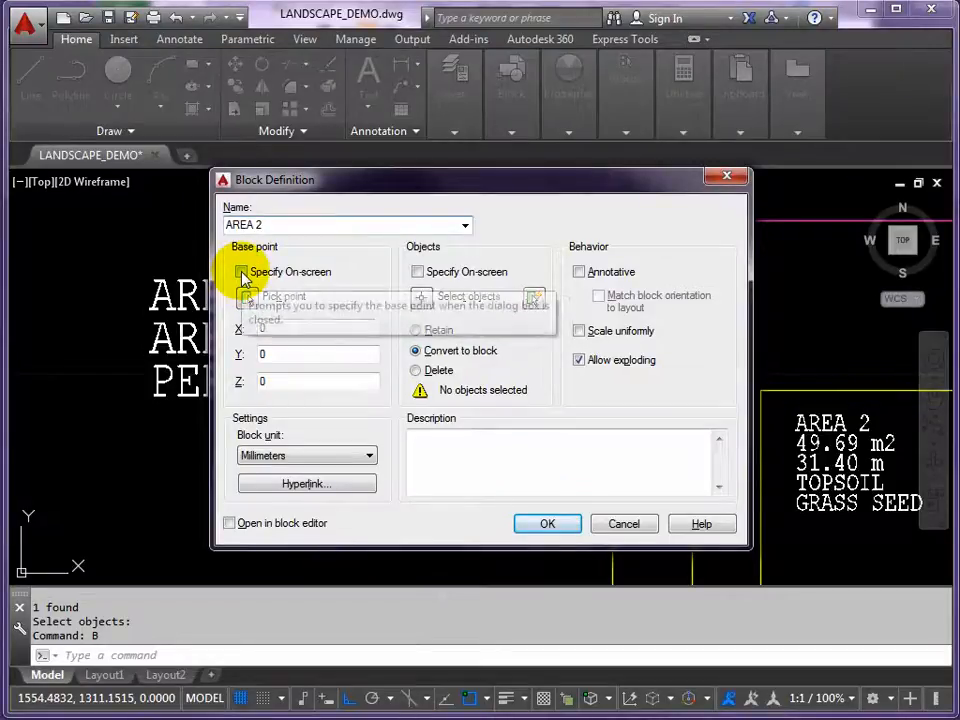
click(241, 272)
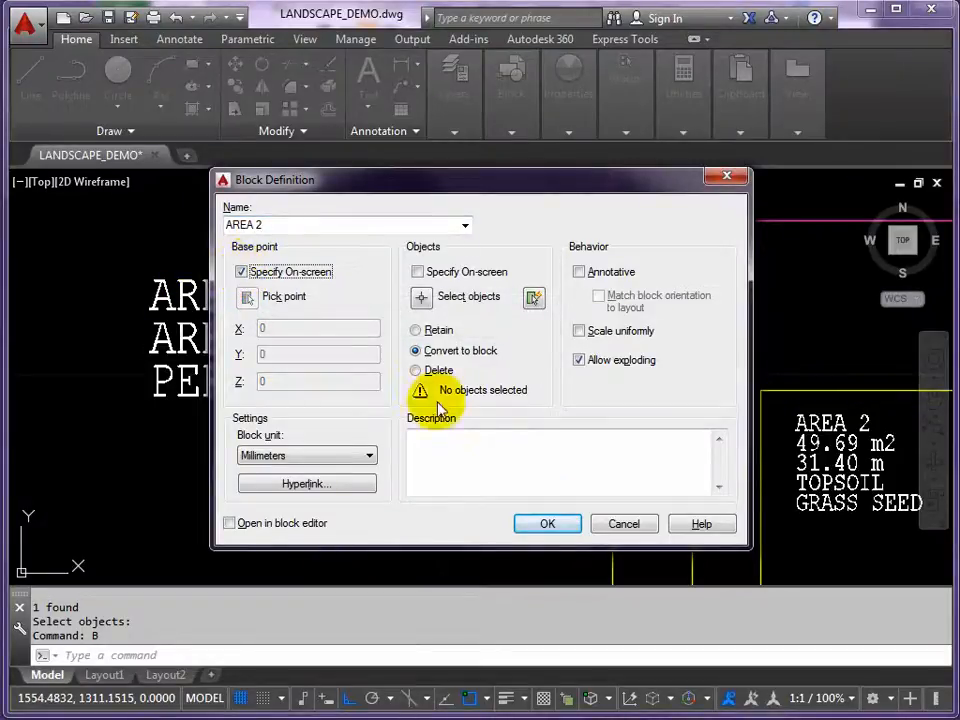
click(247, 297)
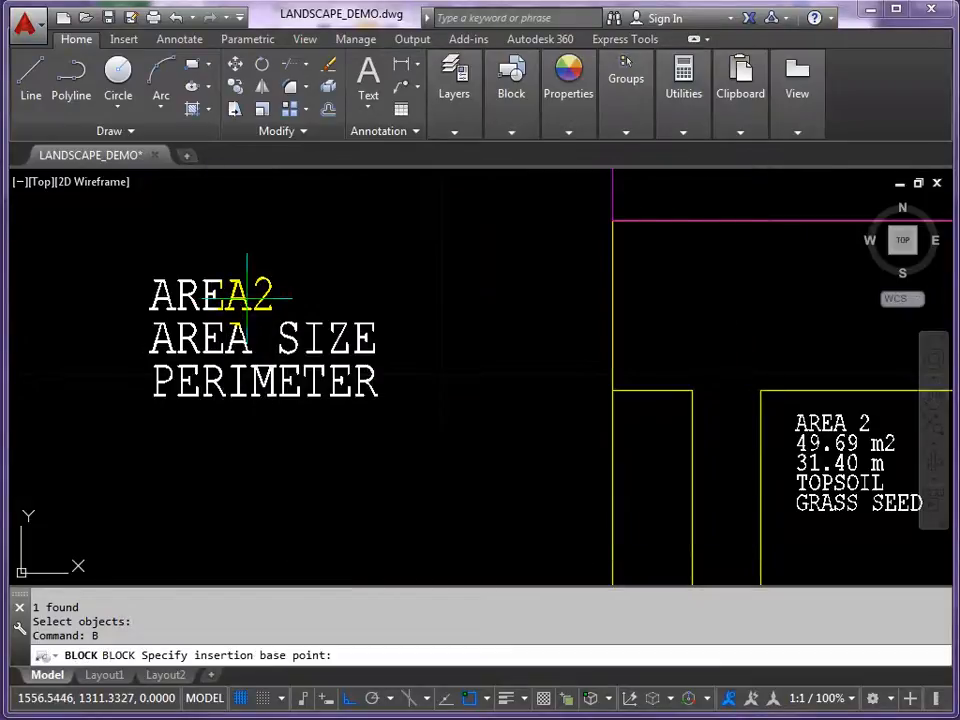
click(150, 307)
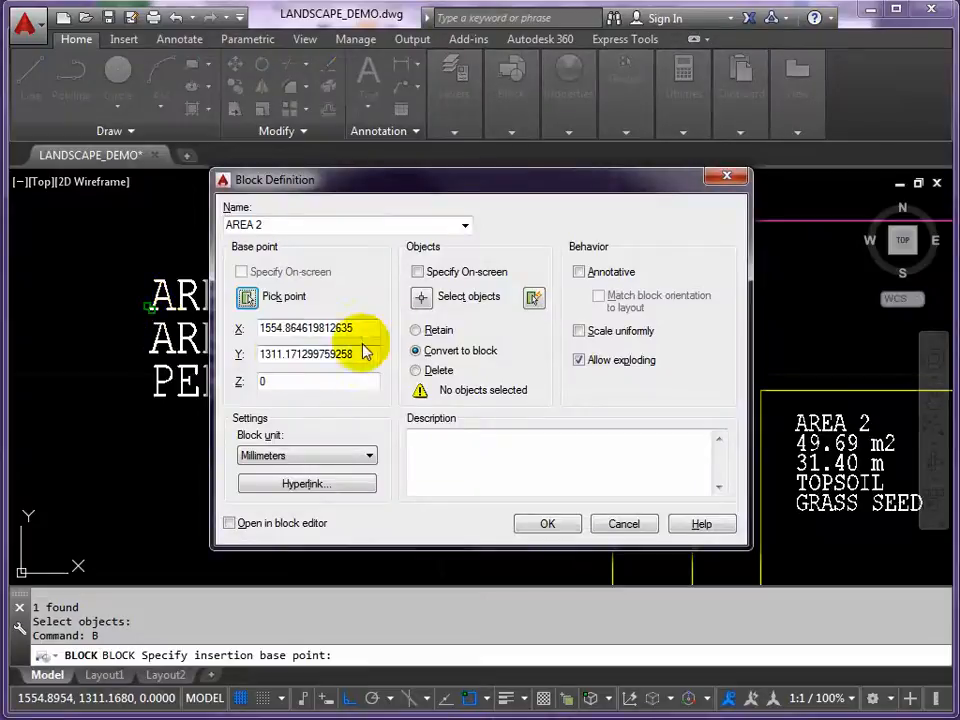
- Add AREA2, AREA_SIZE and PERIMETER to the block in that order and create it, deleting the source objects
click(421, 300)
click(237, 295)
click(182, 341)
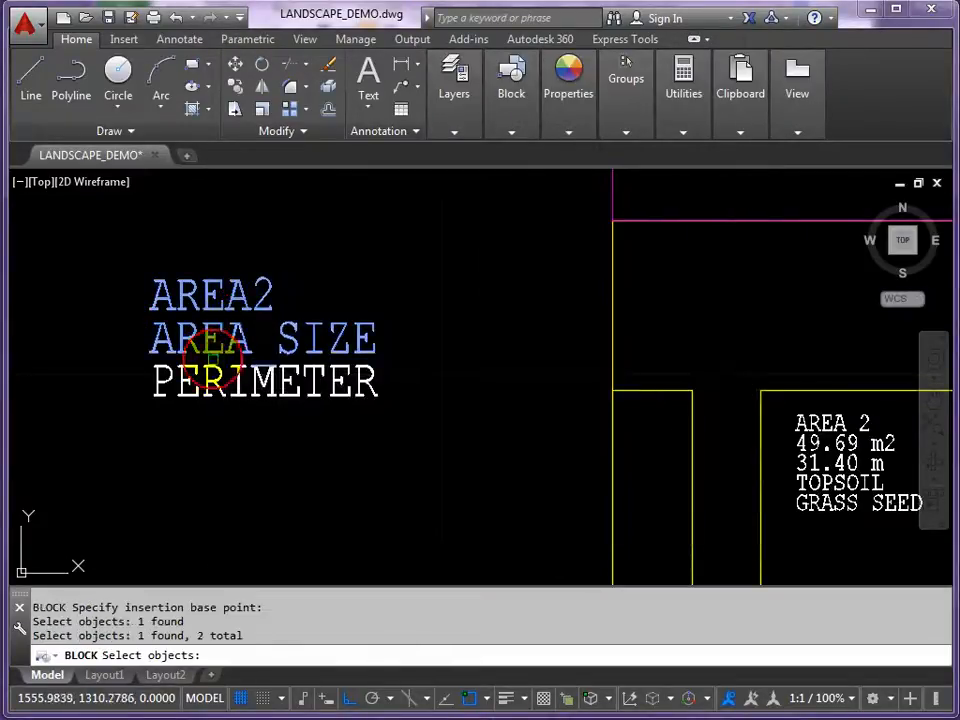
click(250, 378)
key(Return)
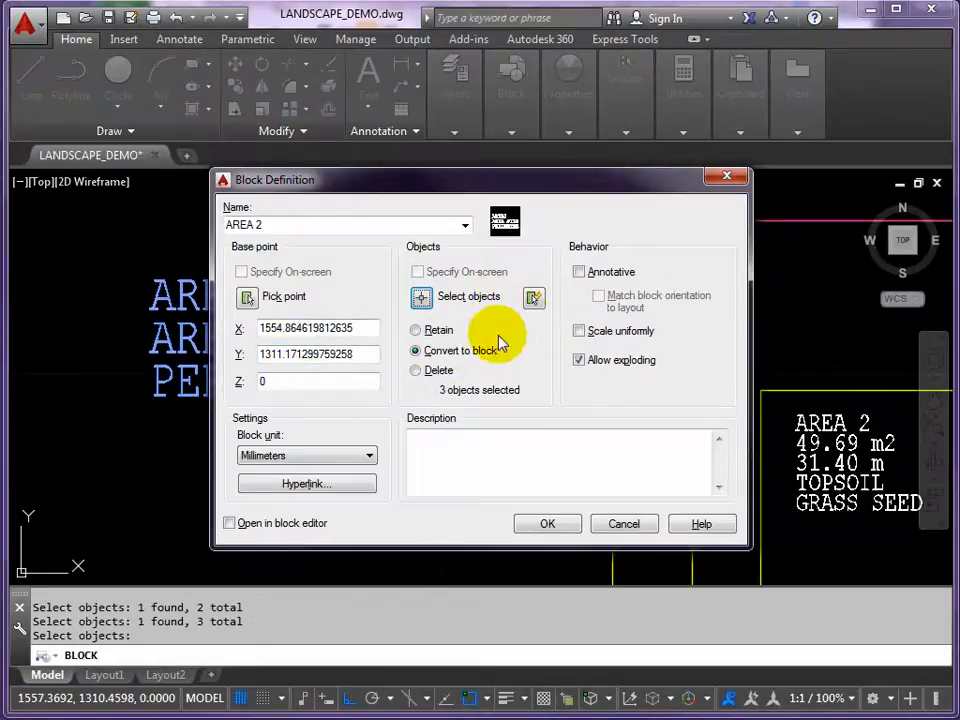
click(416, 371)
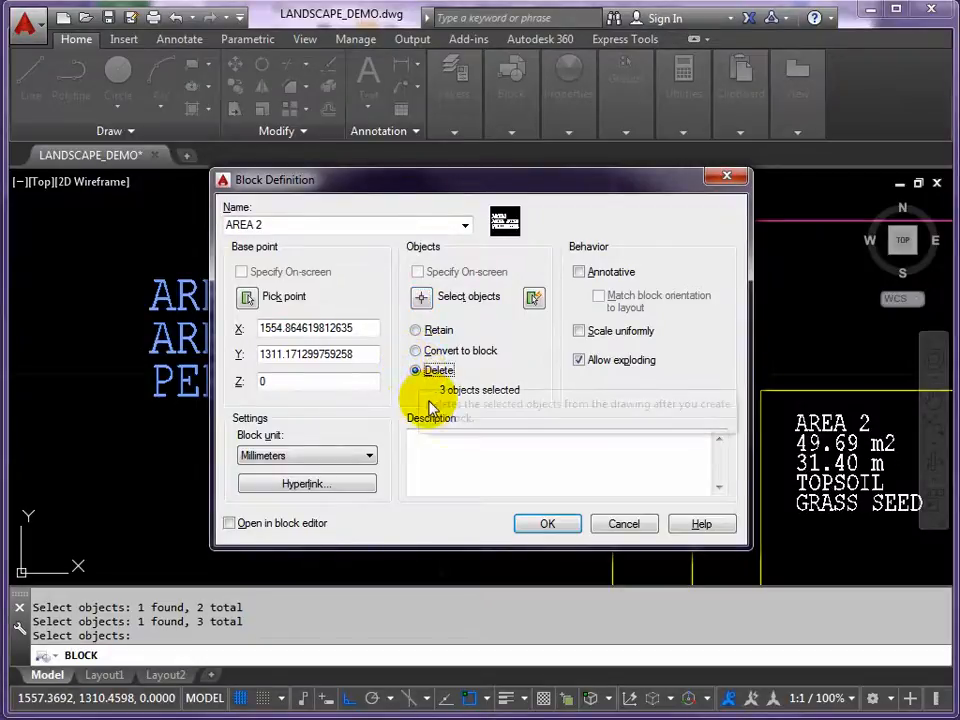
click(548, 526)
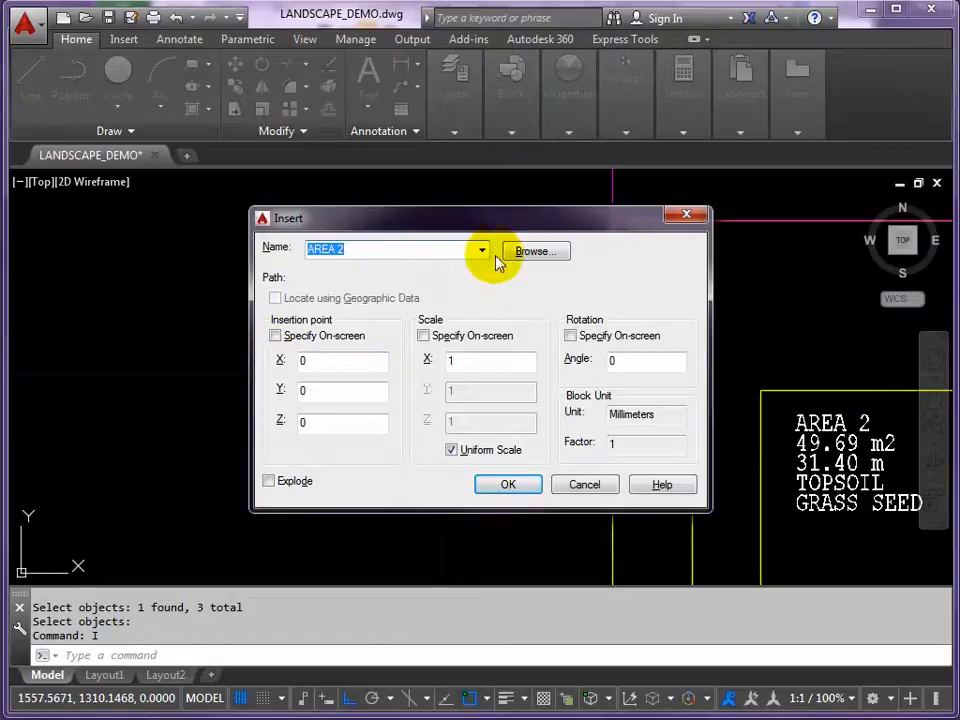
- Insert the AREA 2 block at the origin with area name AREA 1, area 20 m2 and perimeter 12 m
click(508, 485)
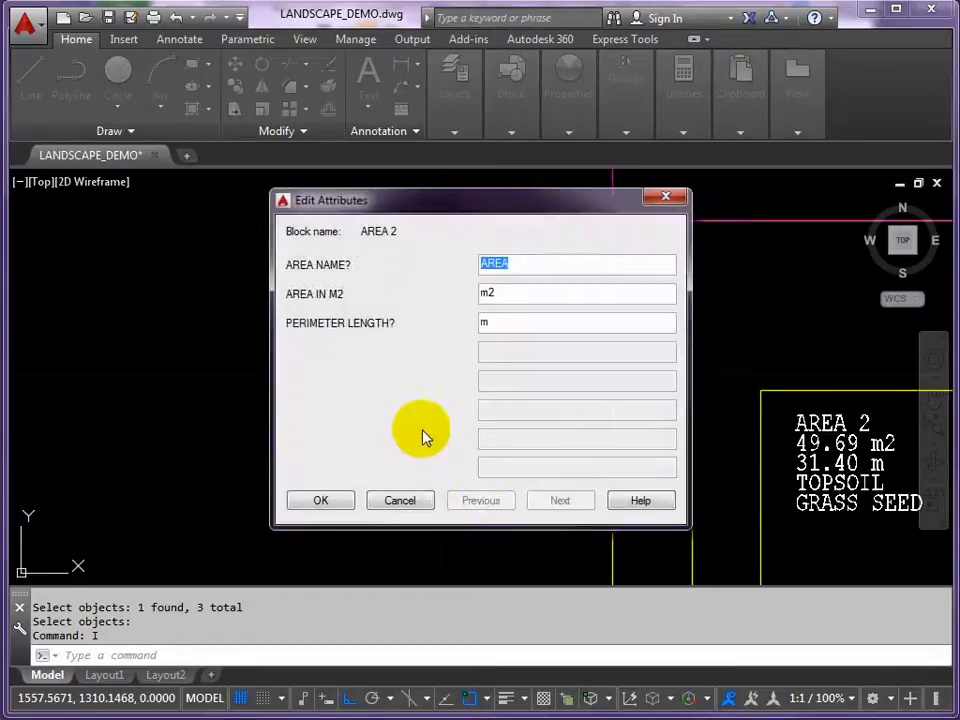
drag(432, 213, 292, 212)
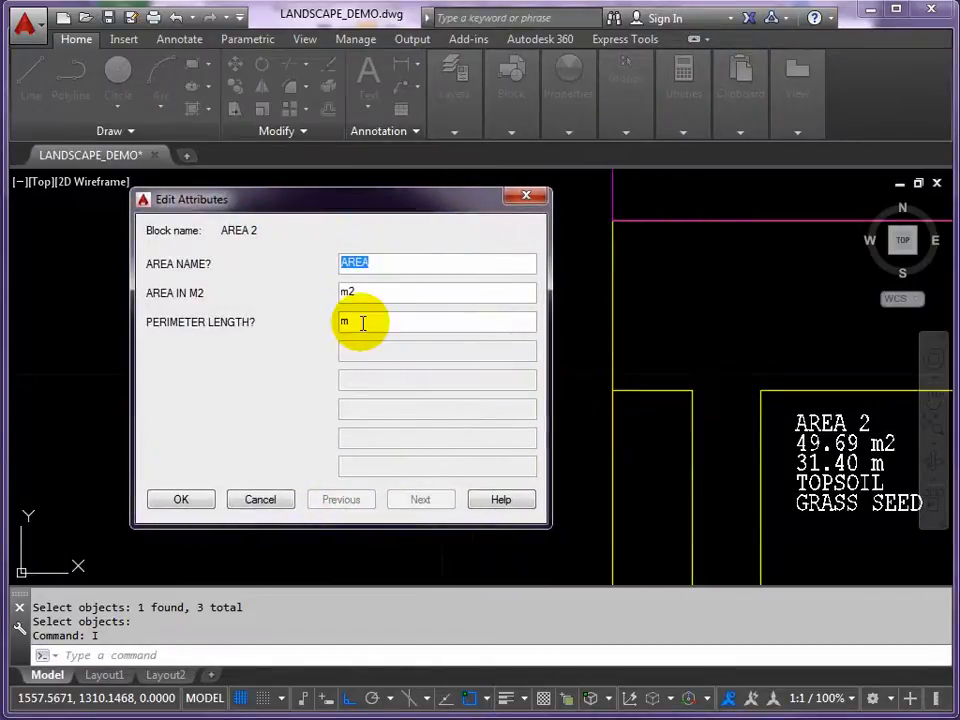
click(373, 262)
text(1)
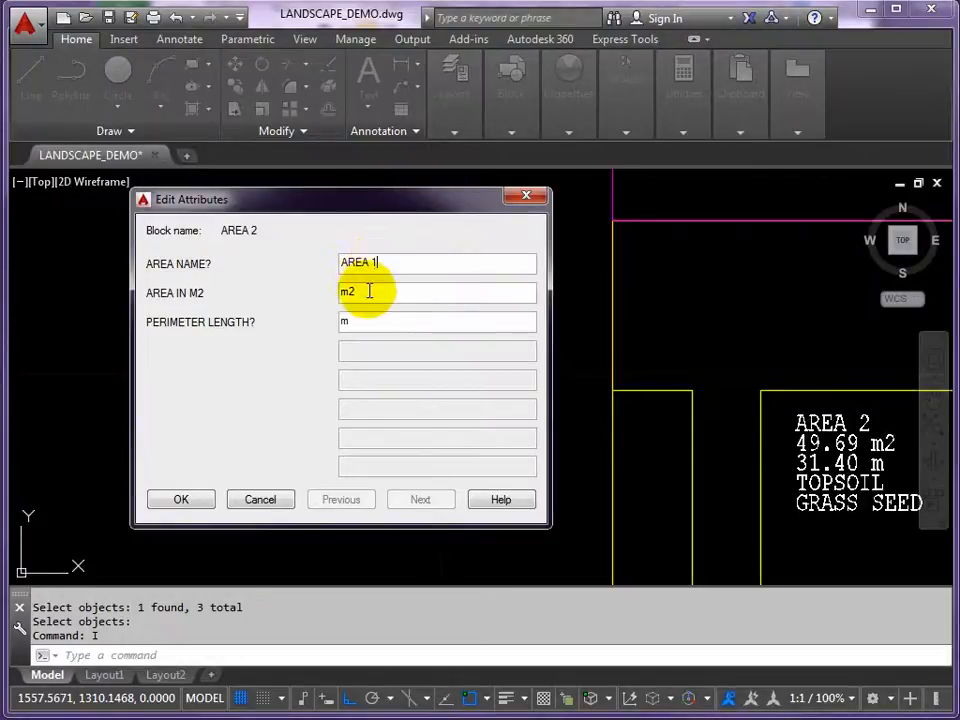
click(343, 290)
text(20)
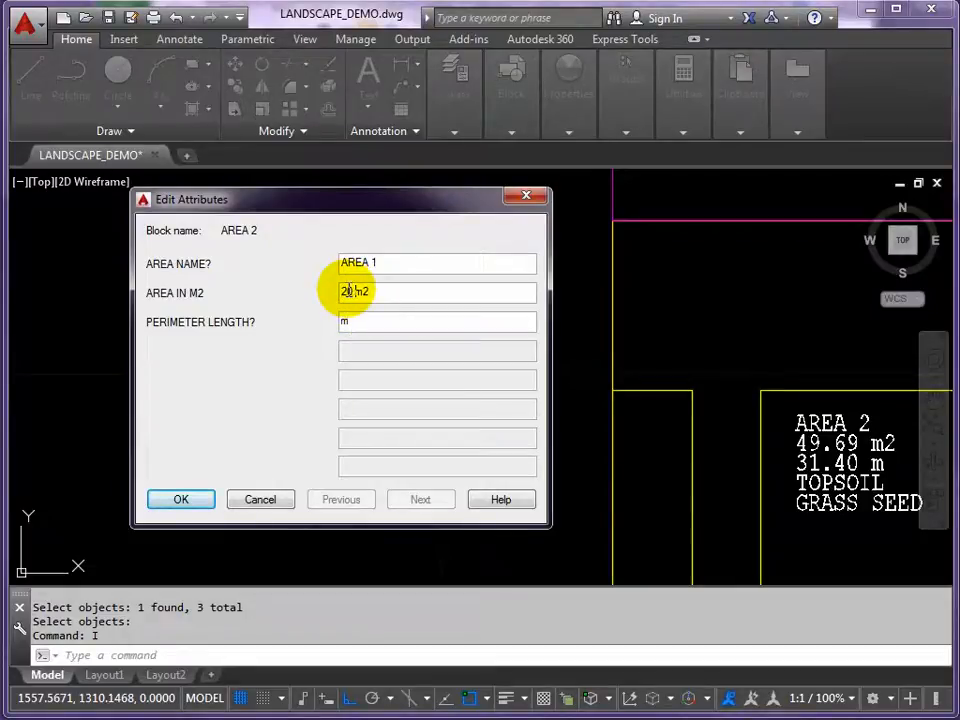
click(342, 321)
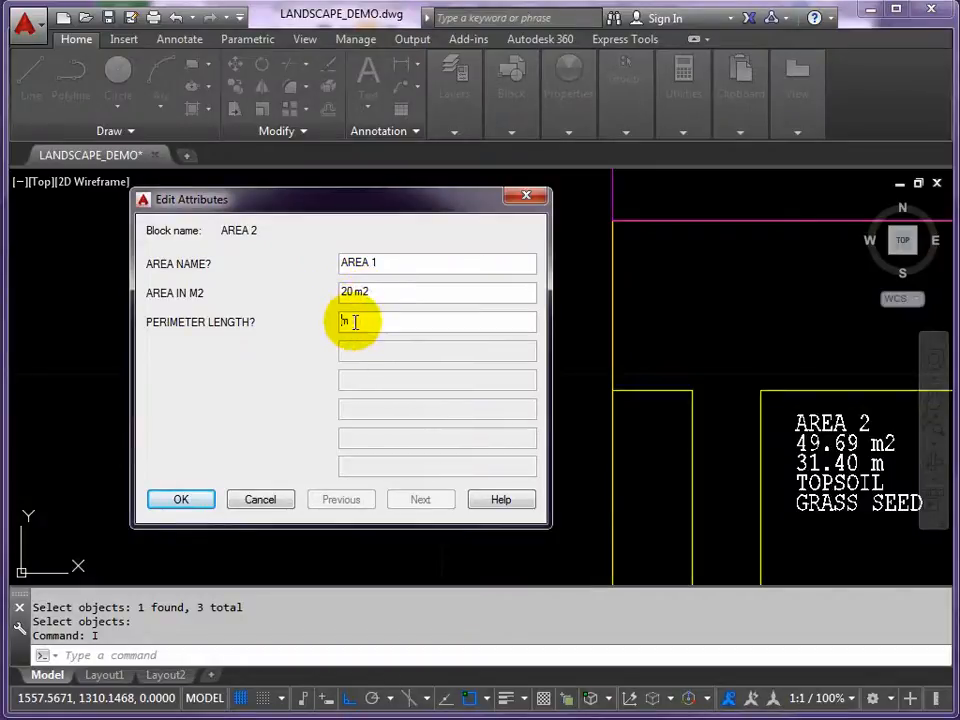
text(12)
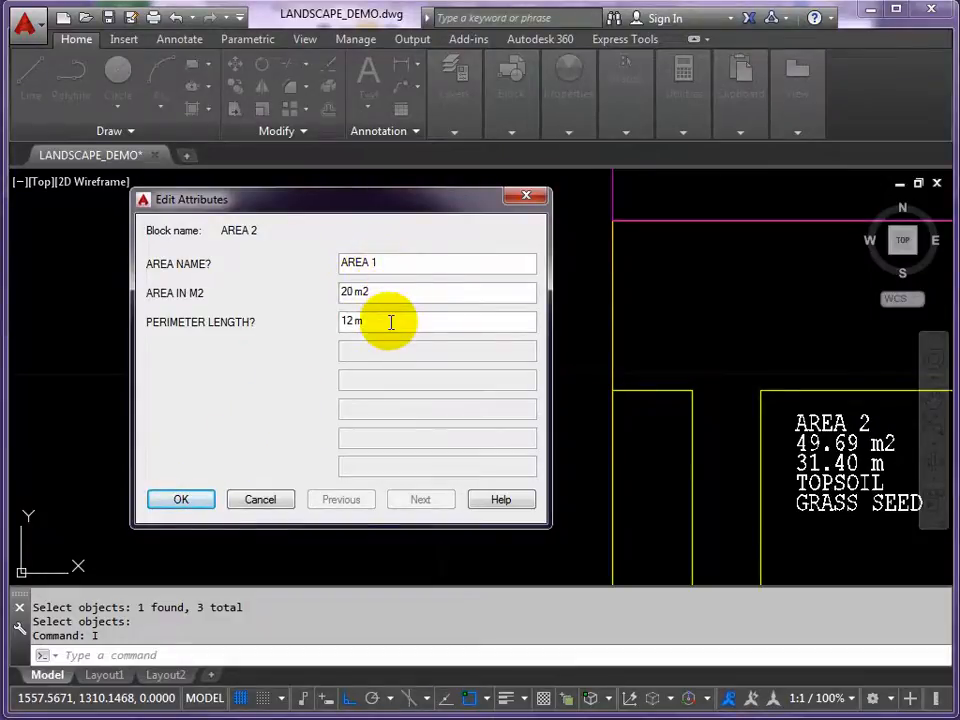
click(188, 498)
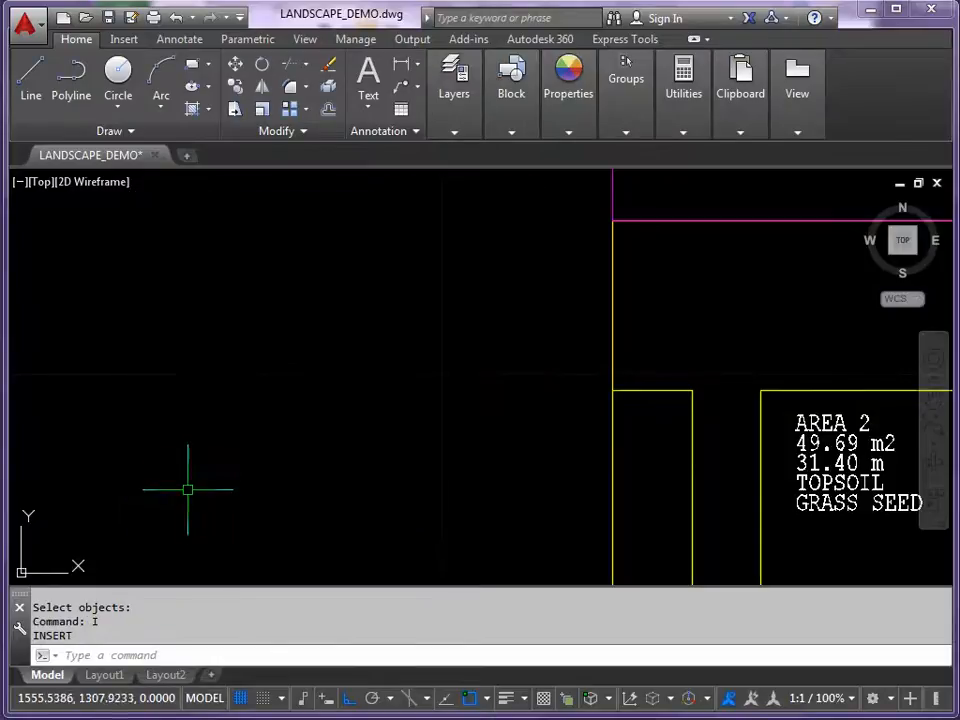
- Move the inserted AREA 1 label from the origin to the empty space west of the landscape plan, with ortho off
text(z)
key(Return)
text(e)
key(Return)
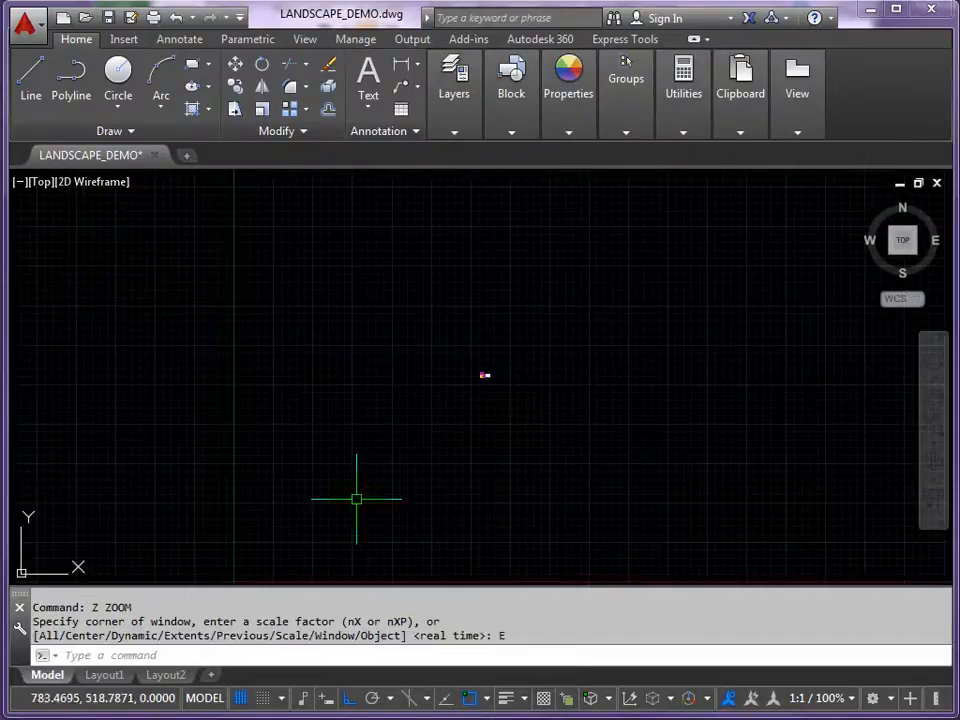
scroll(358, 505, up, 15)
scroll(300, 386, up, 4)
scroll(343, 390, down, 12)
text(m)
key(Return)
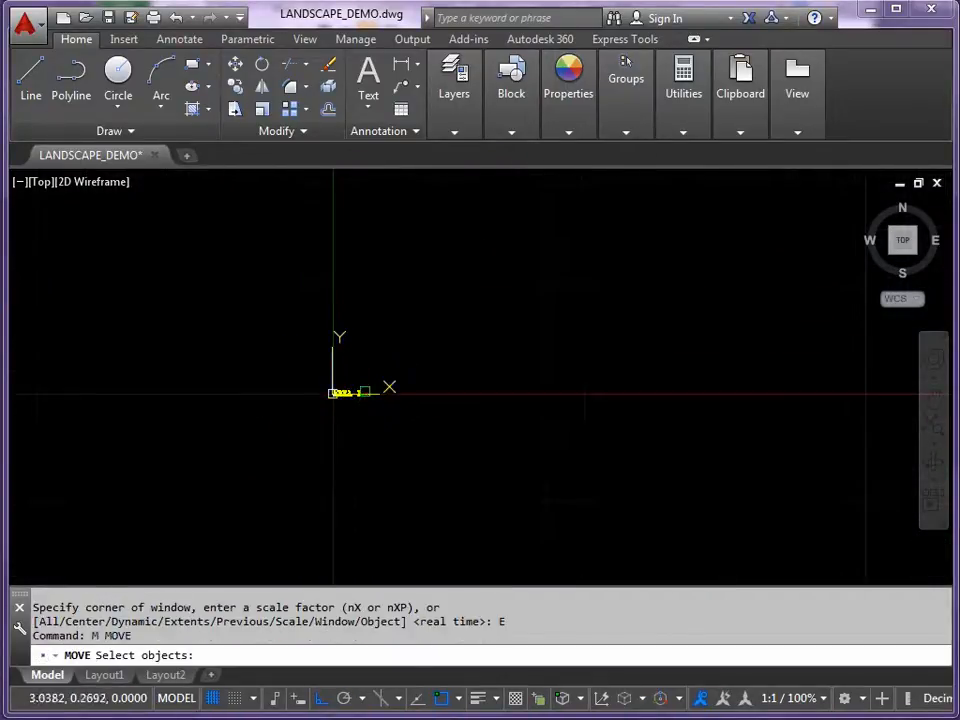
click(340, 393)
key(Return)
click(335, 405)
scroll(460, 345, up, 5)
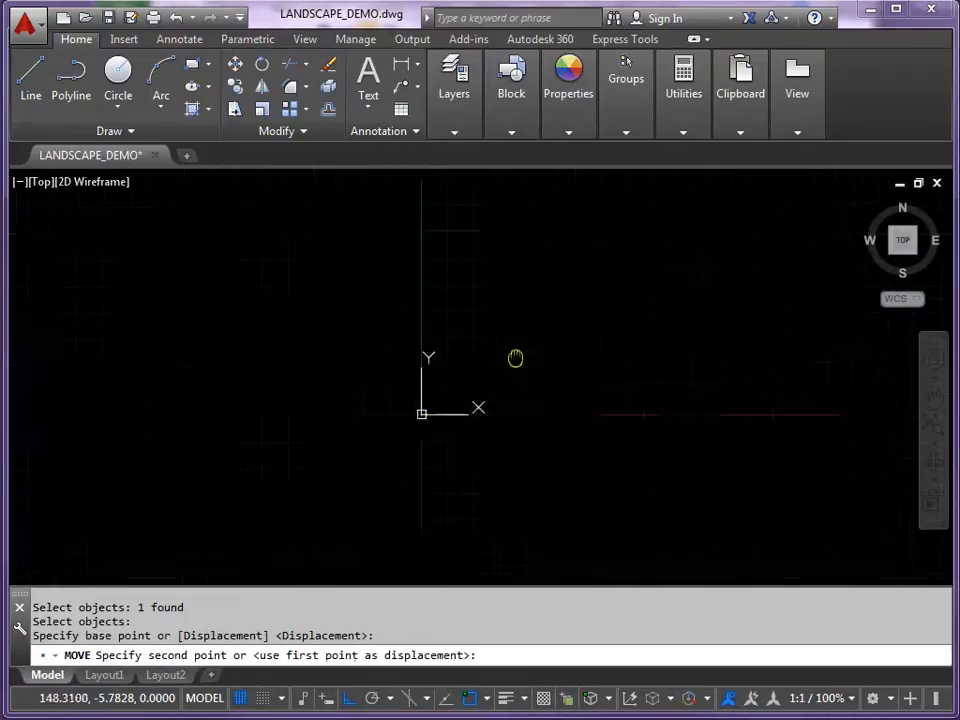
scroll(420, 344, down, 4)
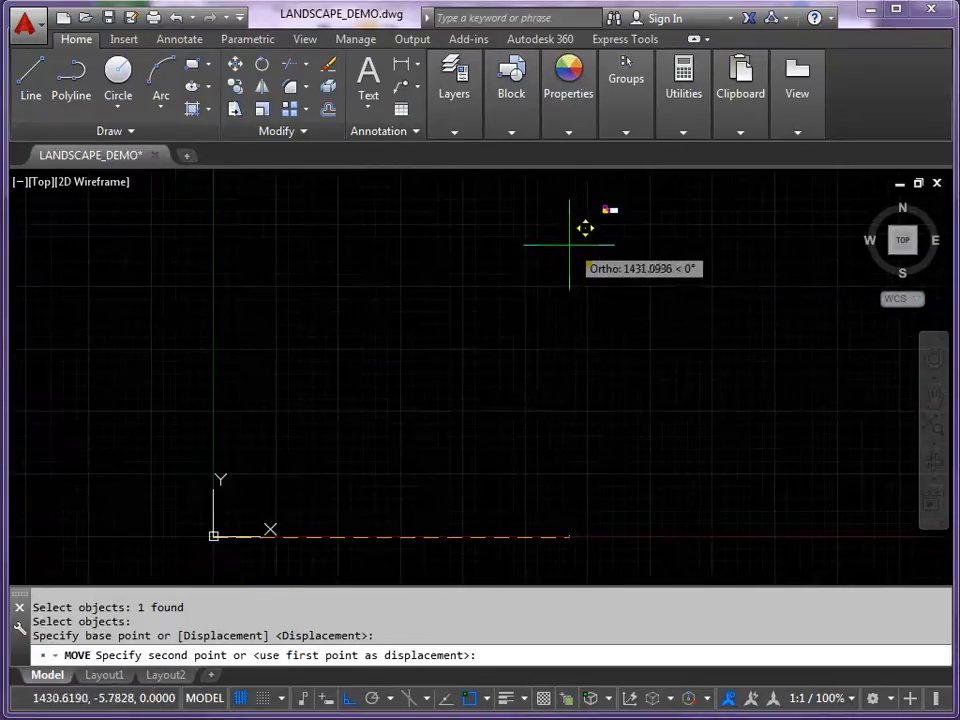
key(F8)
scroll(595, 210, up, 12)
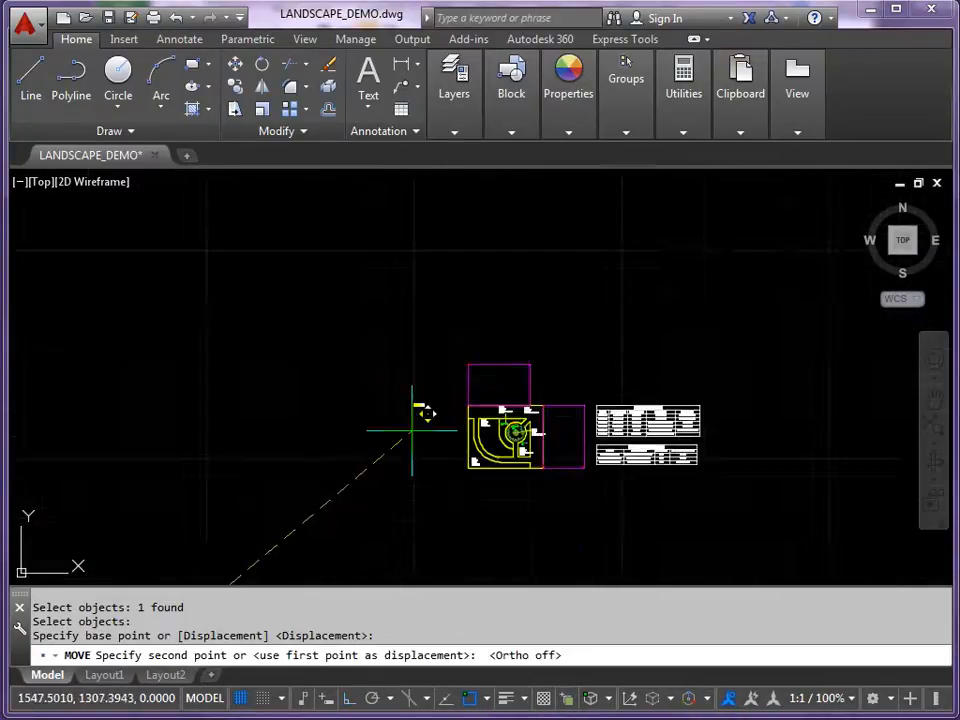
click(455, 415)
mouse_move(441, 362)
middle_down()
mouse_move(311, 434)
mouse_move(229, 386)
mouse_move(216, 358)
middle_up()
scroll(311, 434, up, 5)
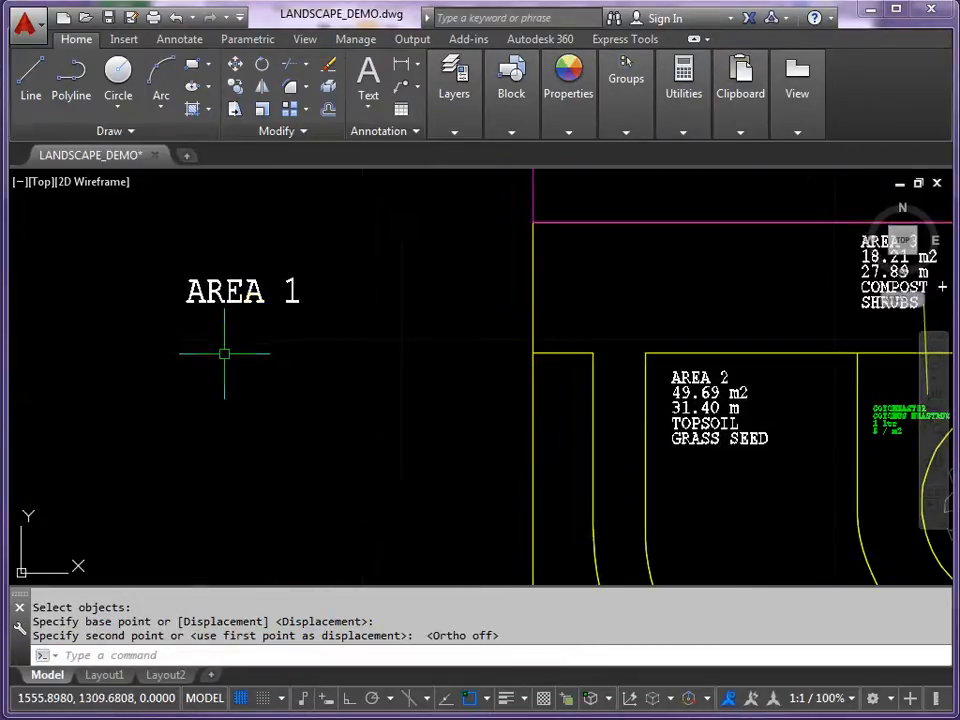
- Insert the AREA 2 block on-screen just below the AREA 1 label with values AREA 2, 45 m2 and 78 m
text(I)
key(Return)
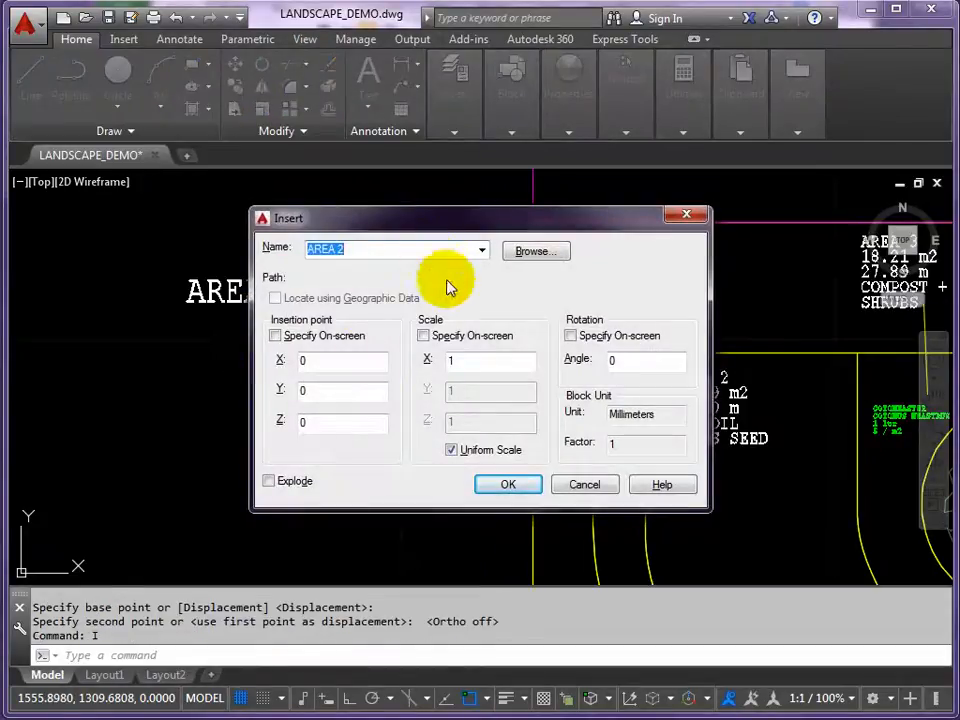
click(277, 336)
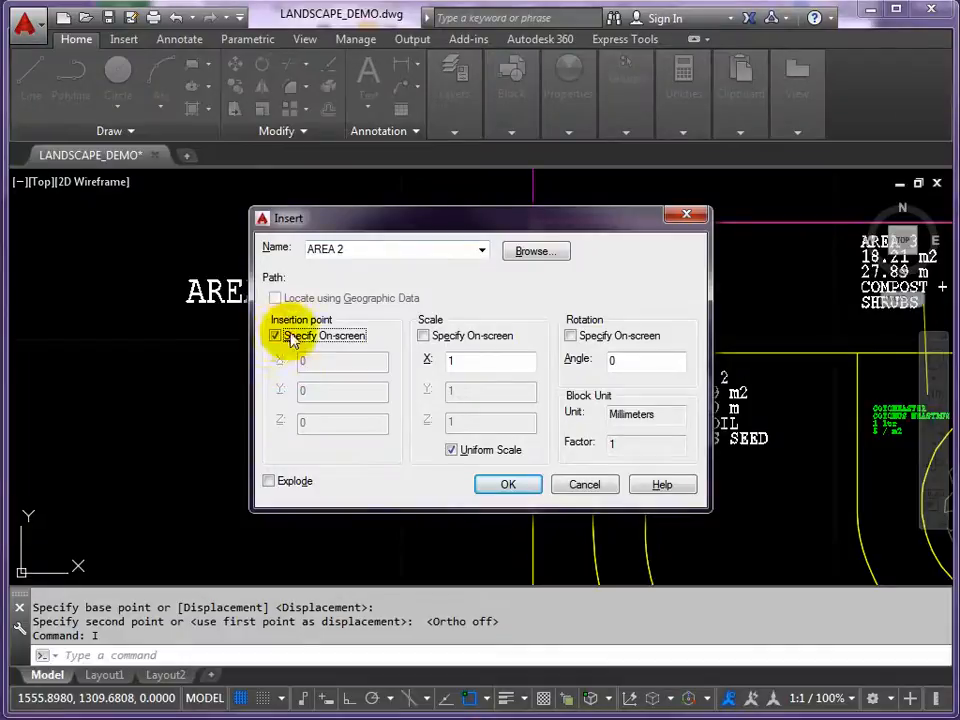
click(506, 486)
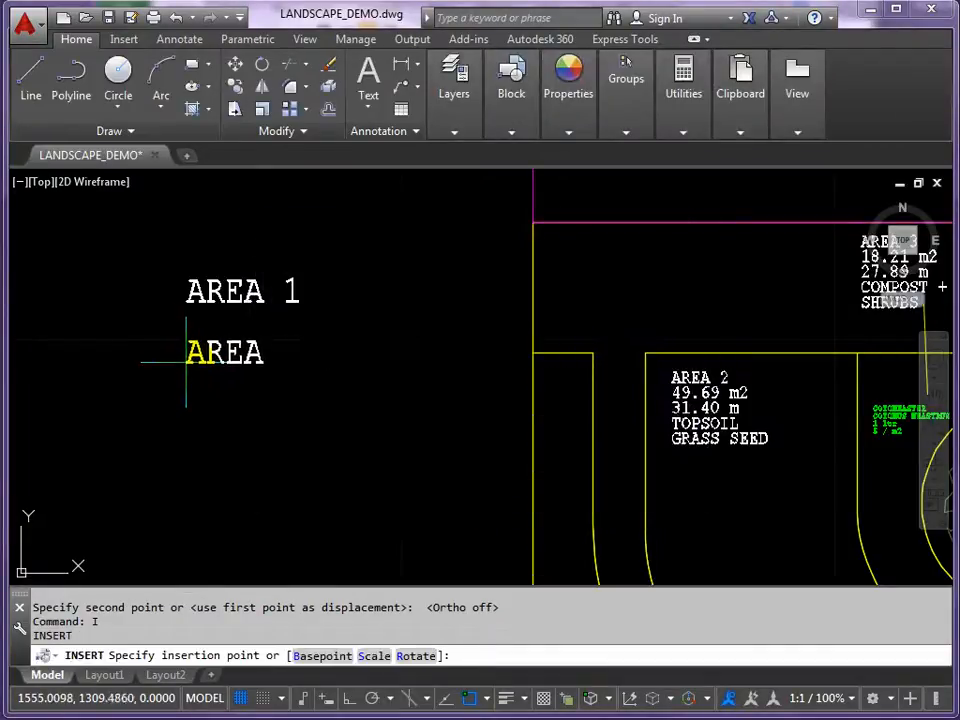
click(186, 362)
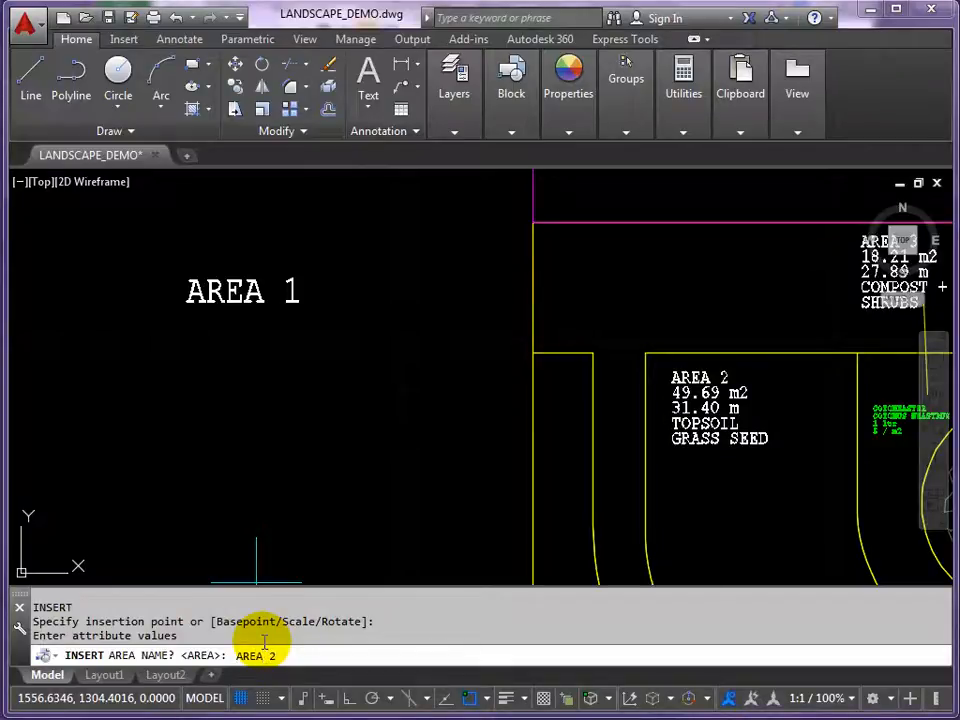
key(Return)
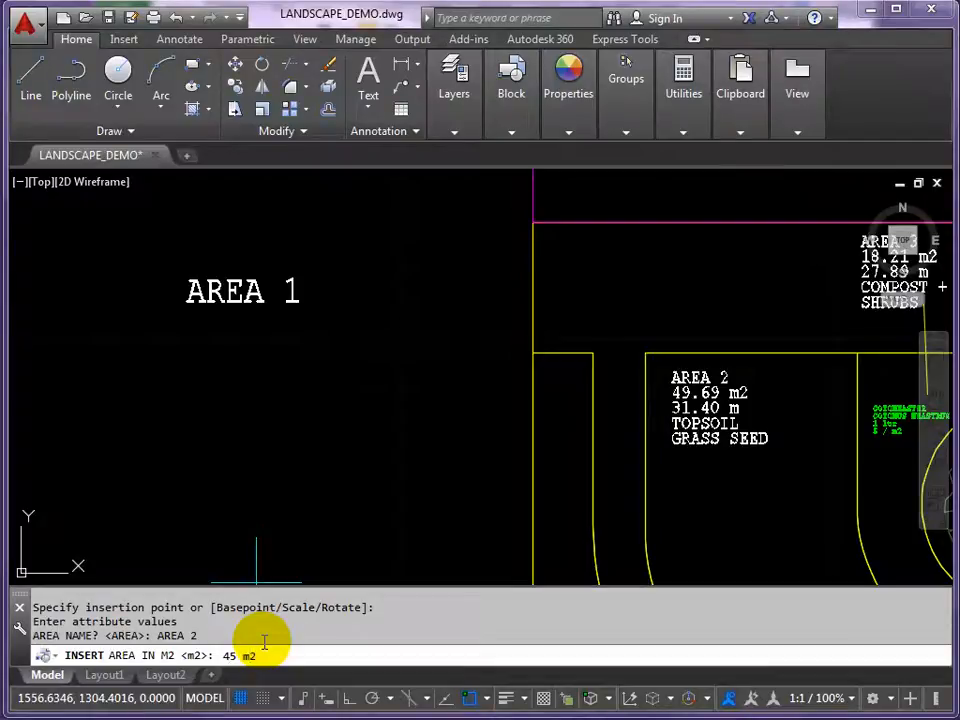
text(45 m2)
key(Return)
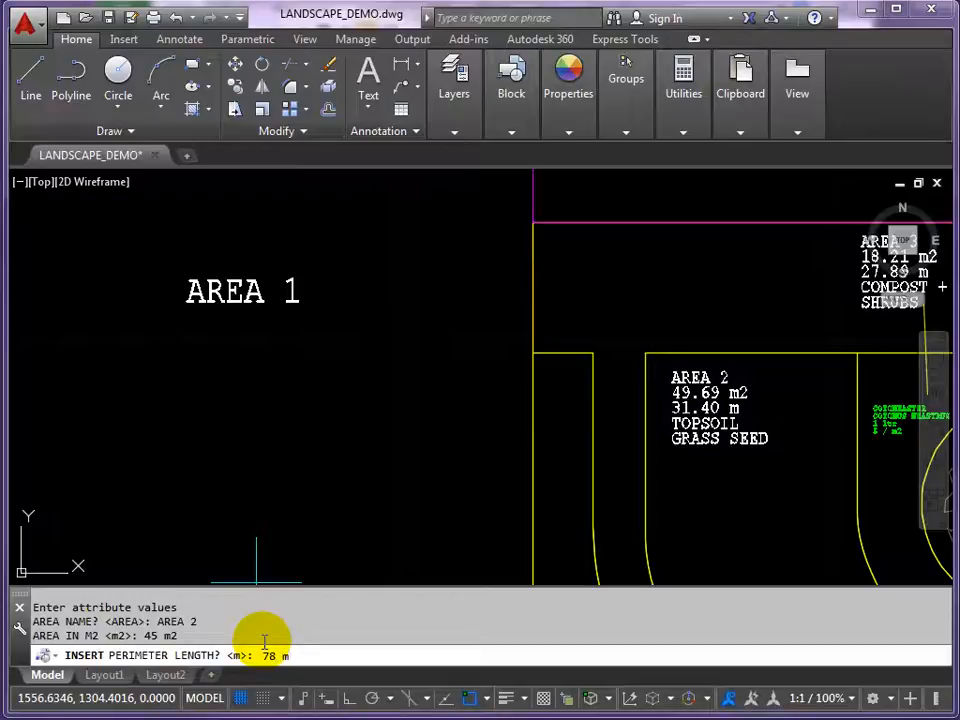
key(Return)
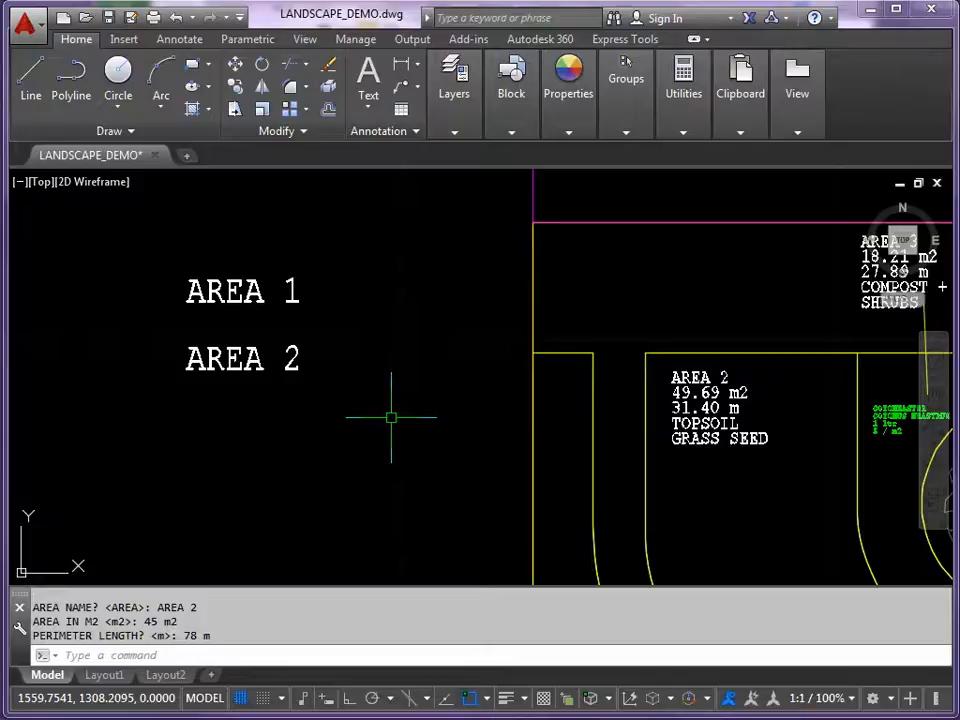
- Set the ATTDIA system variable to 1
text(ATTDIA)
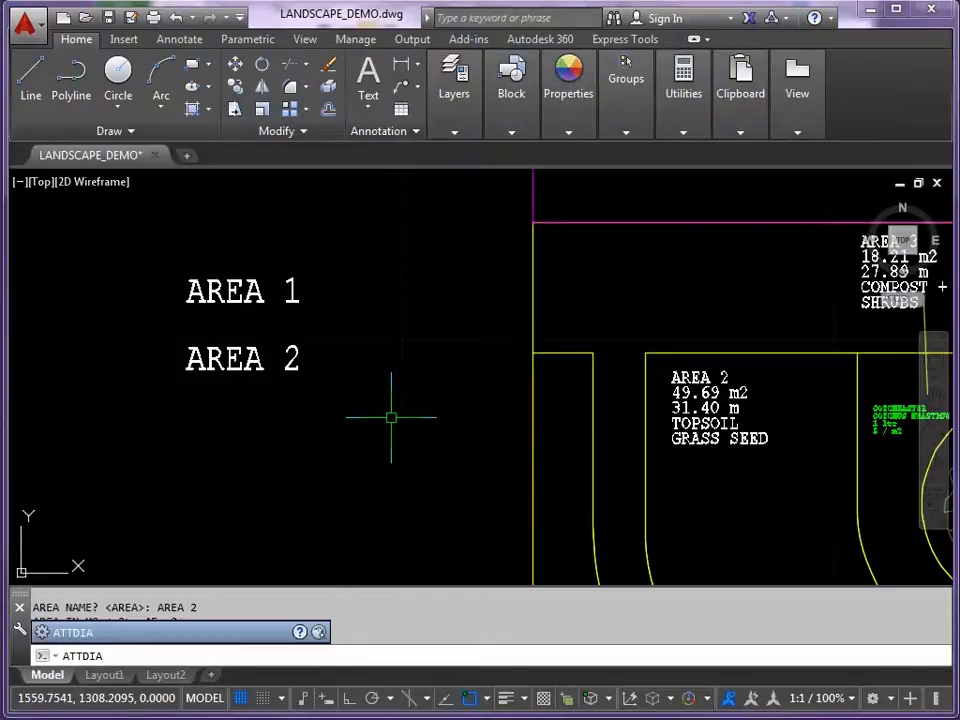
key(Return)
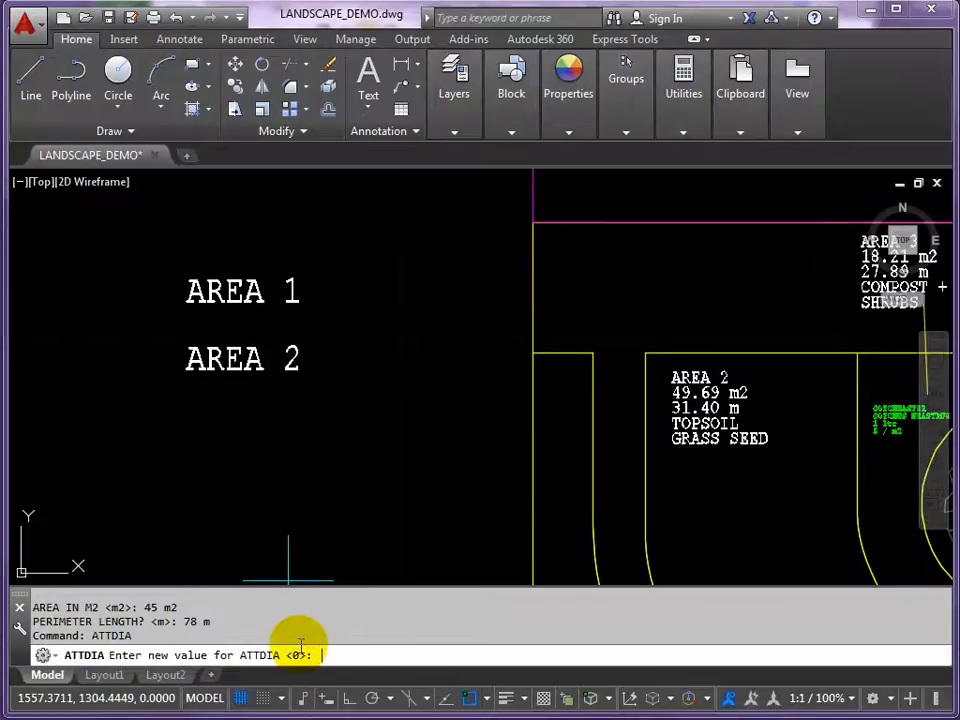
key(Return)
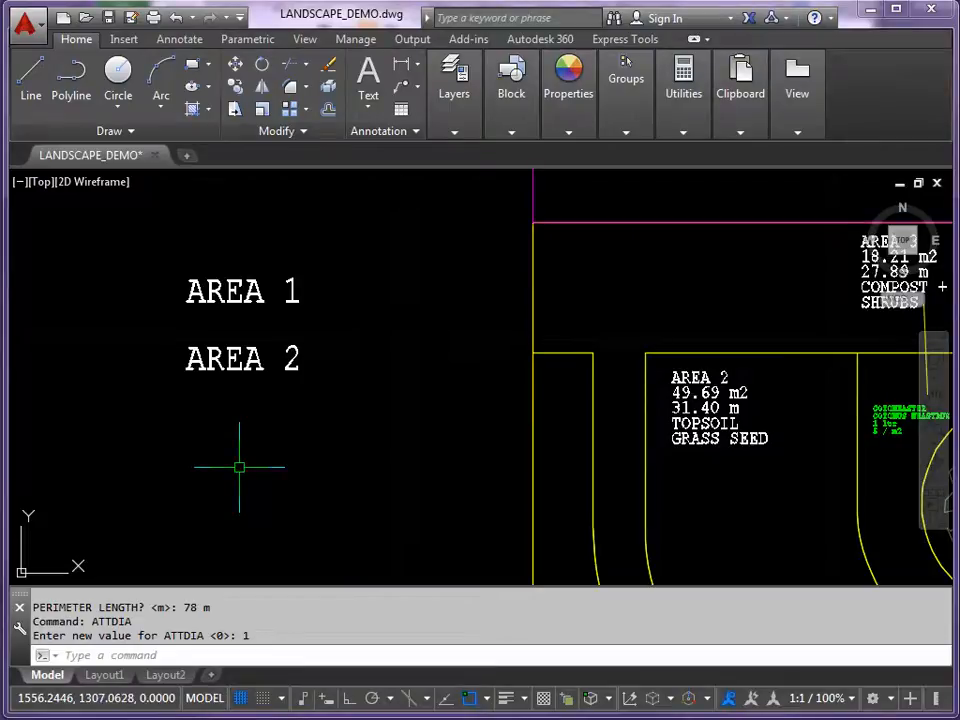
- Insert the AREA 2 block below the second label with area name AREA 3, area 90 m2 and perimeter 125 m
text(i)
key(Return)
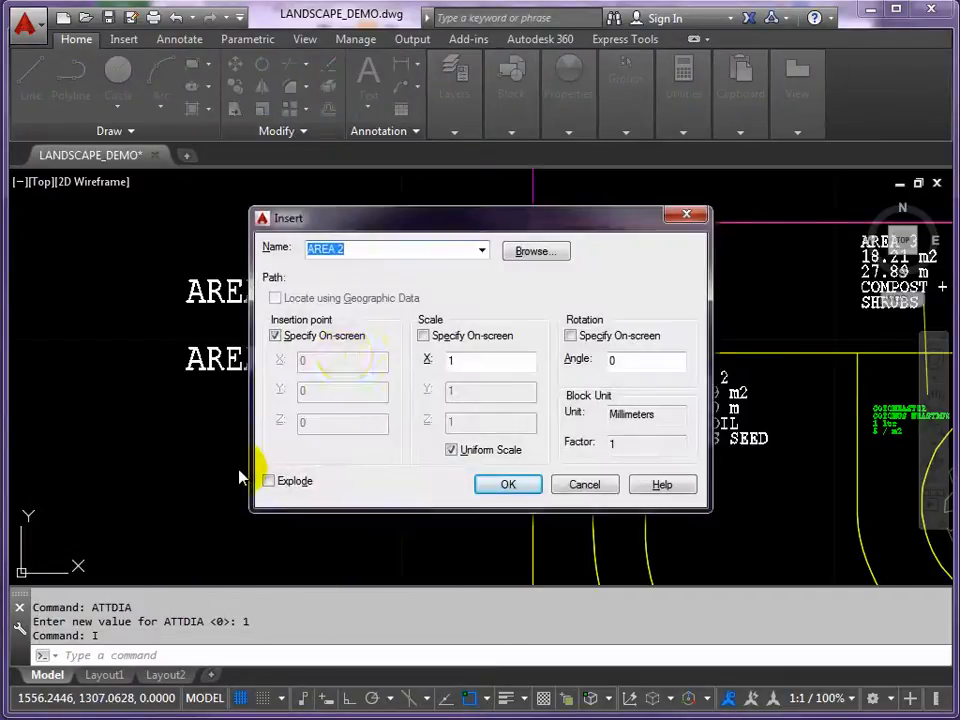
click(510, 485)
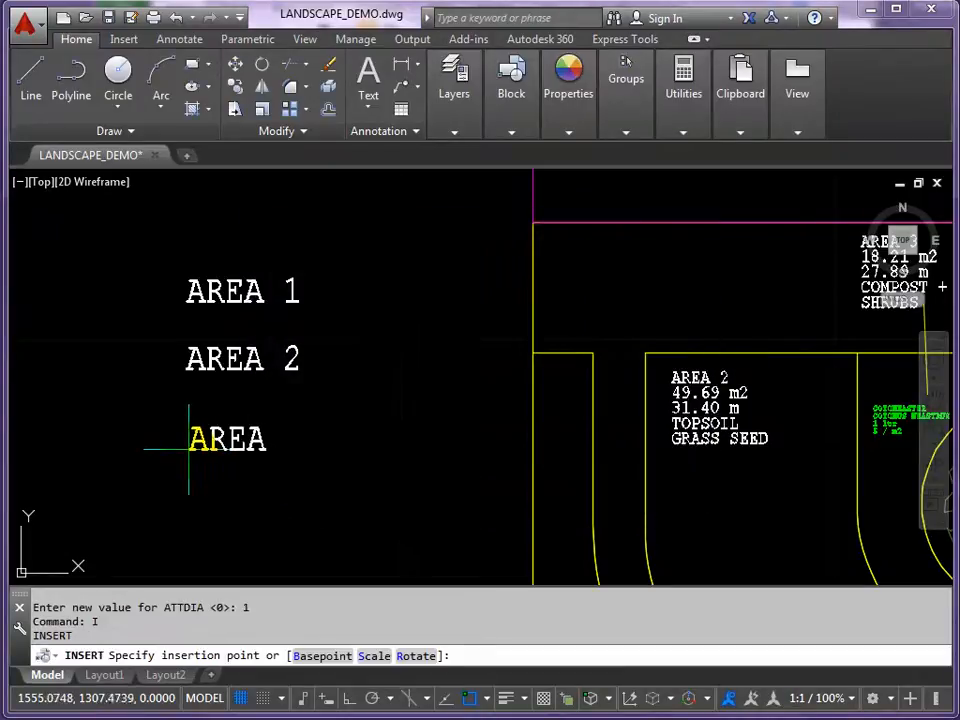
click(188, 446)
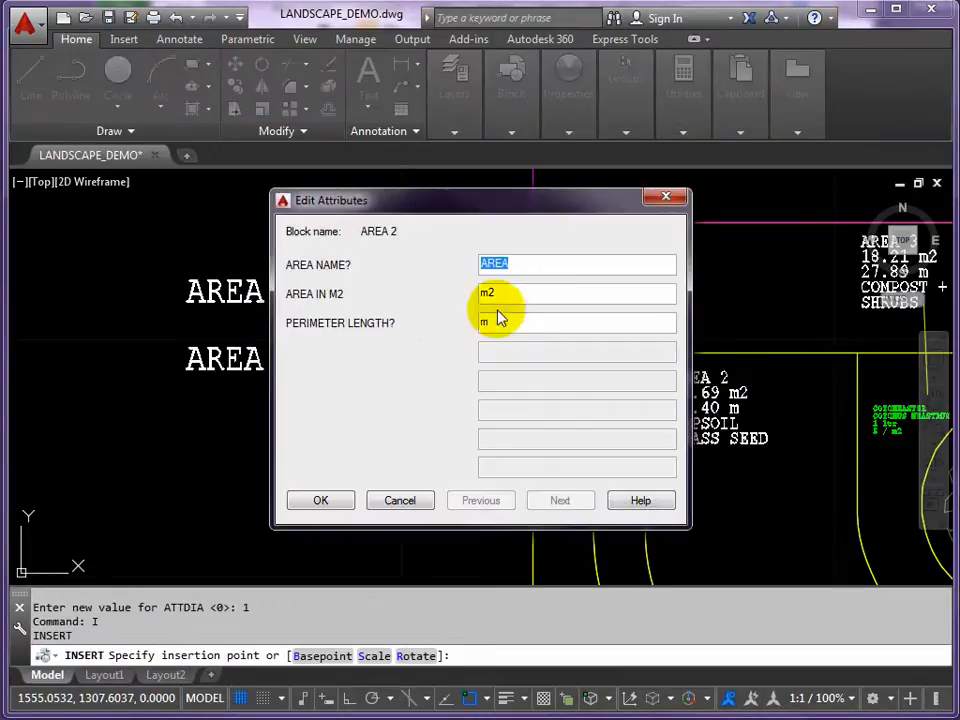
click(512, 262)
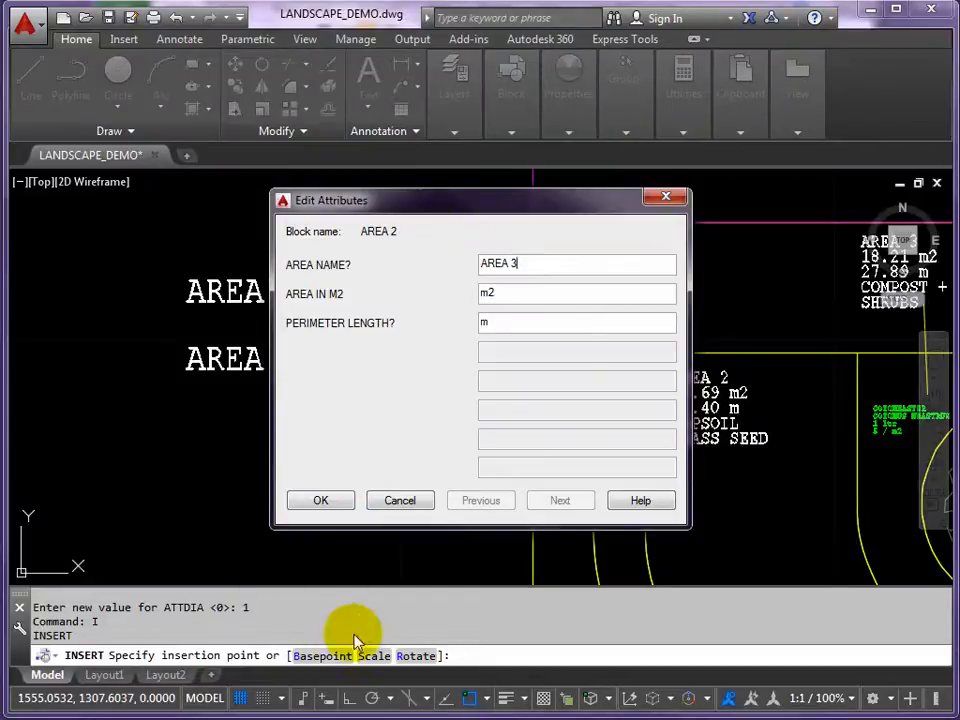
click(503, 291)
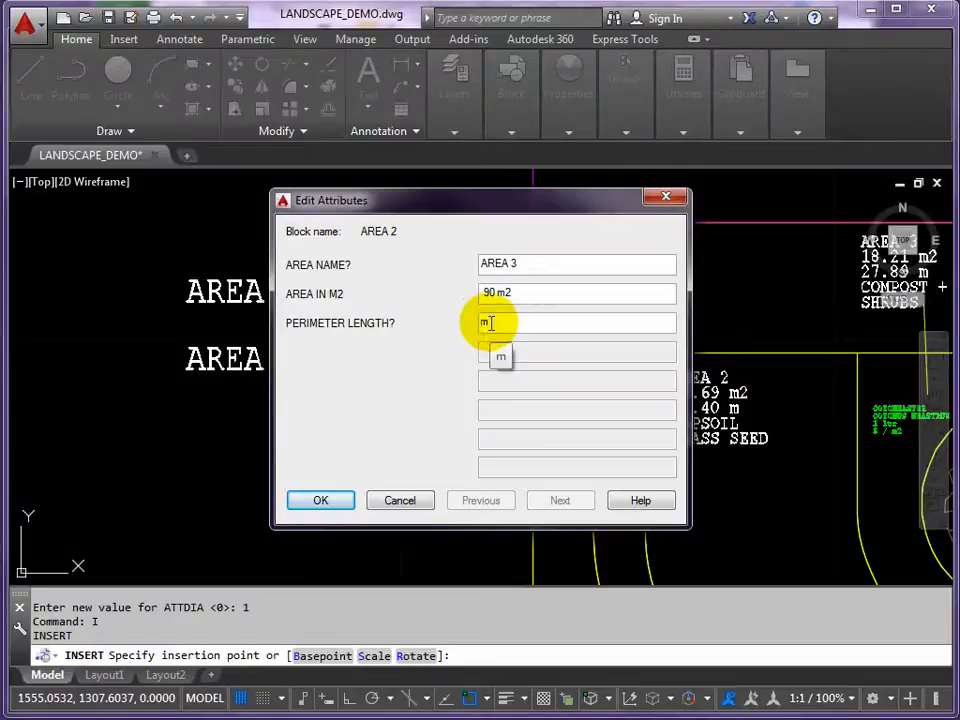
text(125)
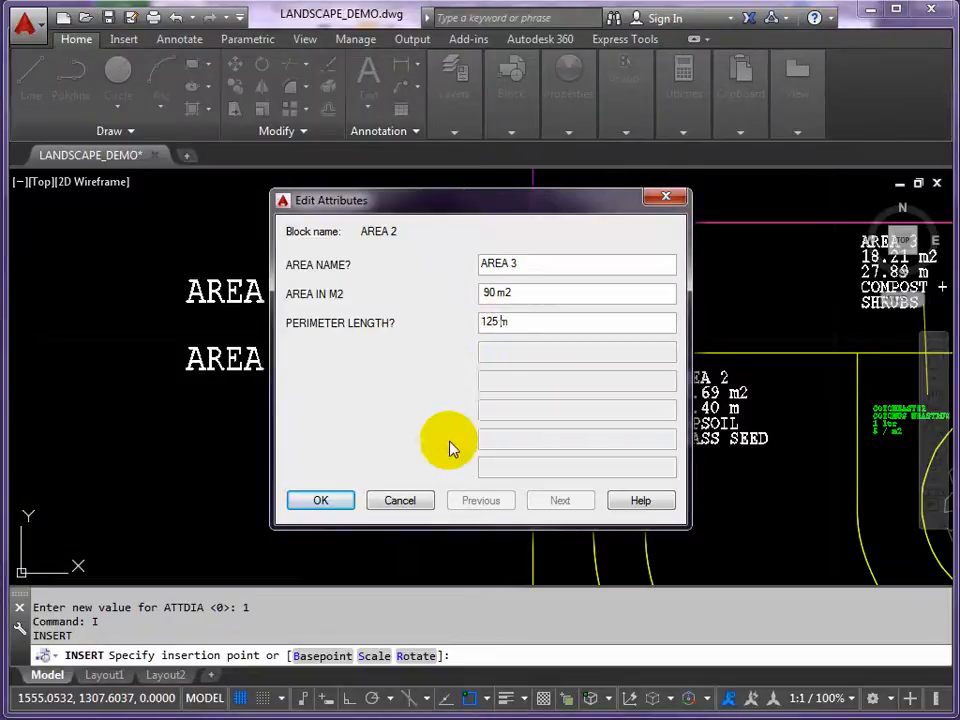
click(320, 500)
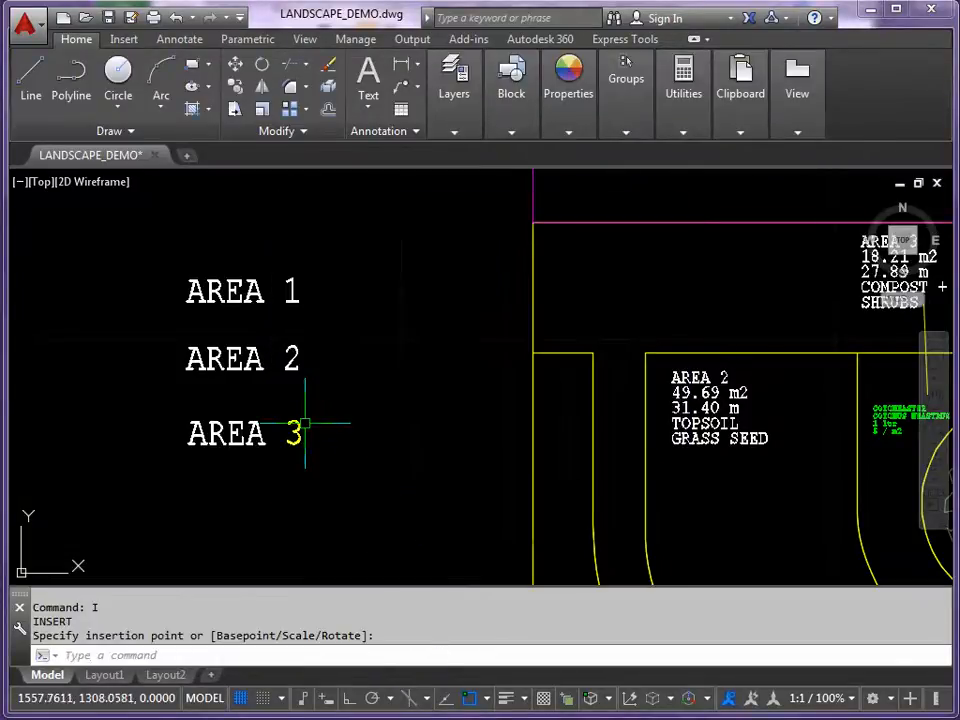
- Examine the attribute values stored in the new AREA 1 and AREA 3 blocks without changing them
double_click(206, 294)
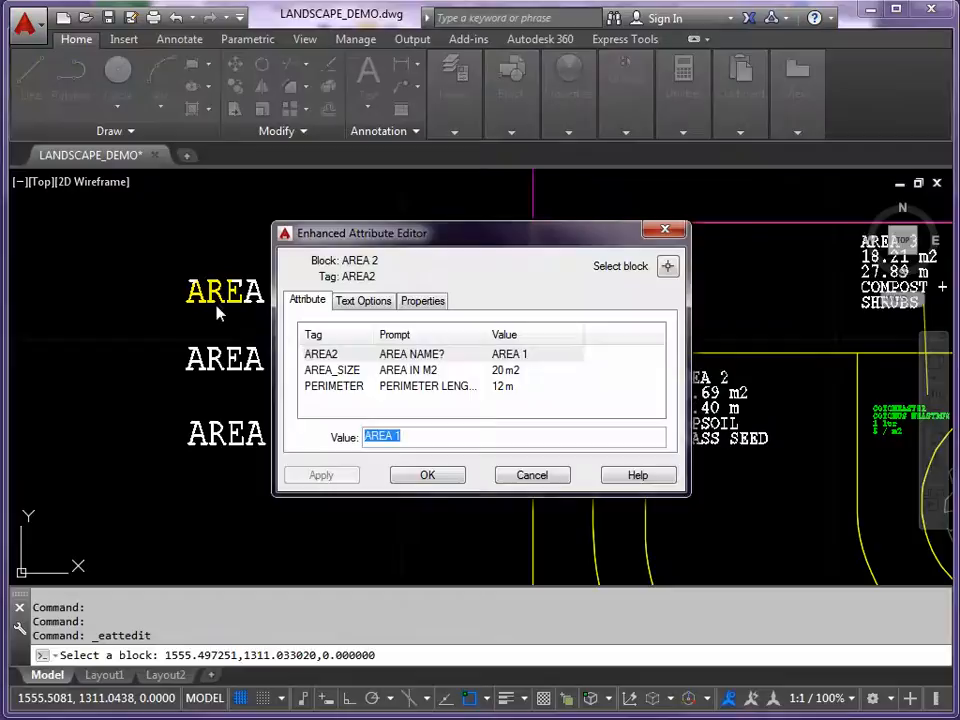
click(505, 370)
click(507, 354)
click(534, 476)
double_click(213, 439)
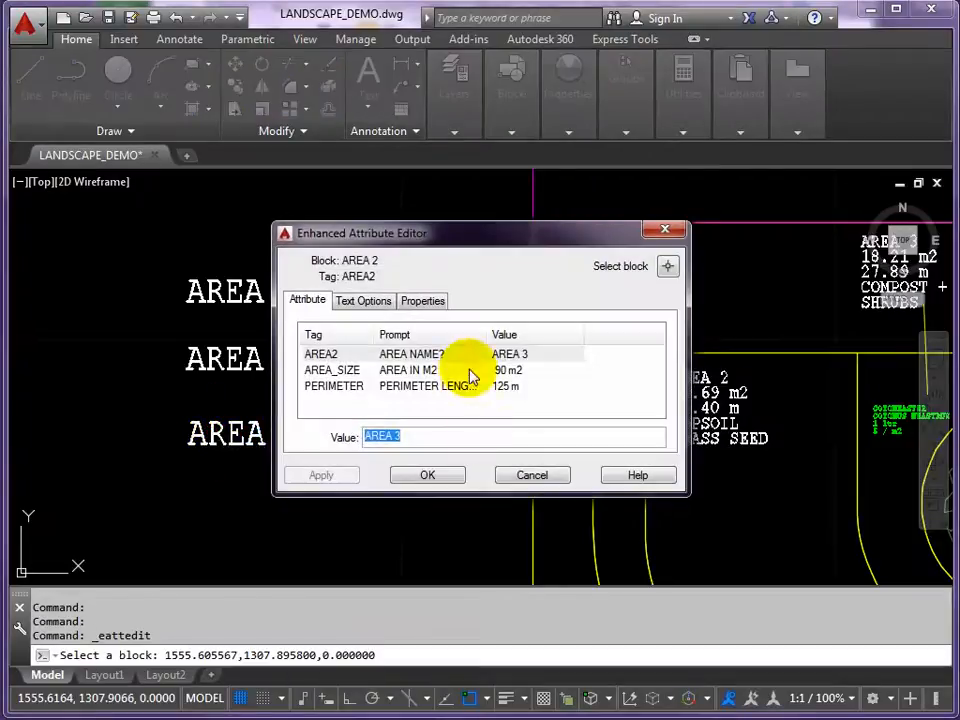
click(535, 476)
scroll(491, 460, down, 3)
scroll(354, 370, down, 2)
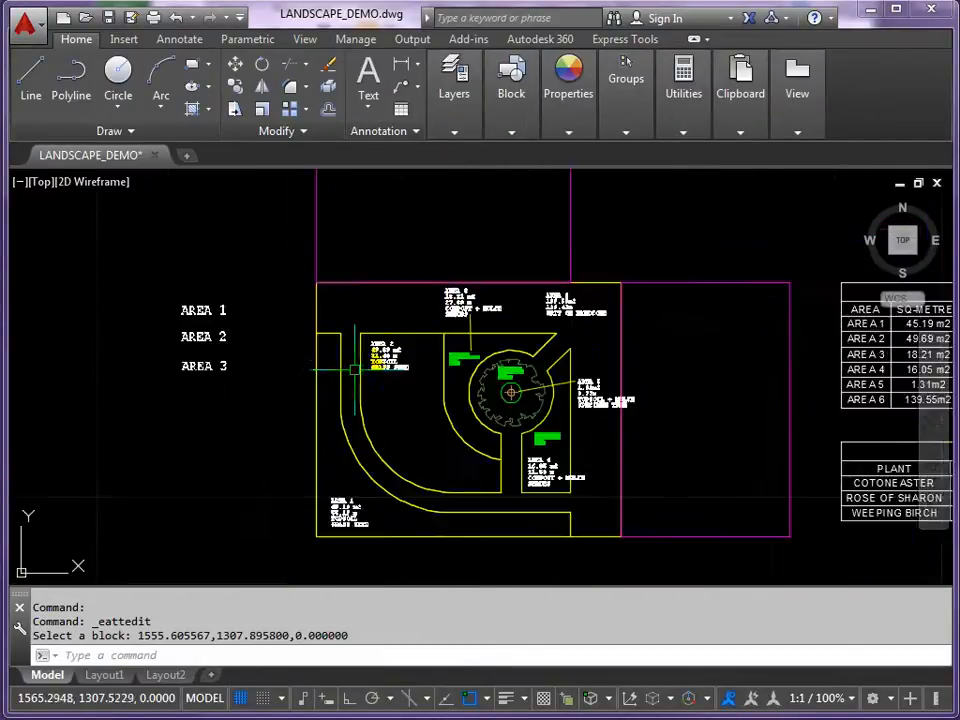
text(R4)
key(Return)
key(Escape)
key(Escape)
- Erase all six original multi-line area labels from the landscape plan
text(E)
key(Return)
click(333, 508)
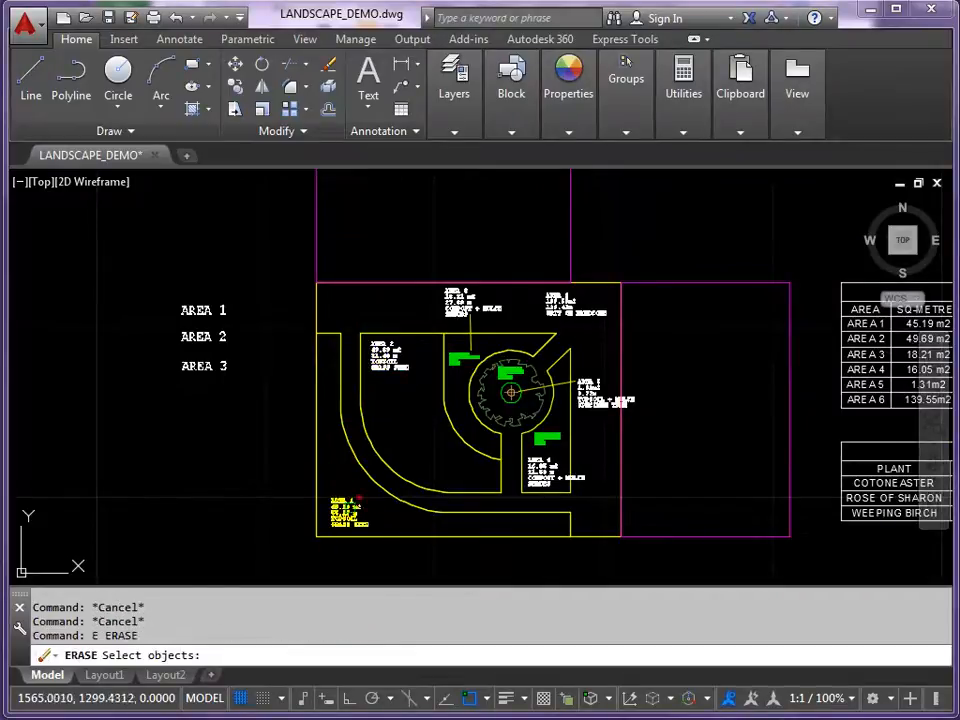
key(Return)
key(Return)
click(383, 350)
key(Return)
key(Return)
click(474, 311)
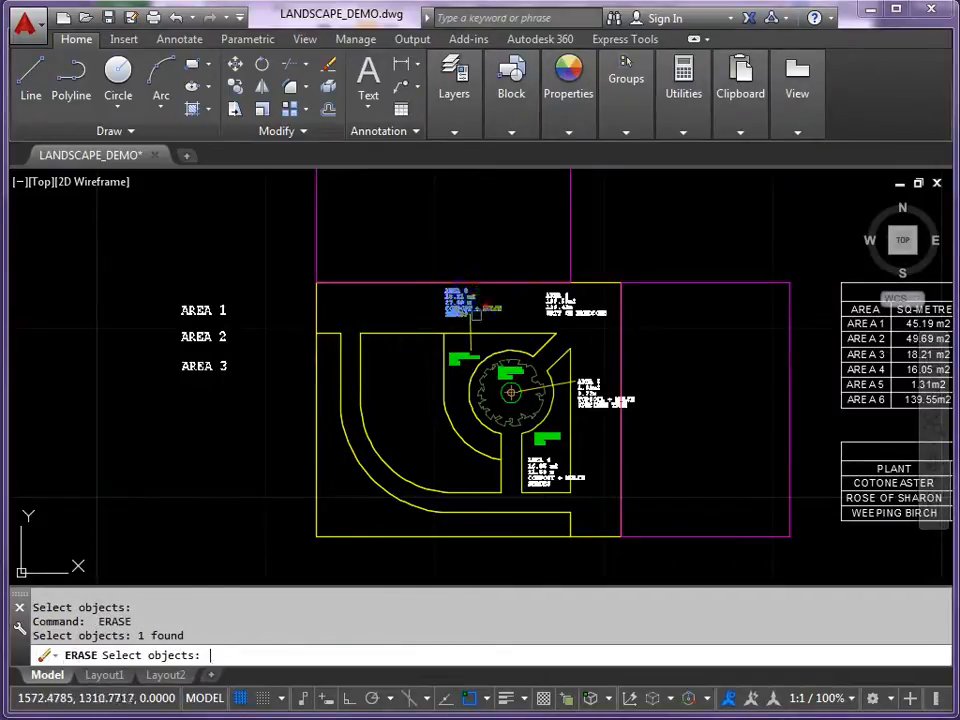
key(Return)
key(Return)
key(Return)
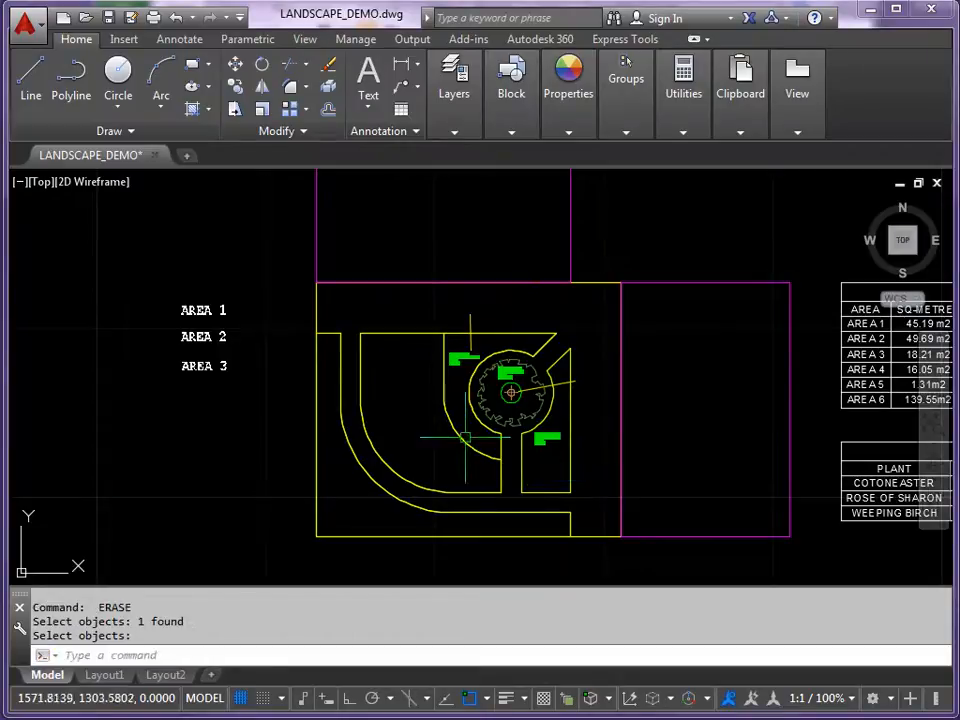
- Move the new AREA 1 label into the lower-left corner of the plan, below the curved path
text(m)
key(Return)
click(185, 313)
key(Return)
click(66, 418)
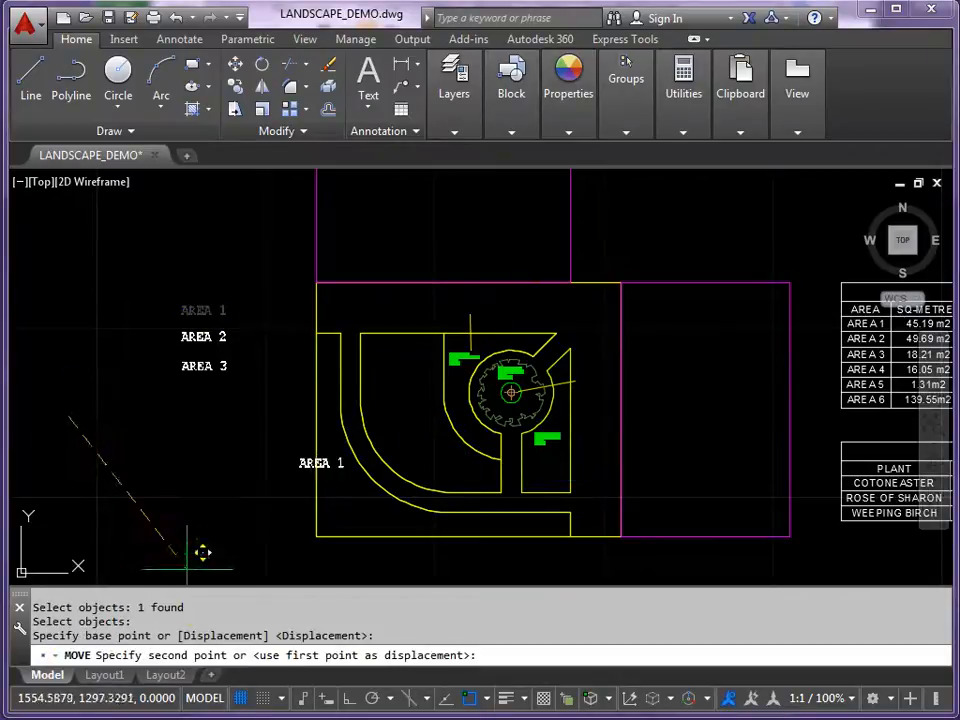
middle_drag(237, 506, 218, 413)
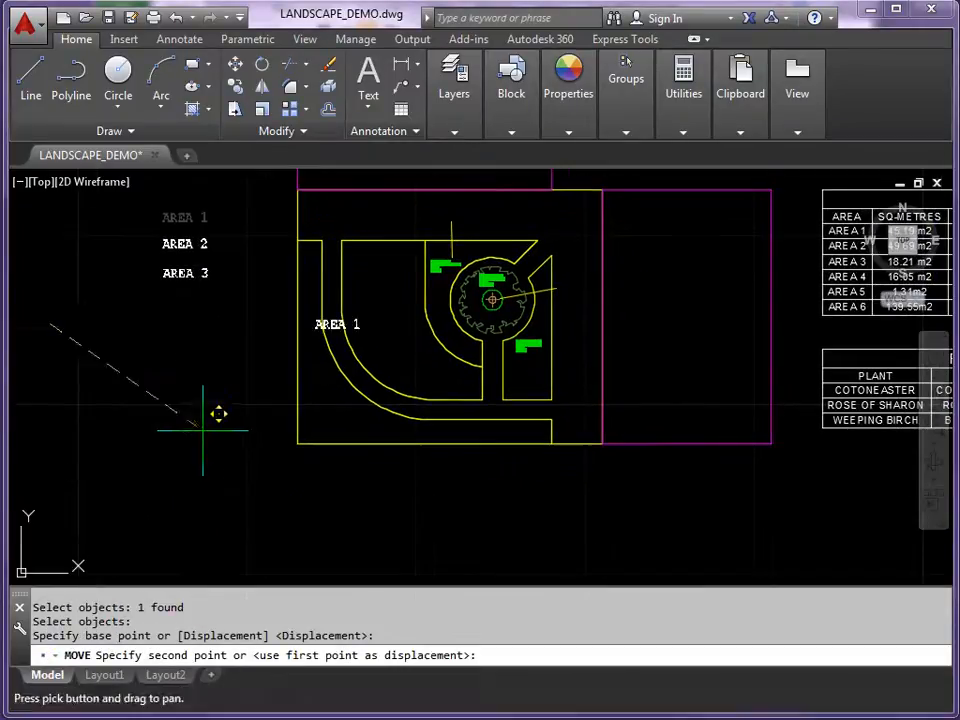
click(217, 518)
- Move the new AREA 2 label into the upper-left corner of the large curved bed
key(Return)
click(184, 244)
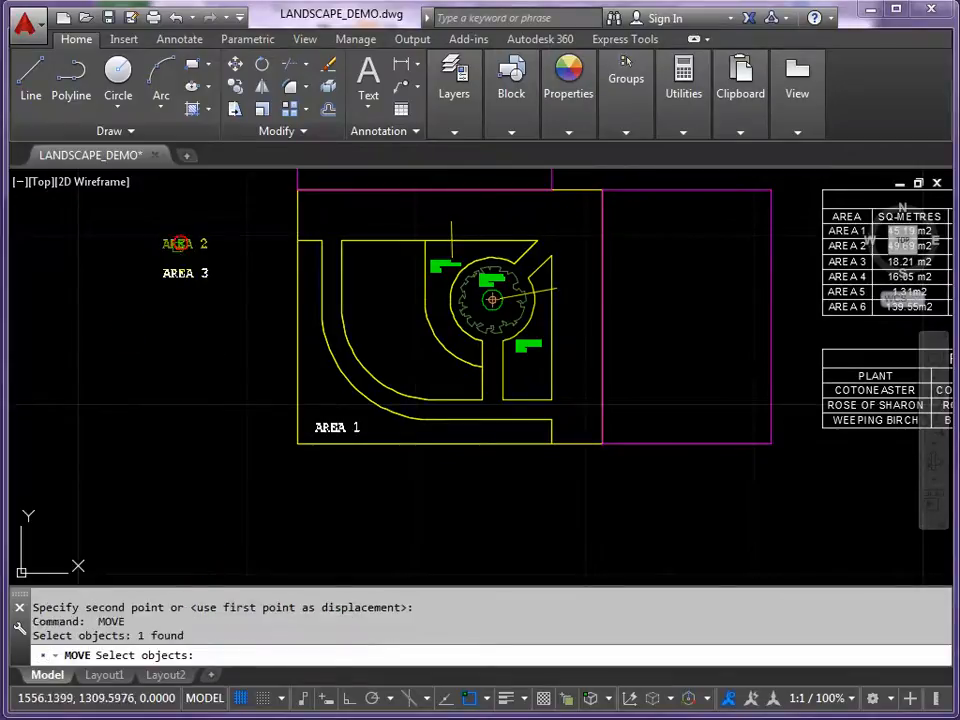
key(Return)
click(100, 370)
click(302, 365)
- Move the new AREA 3 label into the bottom of the narrow bed on the plan's right side
key(Return)
click(170, 272)
key(Return)
click(111, 293)
scroll(470, 403, up, 4)
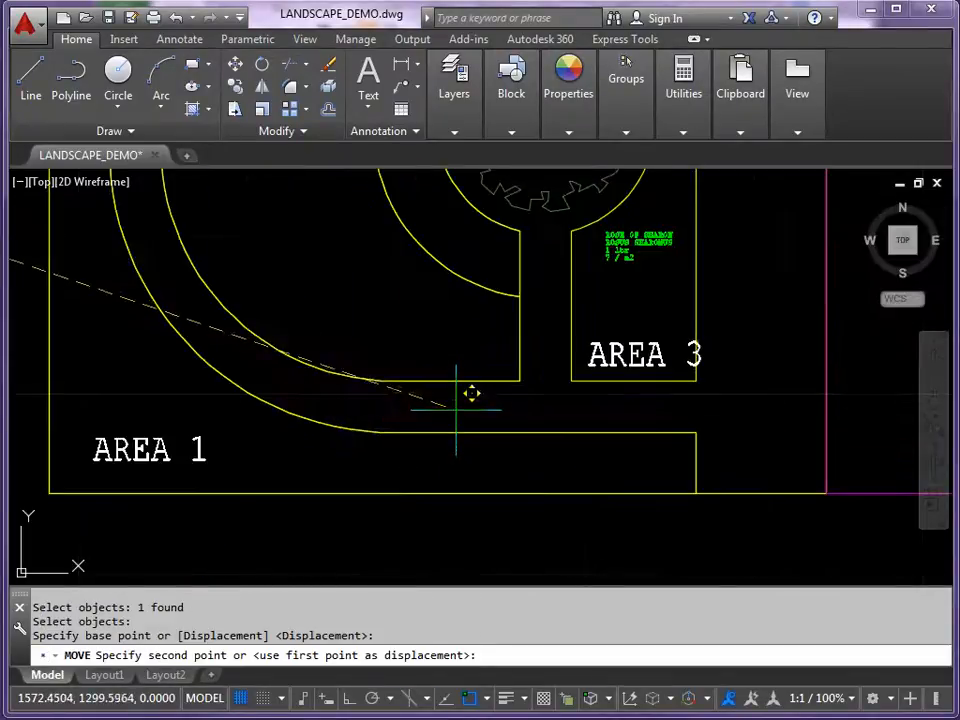
click(456, 392)
scroll(430, 453, down, 5)
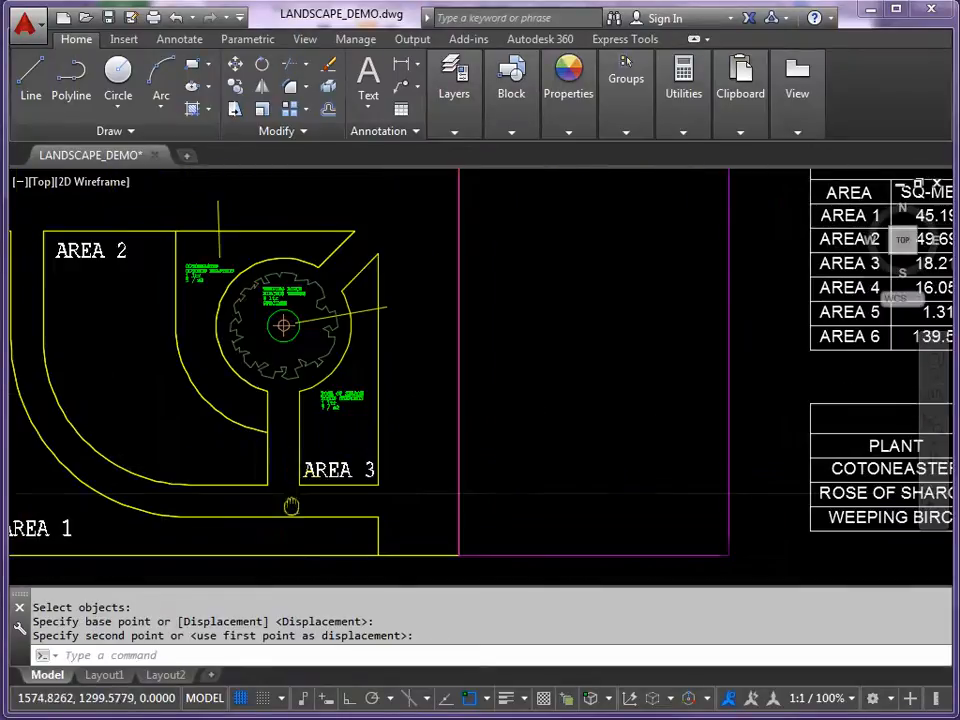
key(Escape)
key(Escape)
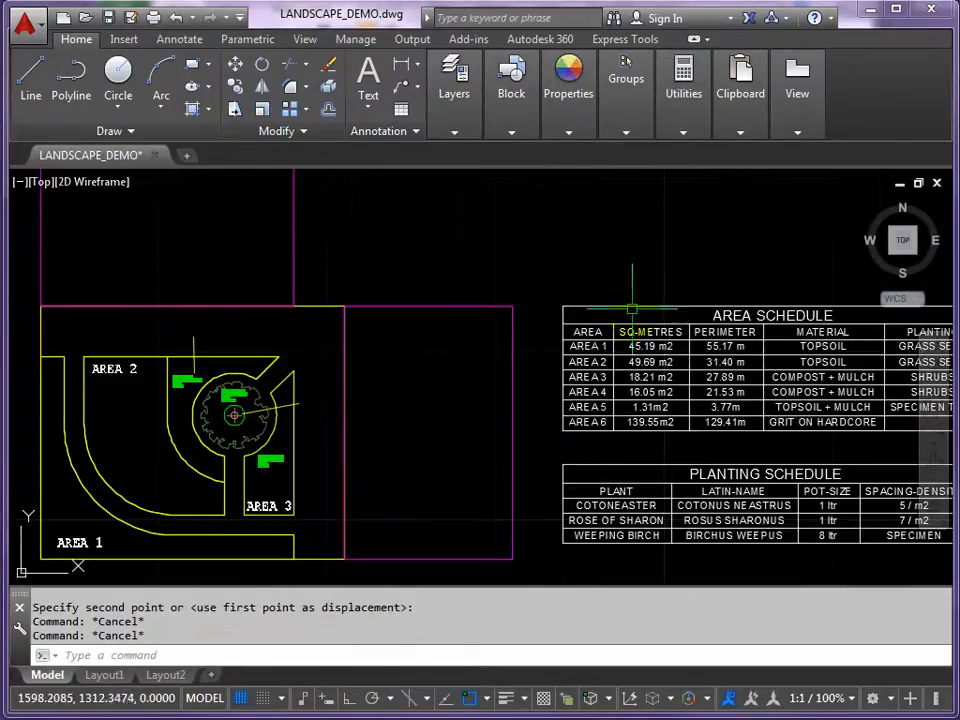
- Delete the AREA SCHEDULE and PLANTING SCHEDULE tables beside the plan
drag(631, 303, 615, 306)
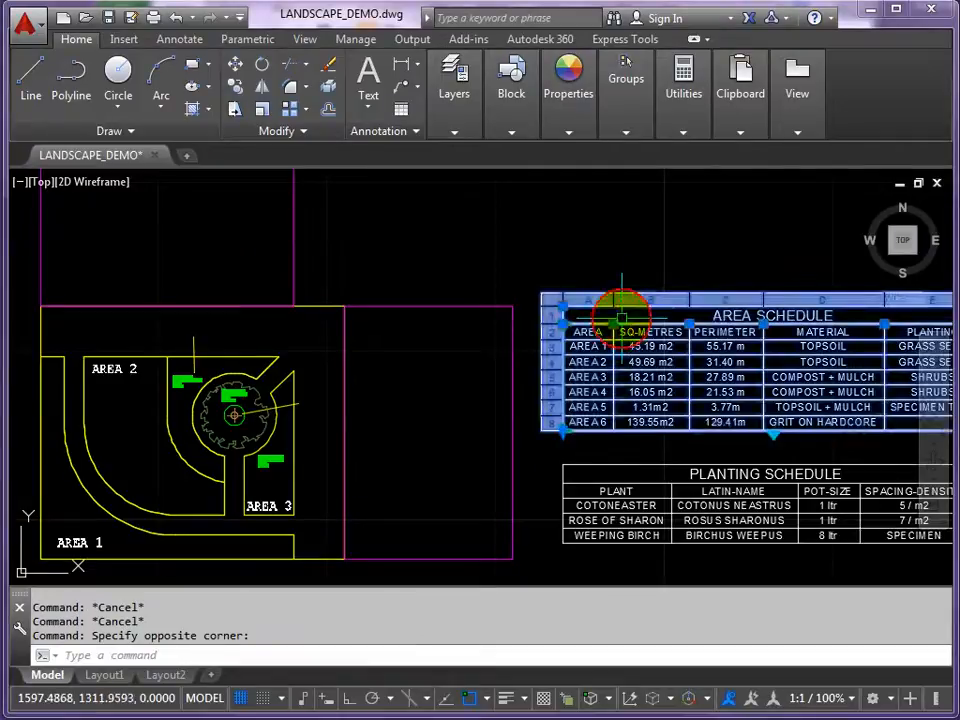
key(Delete)
drag(619, 456, 618, 462)
key(Delete)
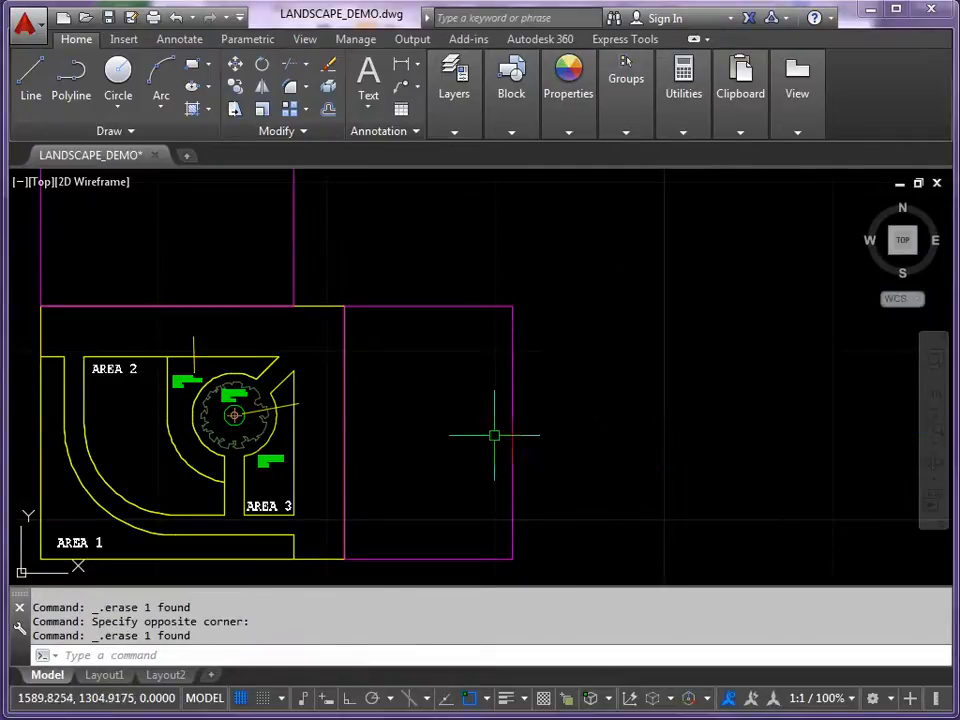
scroll(294, 379, up, 5)
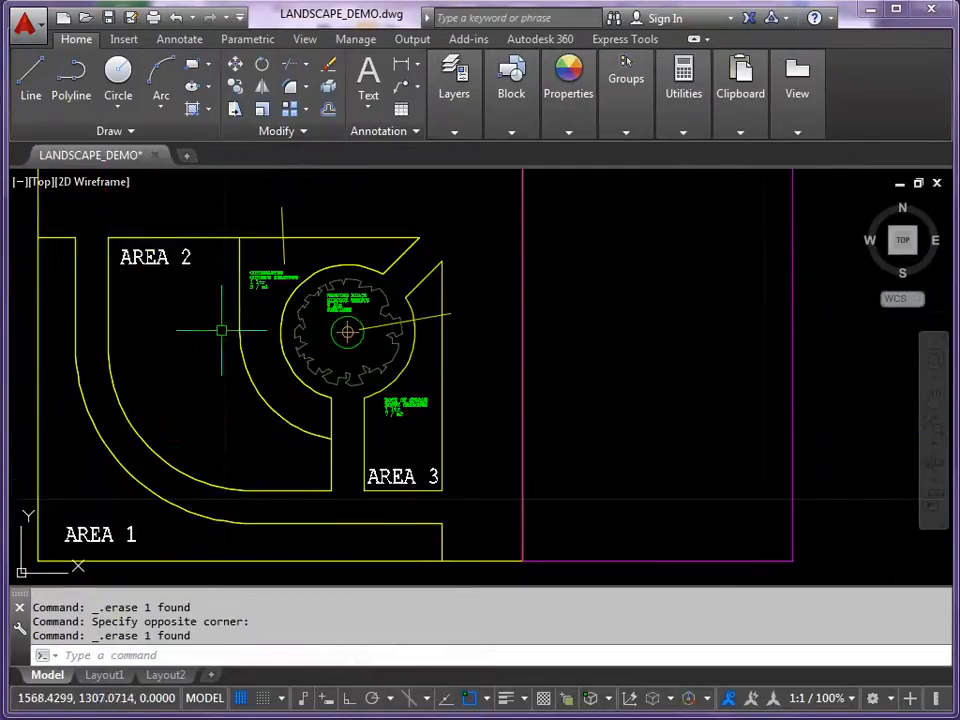
middle_drag(253, 343, 290, 322)
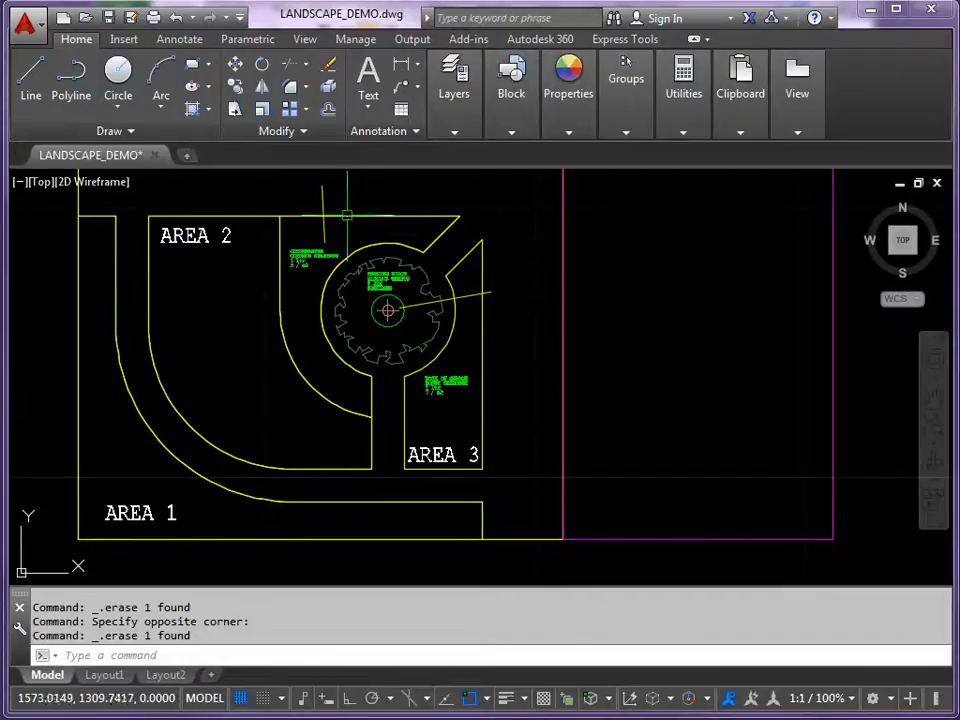
click(418, 45)
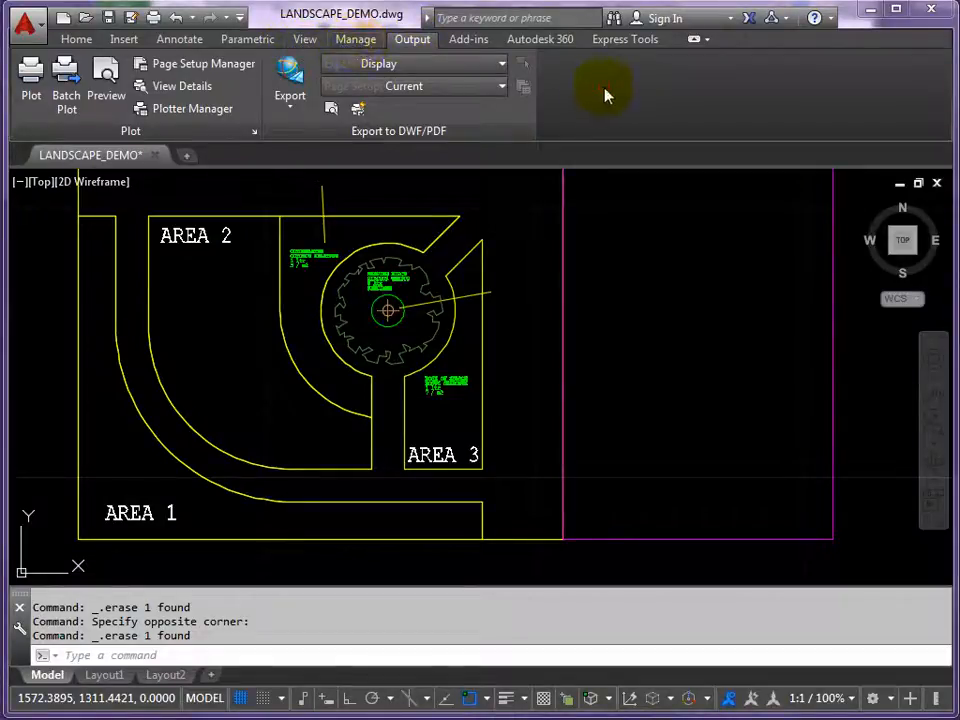
click(84, 41)
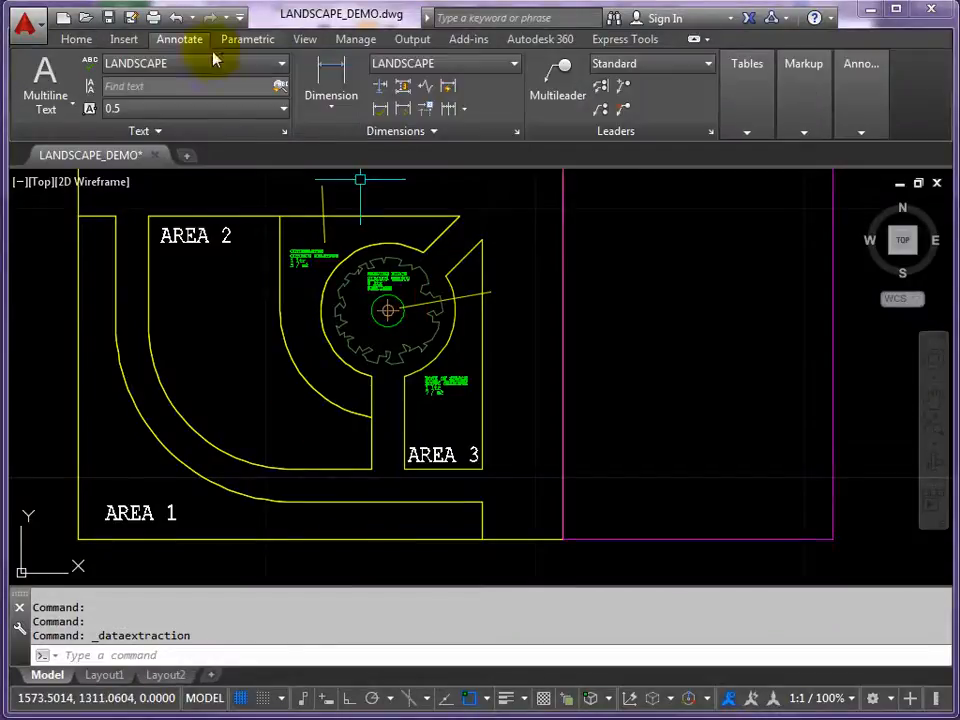
click(75, 42)
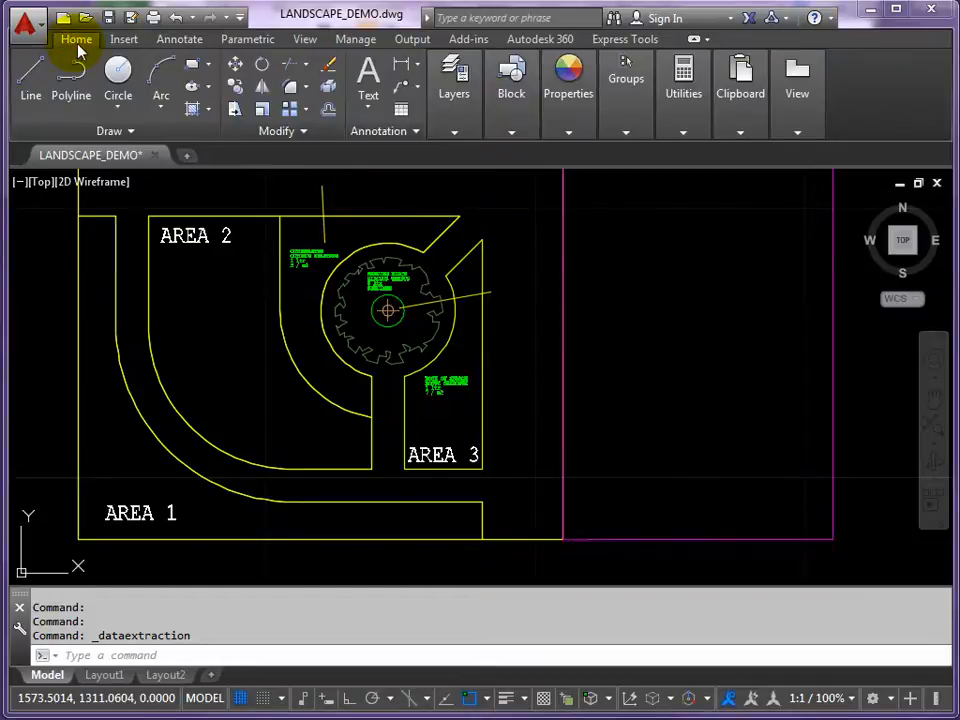
- Start a new data extraction and save it as AREAS2 in the Attributed Blocks folder on the desktop
click(181, 42)
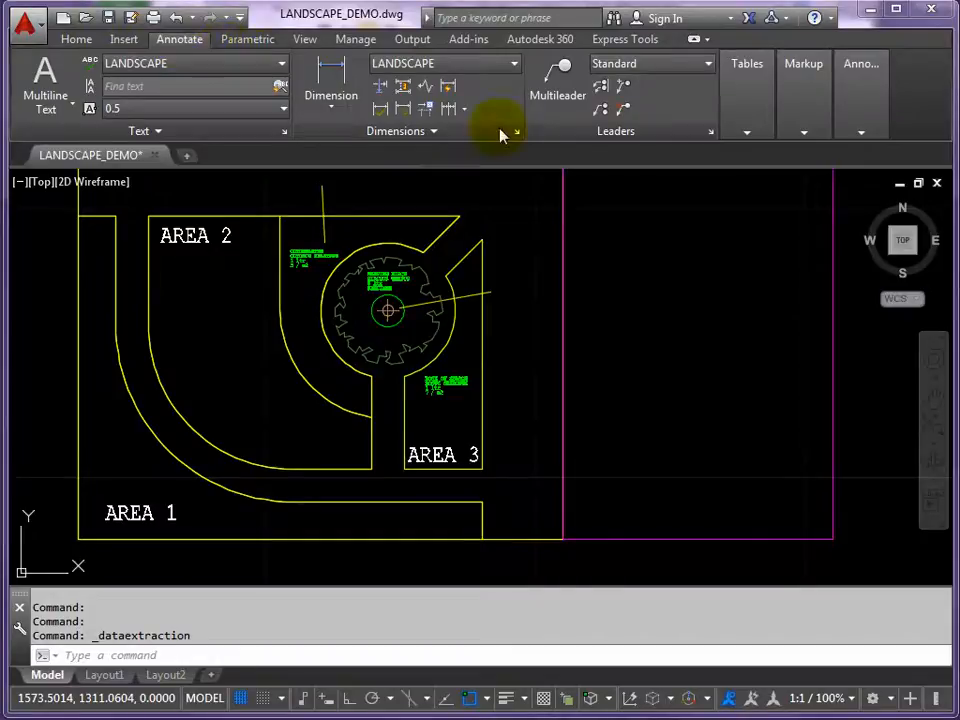
click(746, 130)
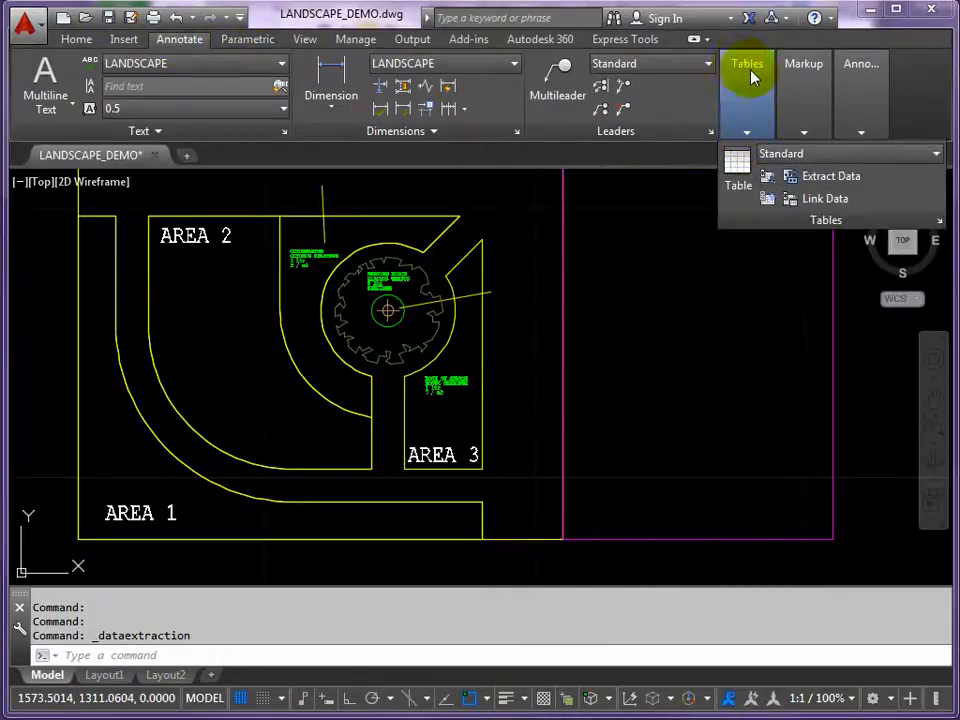
click(832, 183)
drag(552, 160, 530, 125)
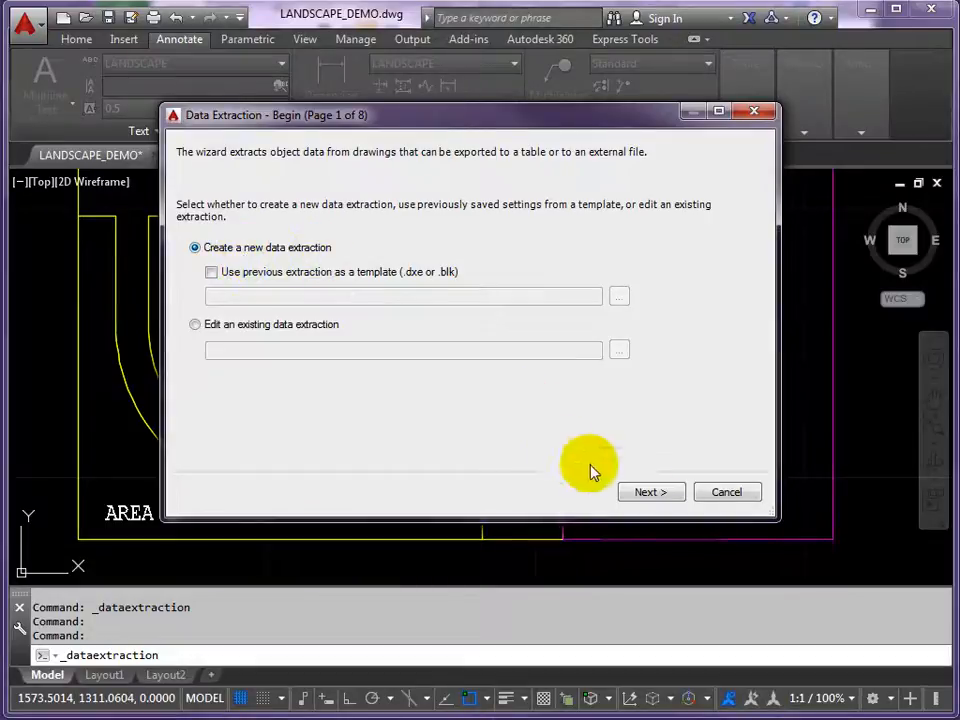
click(658, 493)
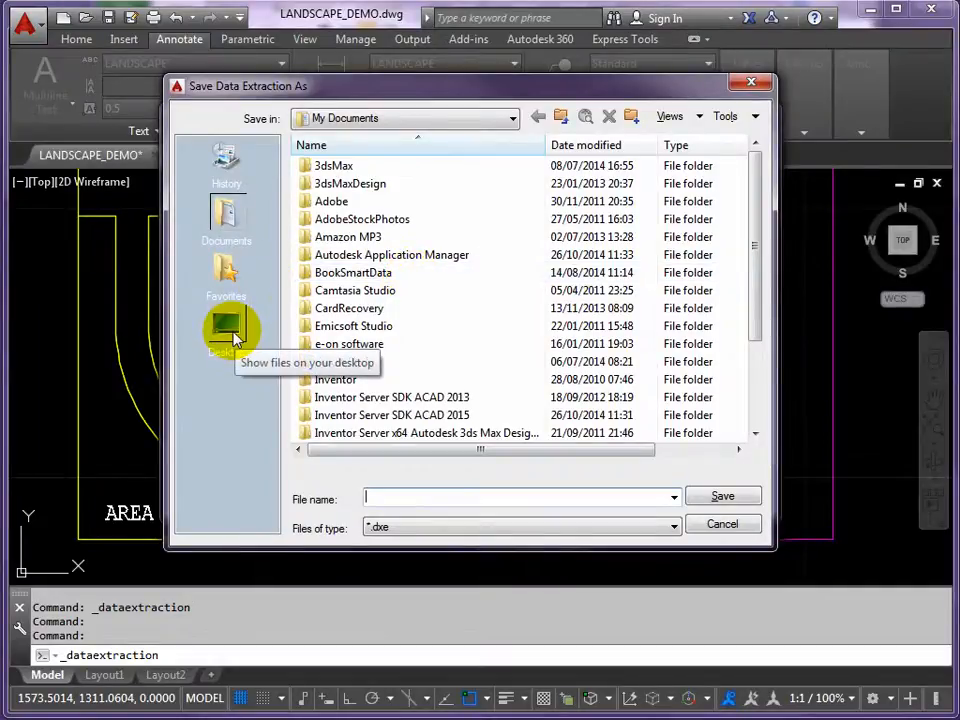
click(233, 336)
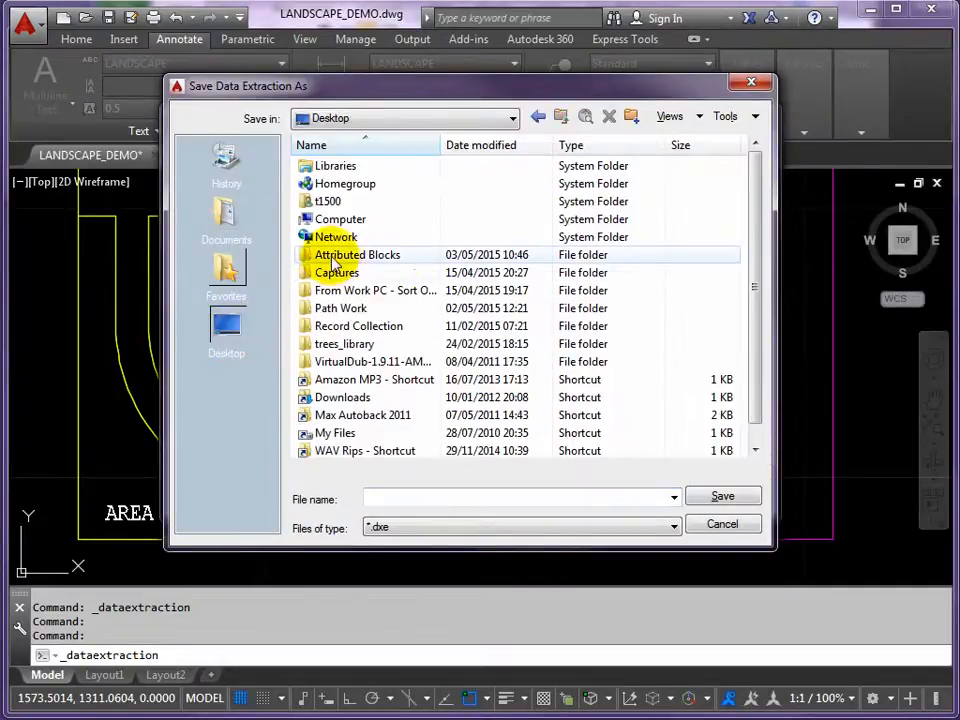
double_click(332, 256)
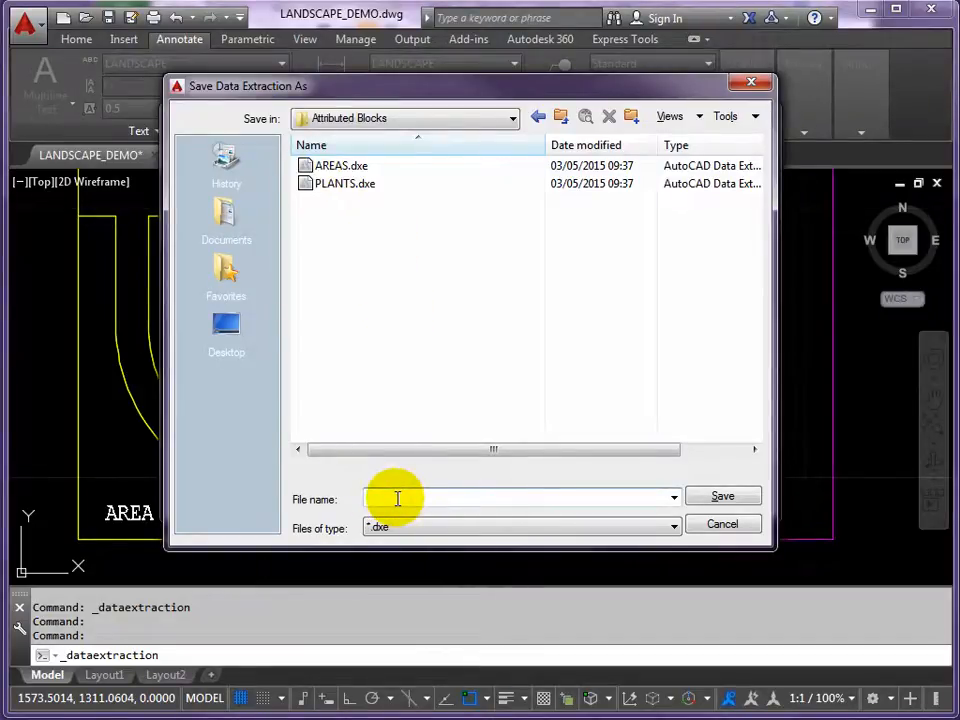
text(AREAS2)
click(729, 497)
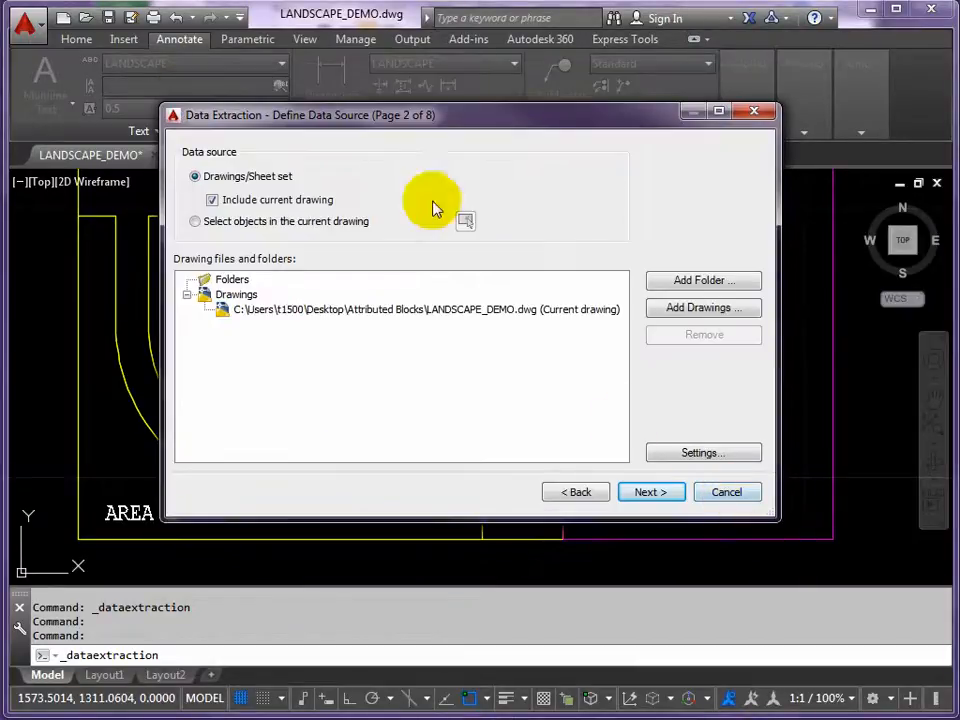
- Exclude xref objects in the extraction settings and accept the current drawing as the data source
drag(440, 124, 400, 129)
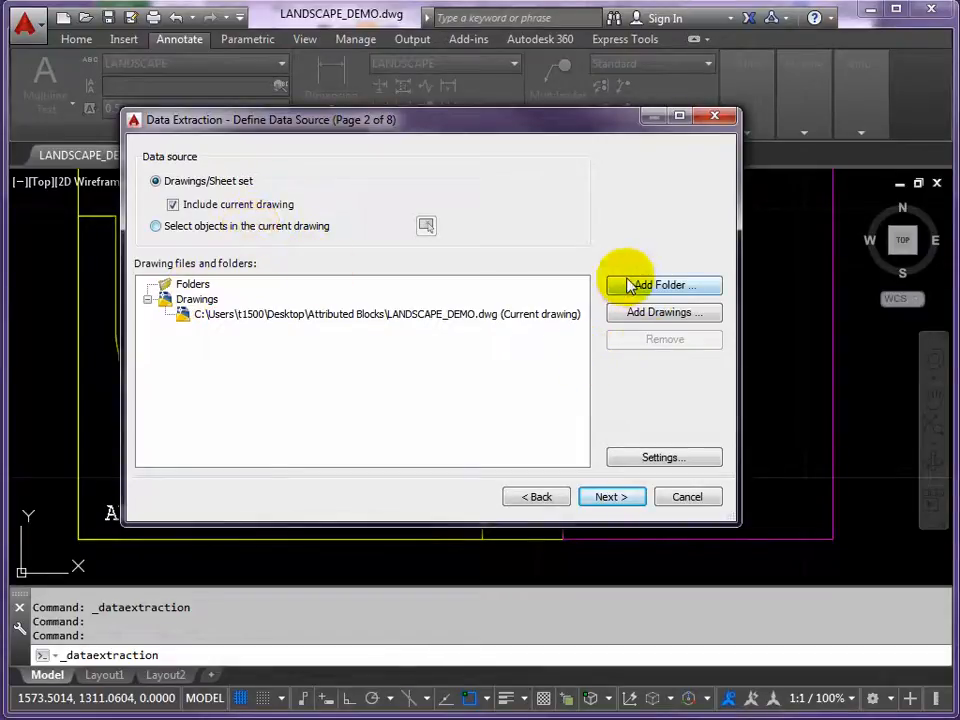
click(666, 458)
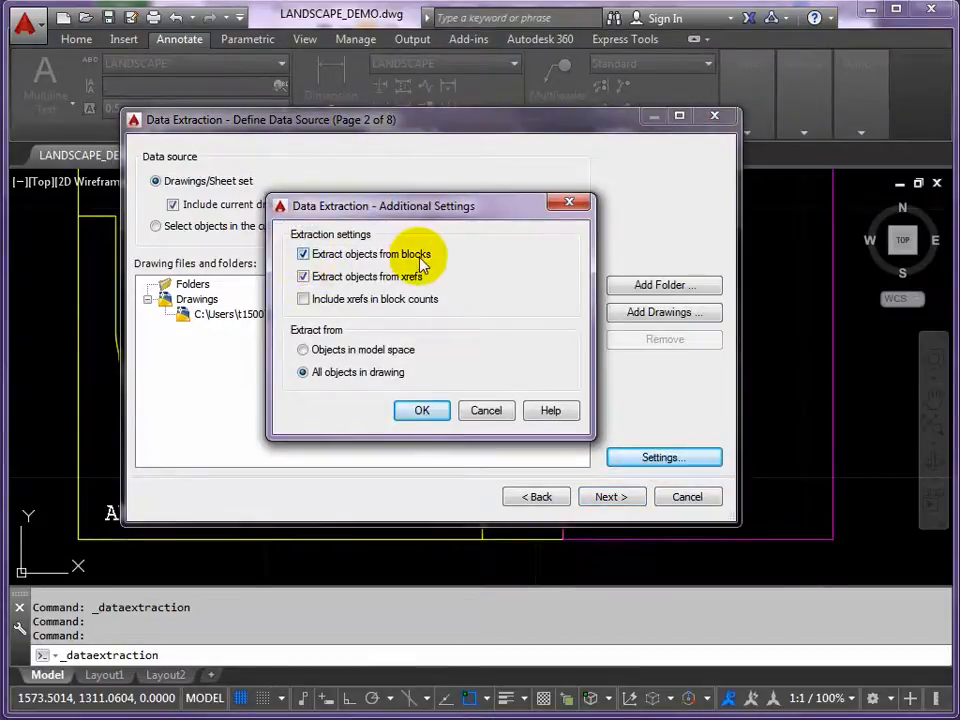
click(303, 277)
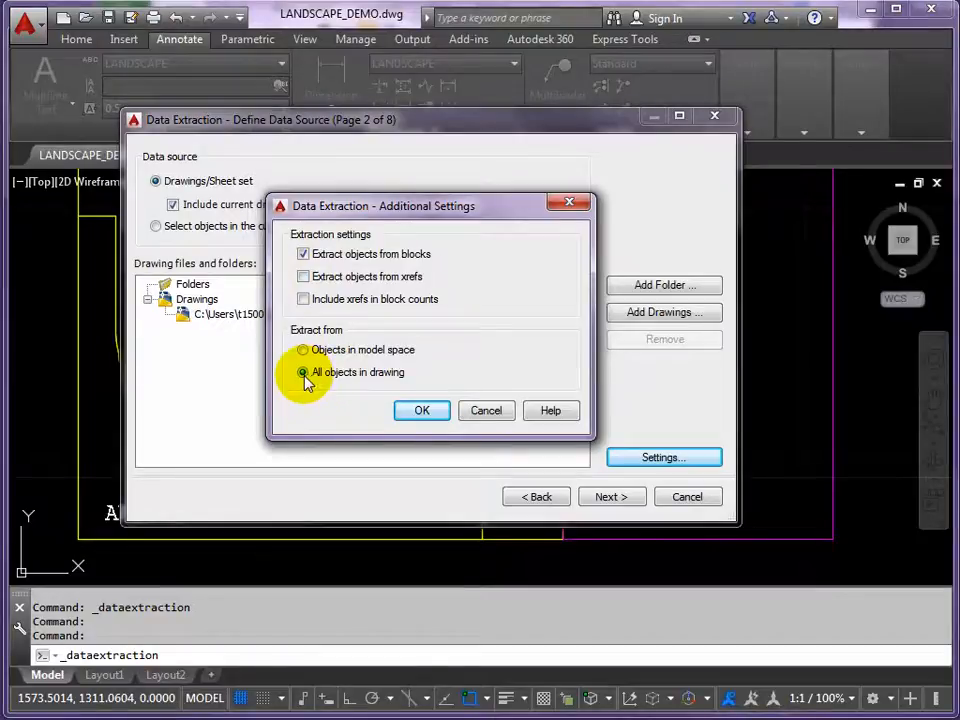
click(423, 411)
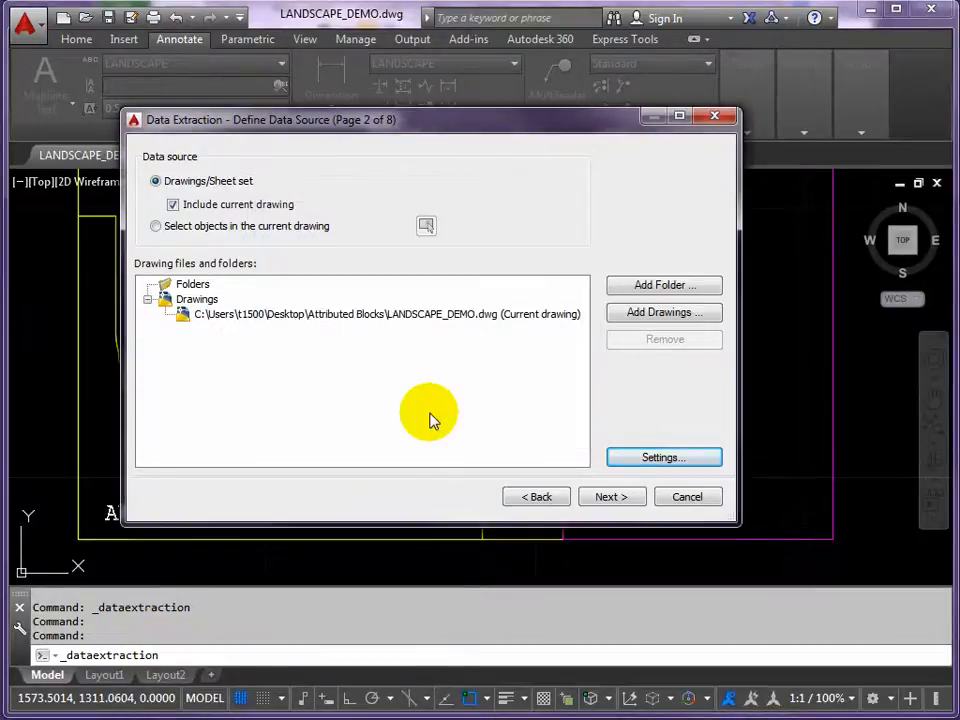
click(612, 497)
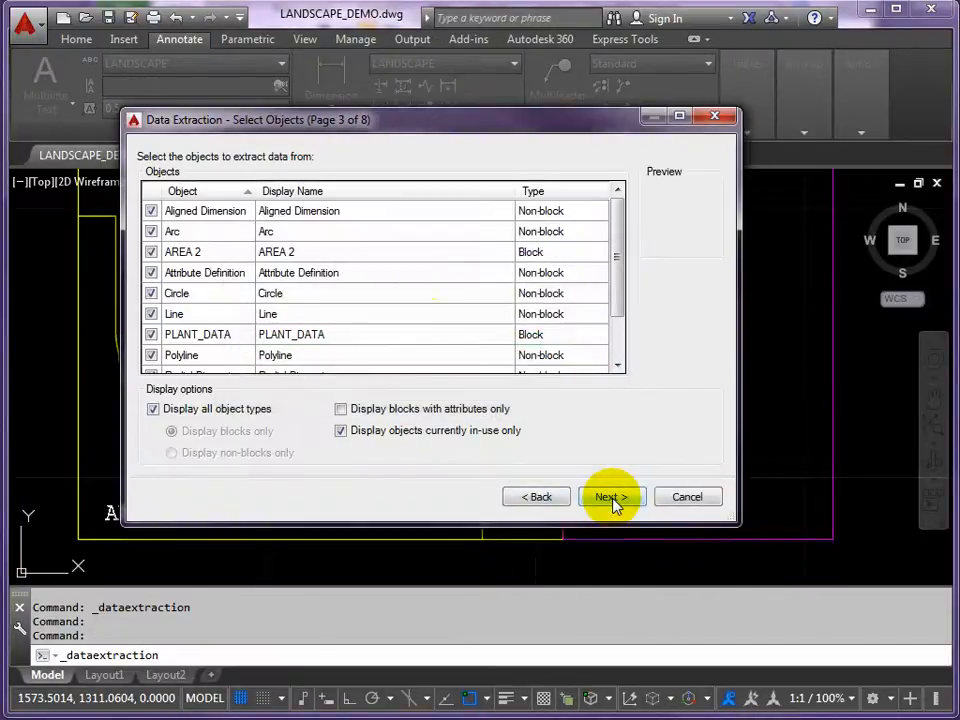
- Restrict the extraction objects to blocks, exclude PLANT_DATA and TREE1, and continue to the property selection with only AREA 2
drag(301, 107, 301, 36)
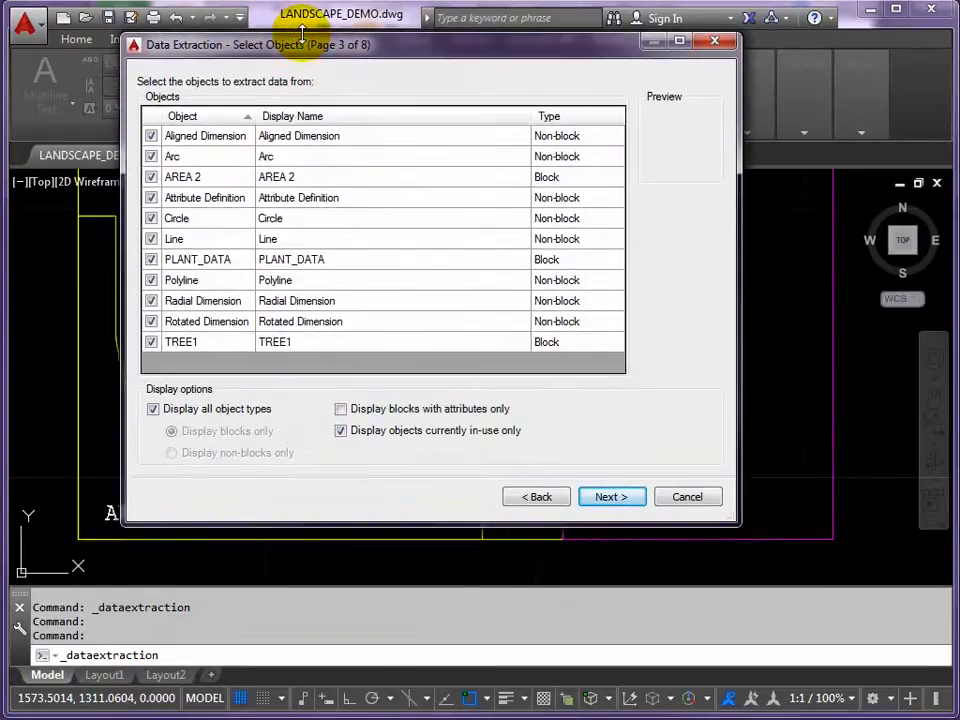
drag(420, 520, 421, 659)
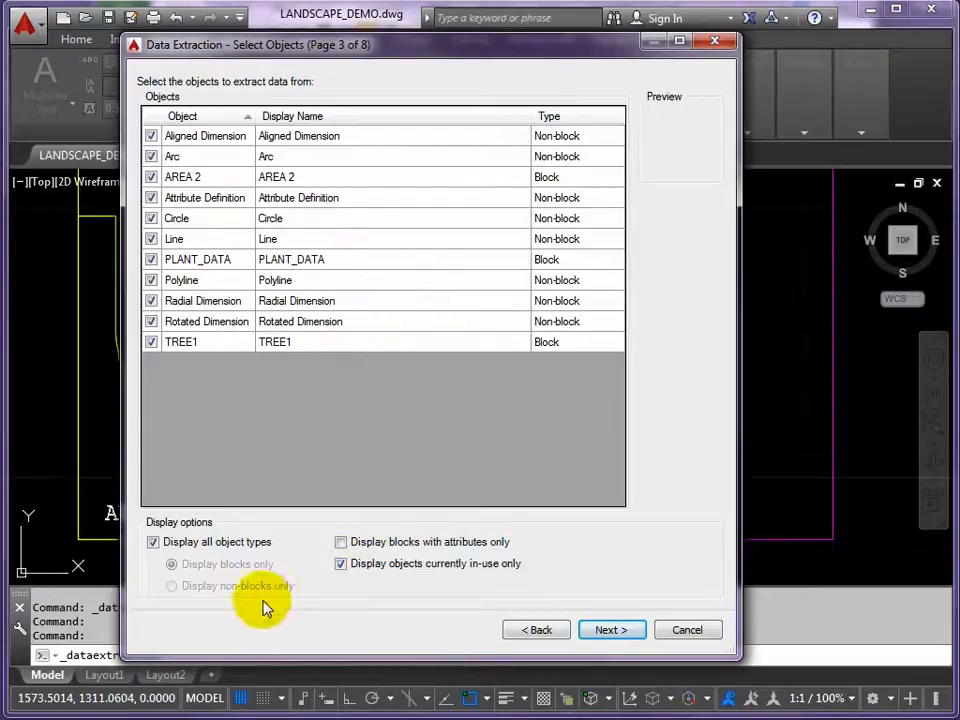
click(153, 543)
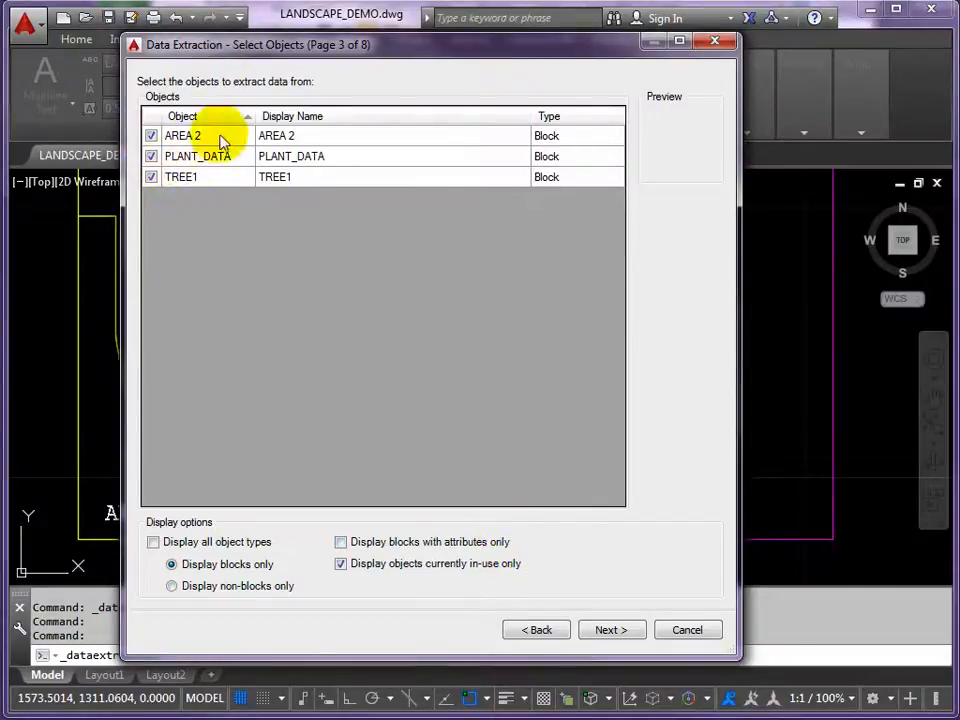
click(151, 157)
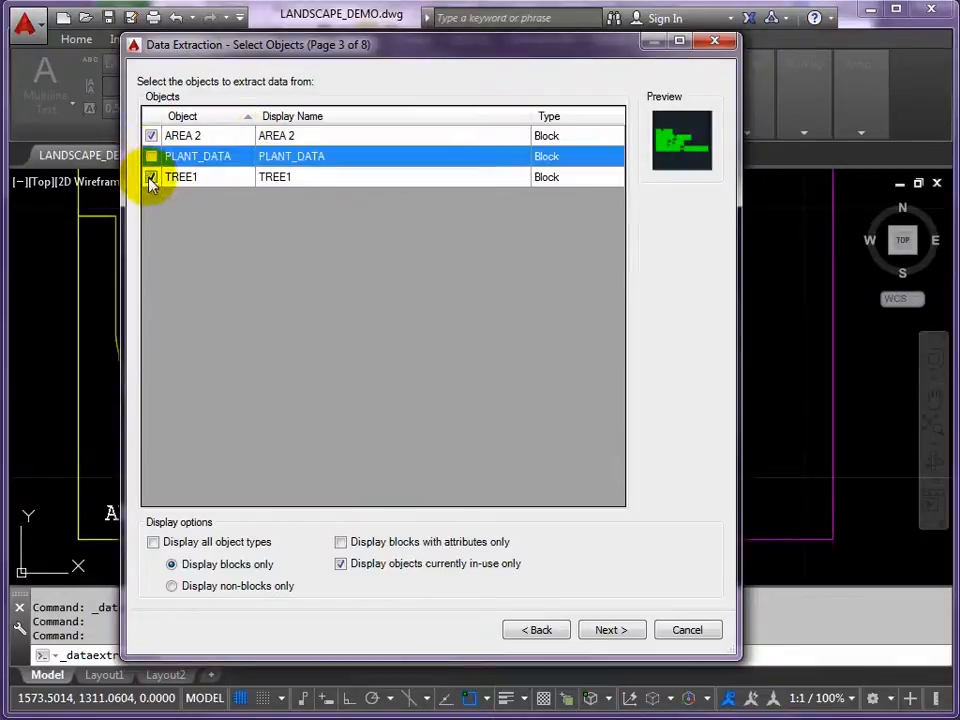
click(151, 177)
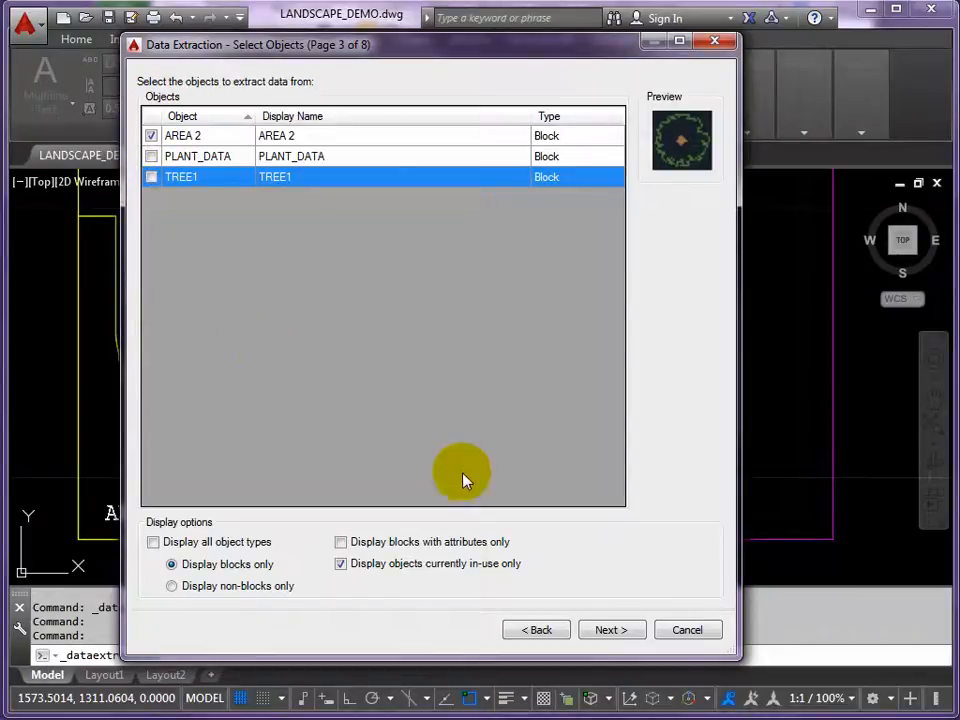
click(616, 632)
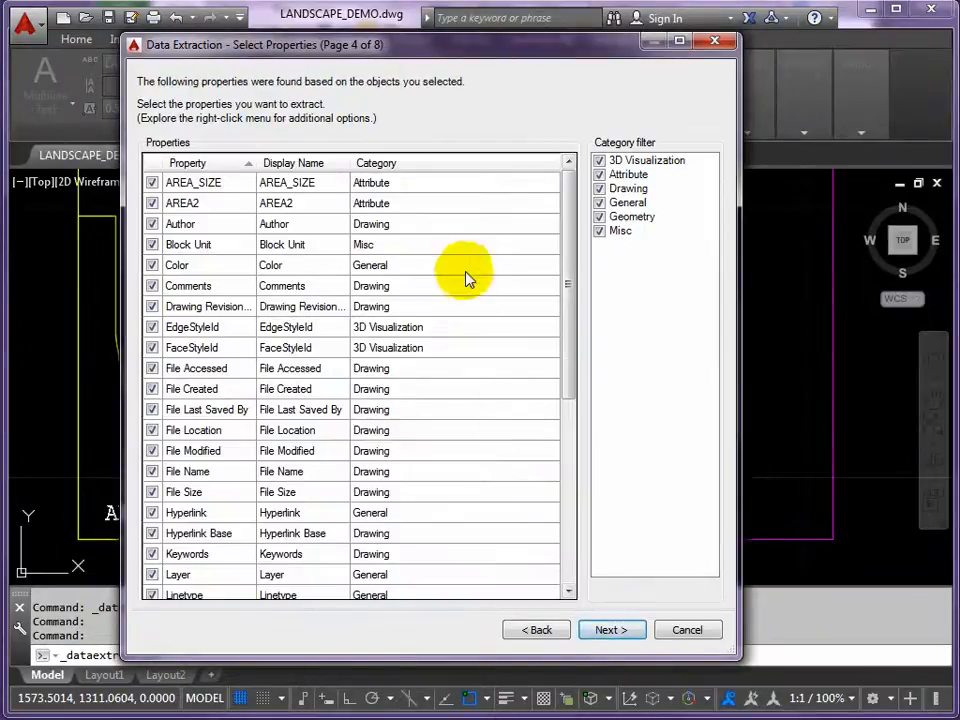
drag(566, 227, 578, 205)
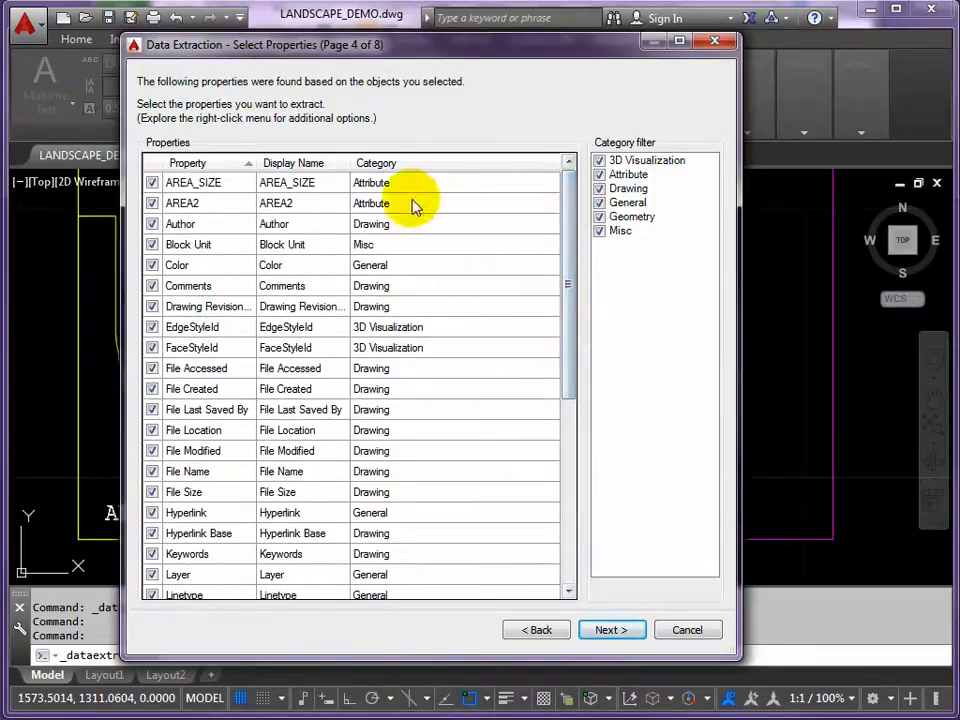
- Filter the extracted properties to the Attribute category only, keeping AREA_SIZE, AREA2 and PERIMETER, and continue to the data refinement
click(599, 160)
click(599, 188)
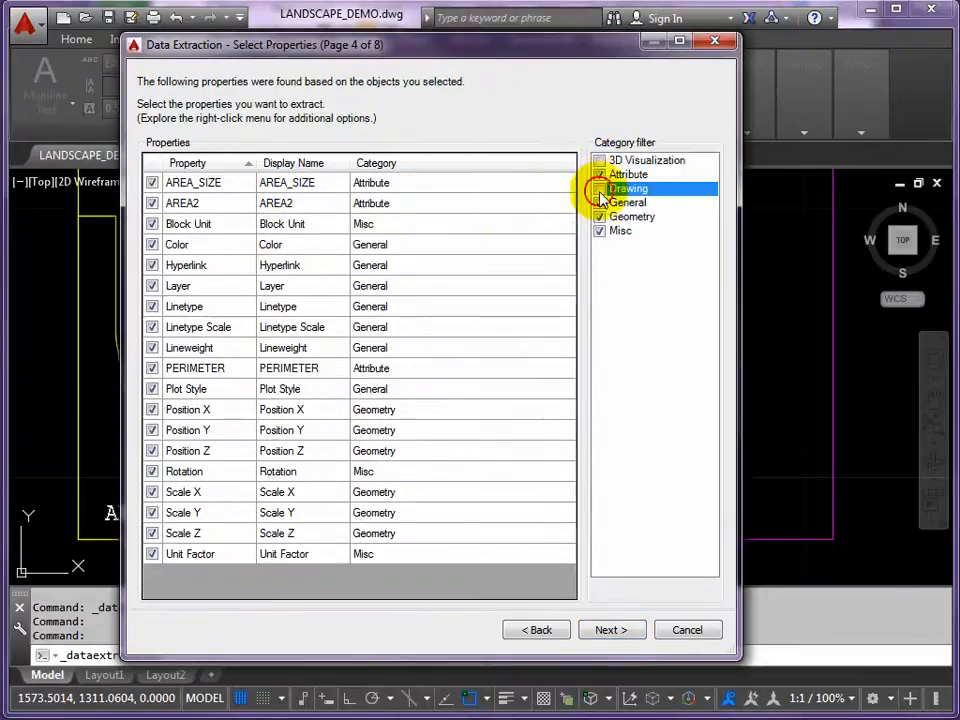
click(599, 202)
click(599, 216)
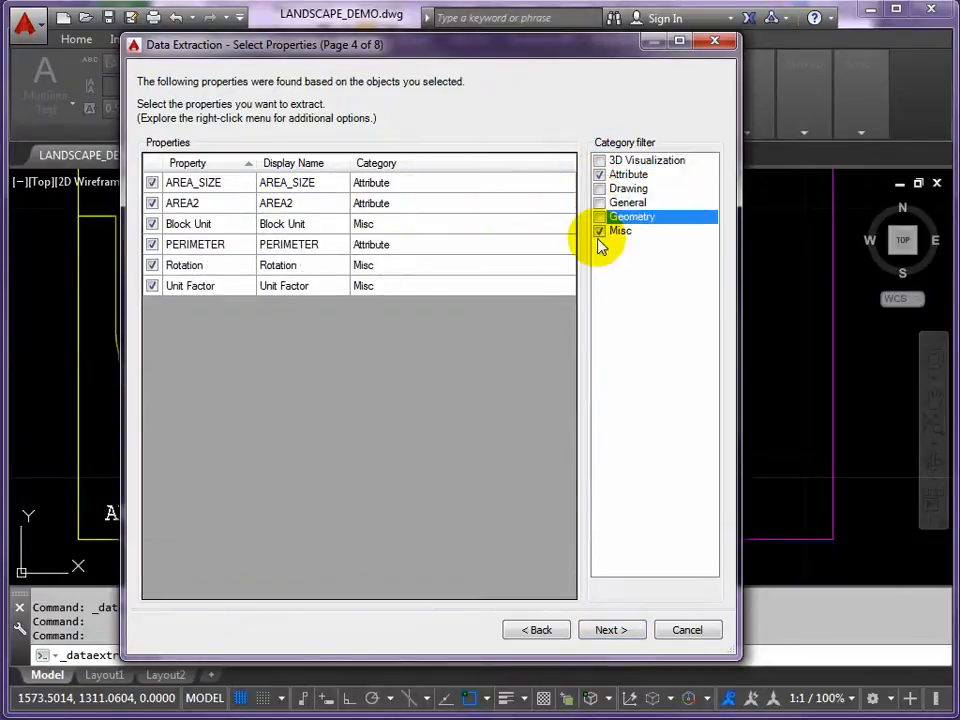
click(599, 231)
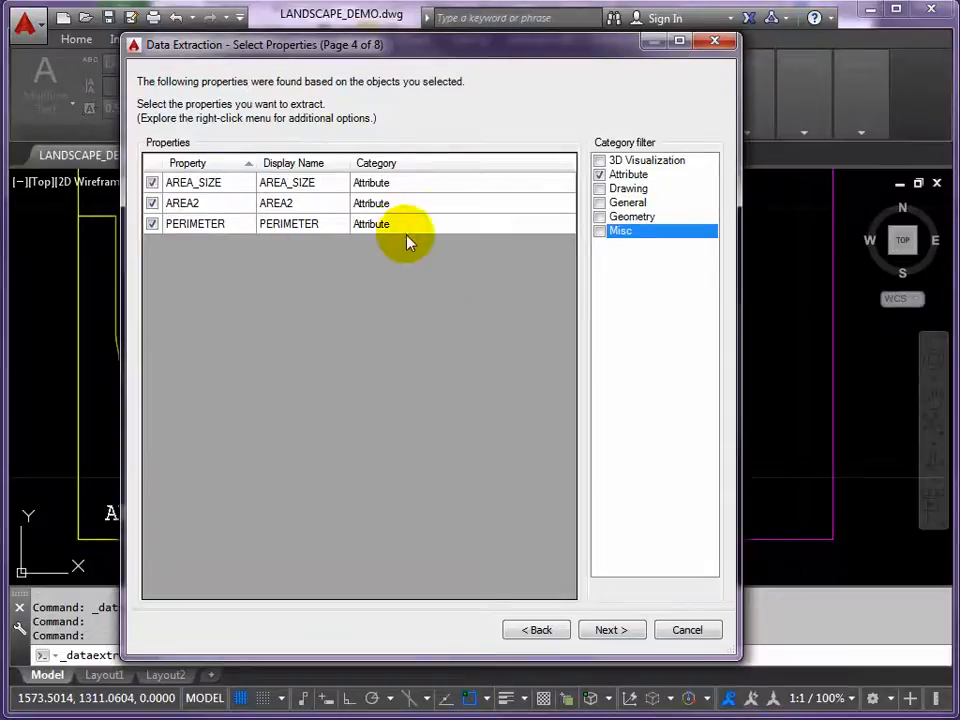
click(612, 630)
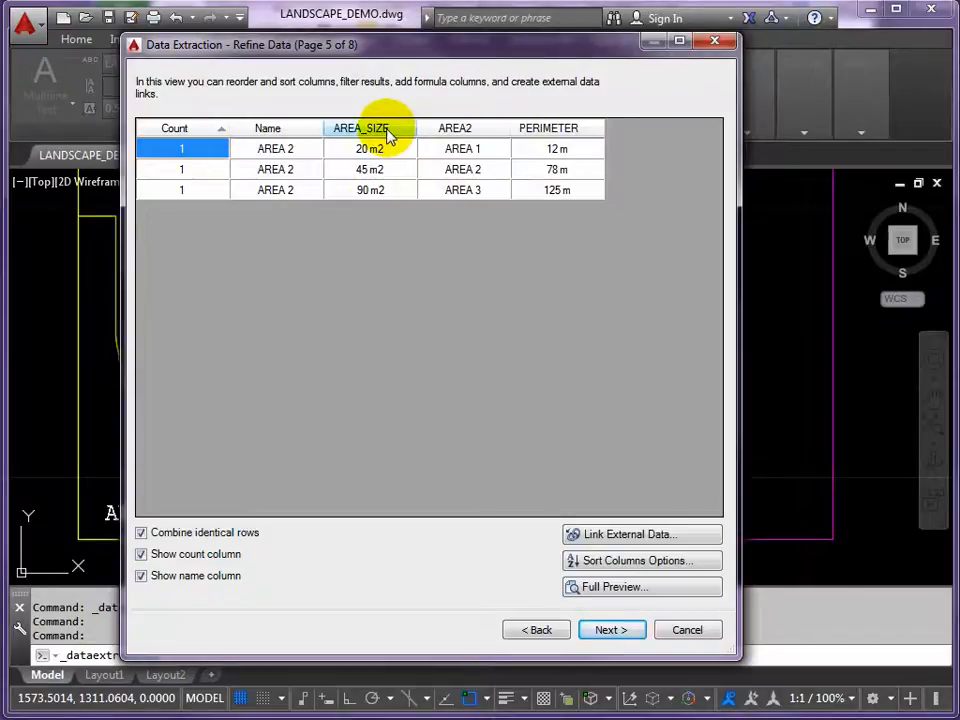
- Hide the count and name columns and move the AREA2 column ahead of AREA_SIZE
click(142, 555)
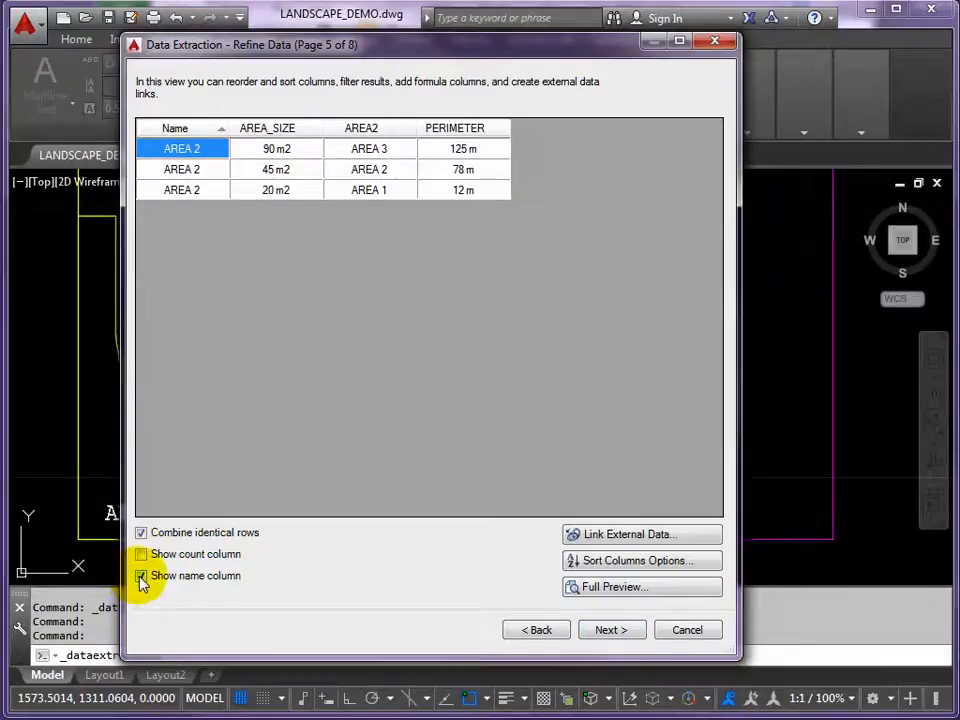
click(141, 578)
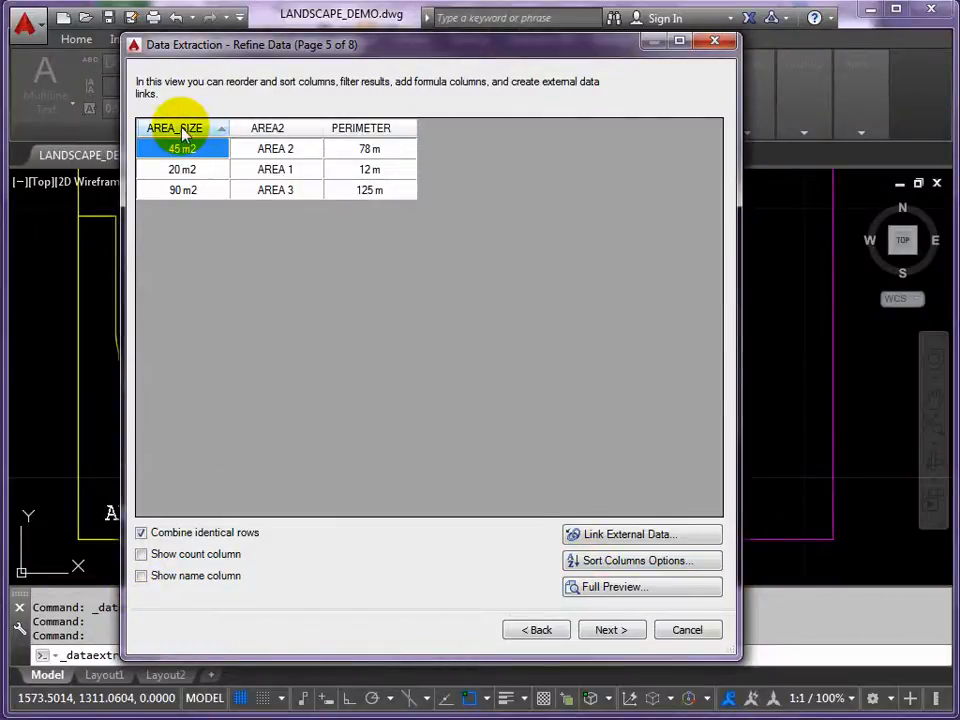
drag(288, 133, 182, 133)
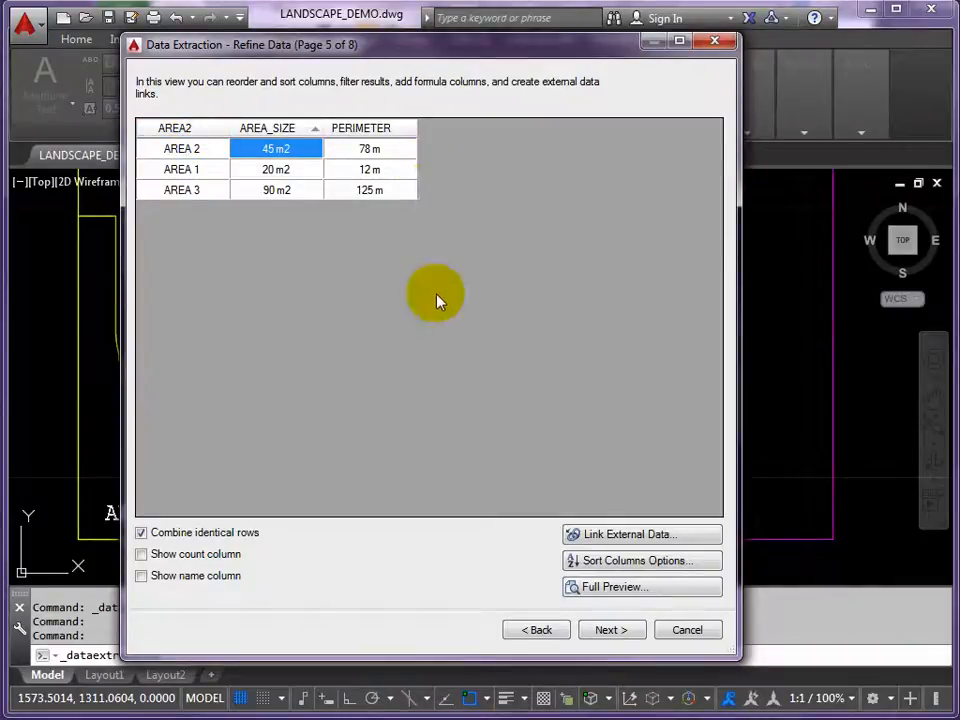
mouse_move(190, 129)
mouse_down()
mouse_move(296, 134)
mouse_move(181, 131)
mouse_up()
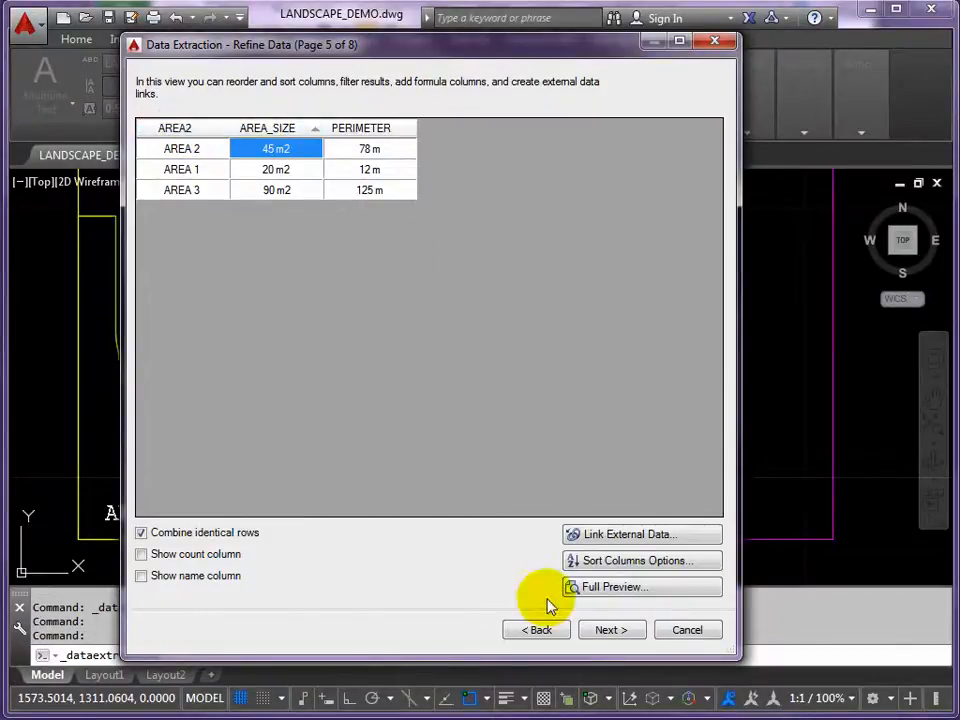
- Check the full preview of the extracted data, close it and continue to the output options
click(620, 589)
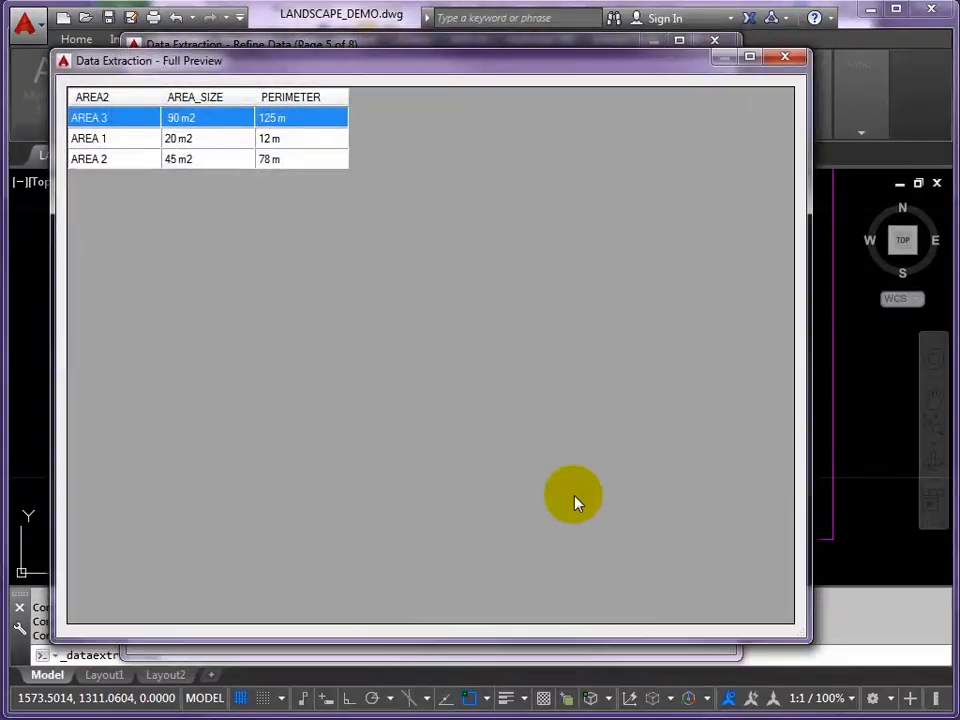
click(788, 60)
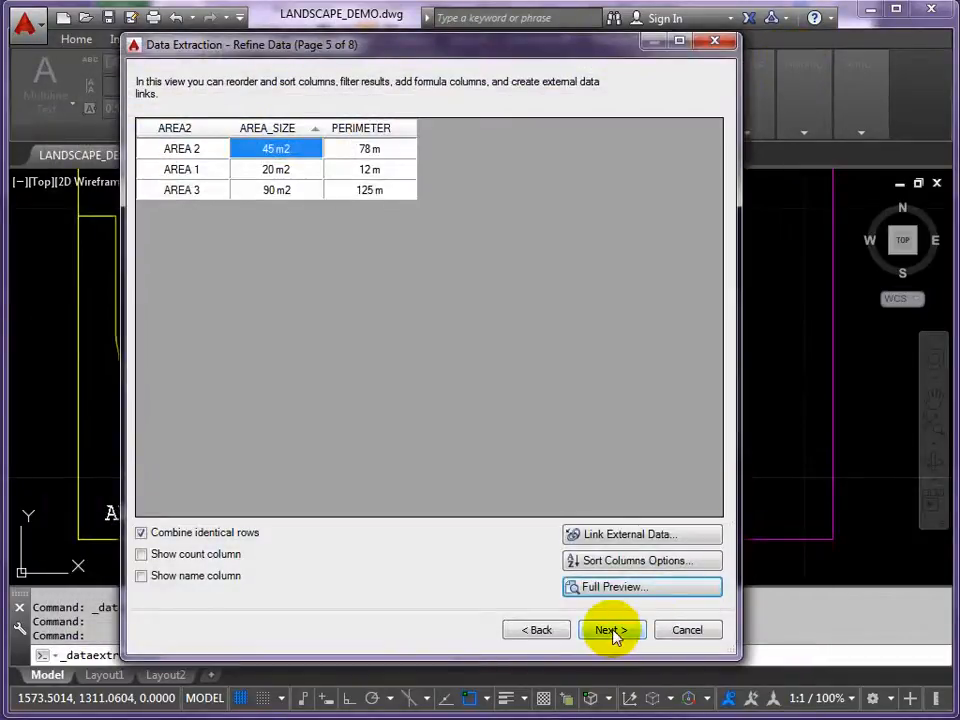
click(611, 630)
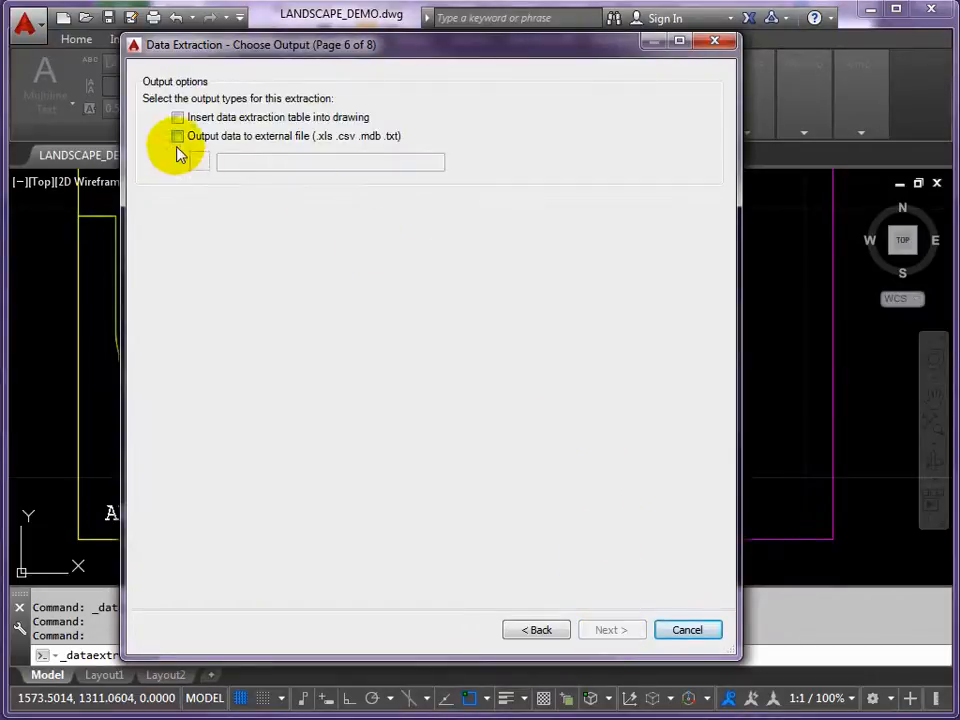
- Set the extraction to both insert a table into the drawing and output the data to an external file
click(178, 118)
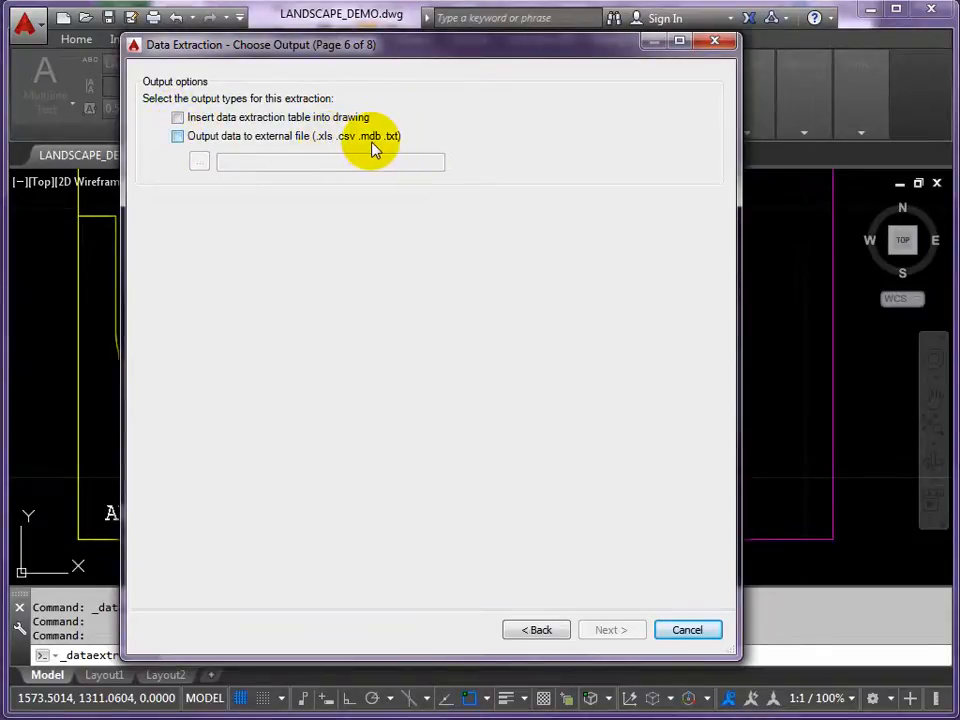
click(178, 118)
click(177, 136)
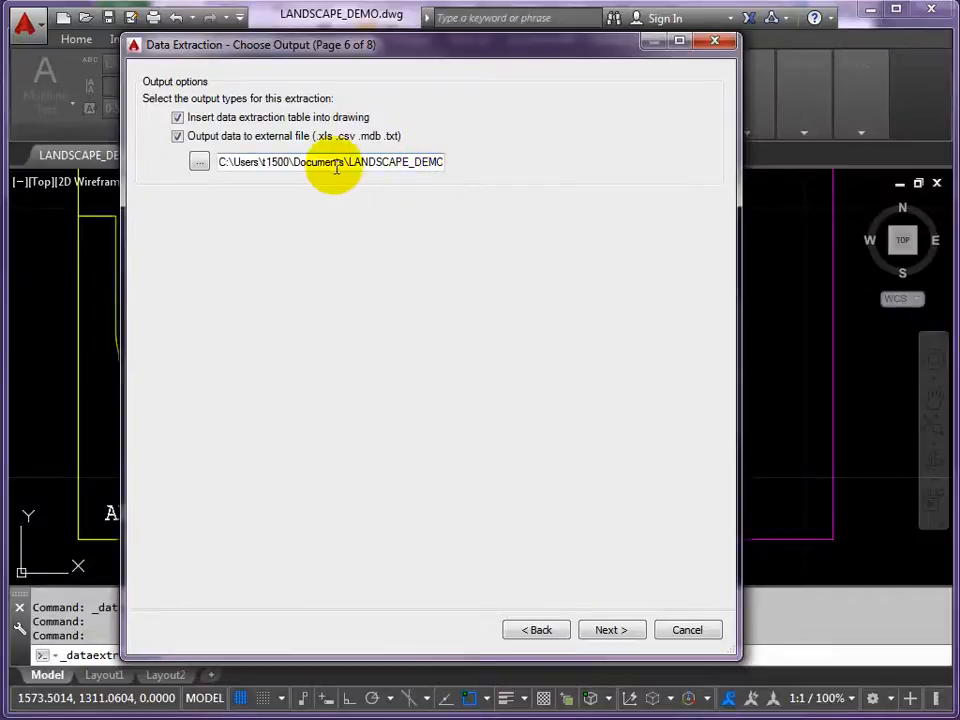
- Set the external output file to AREAS_2.xls in the Attributed Blocks folder on the desktop
click(199, 164)
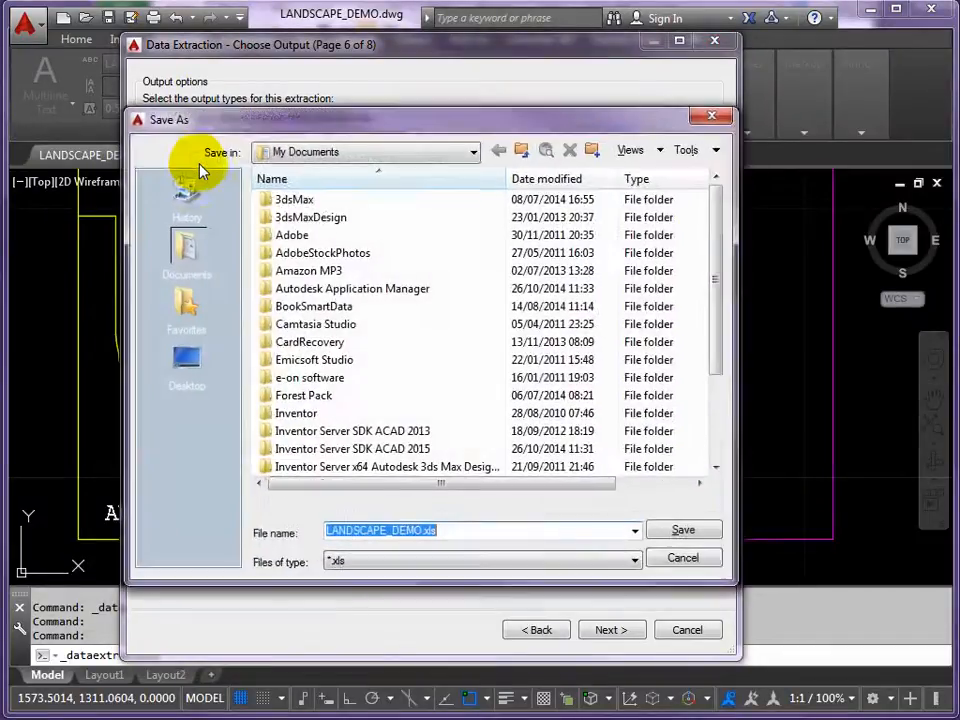
click(183, 368)
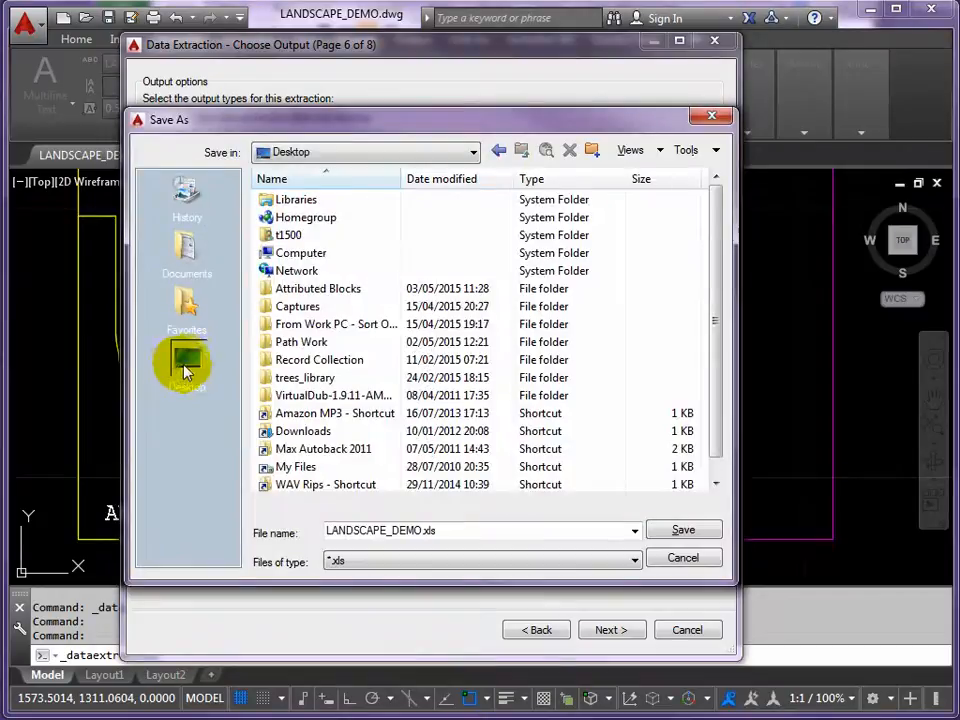
double_click(288, 292)
double_click(418, 532)
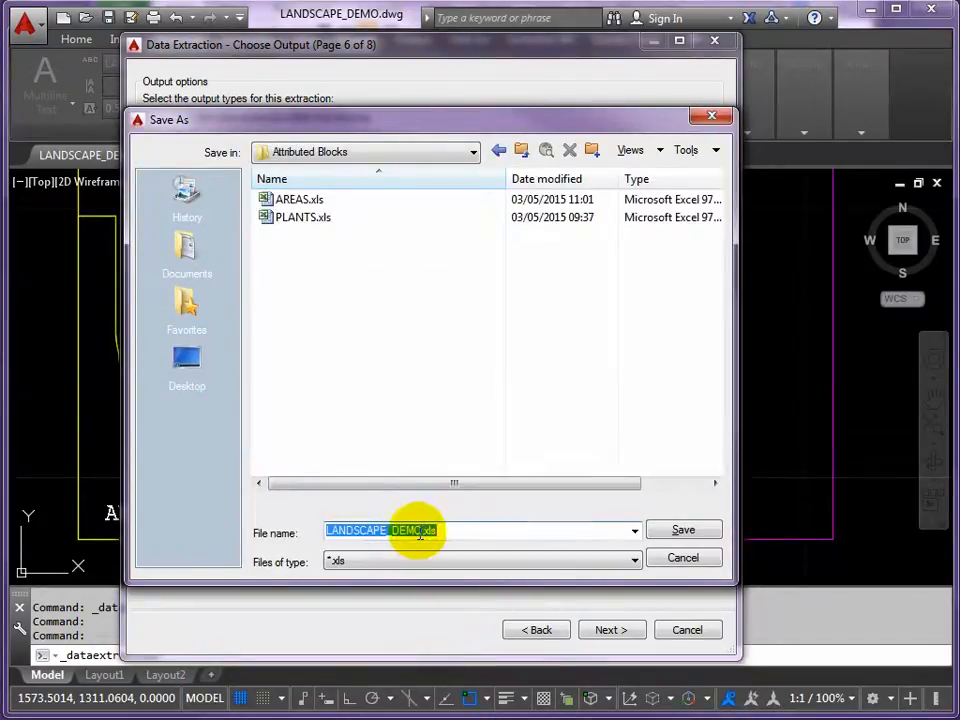
drag(418, 531, 223, 539)
text(AREAS)
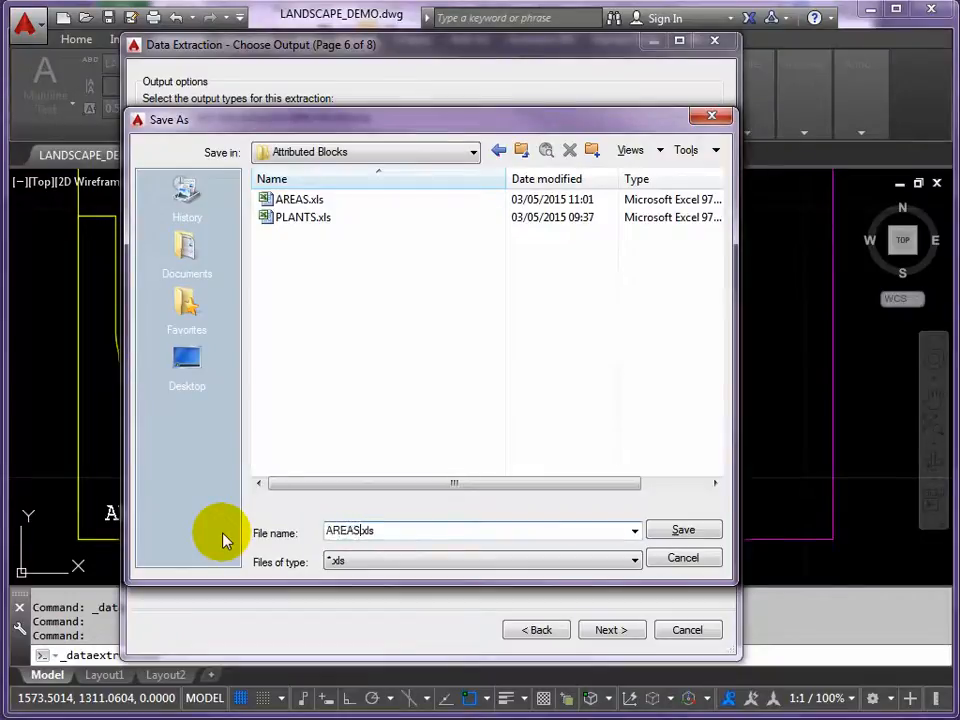
text(2)
text(_)
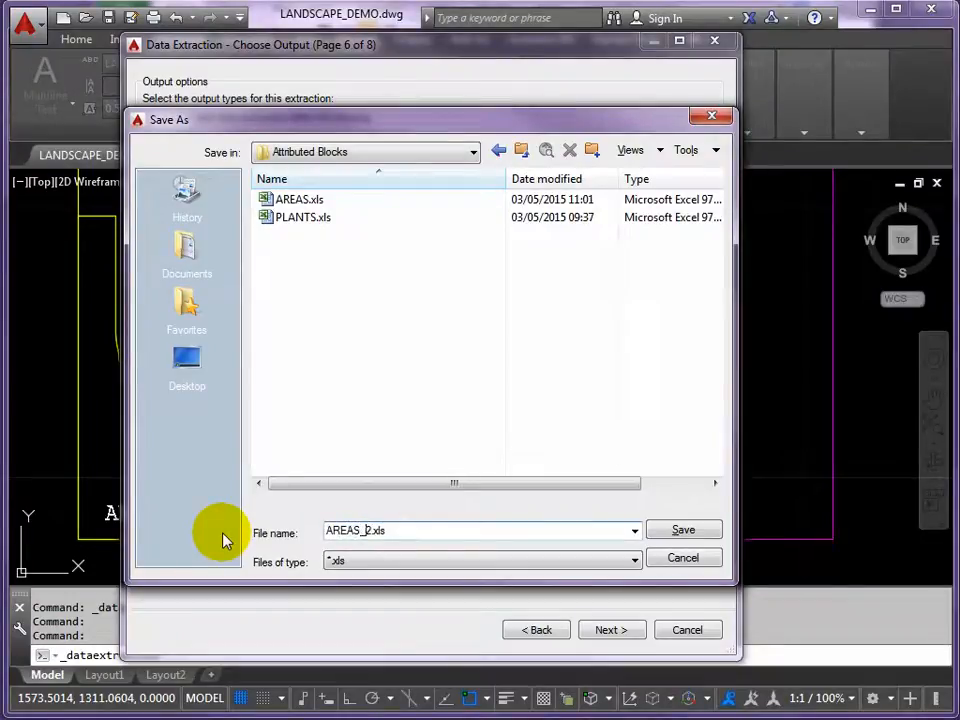
click(678, 530)
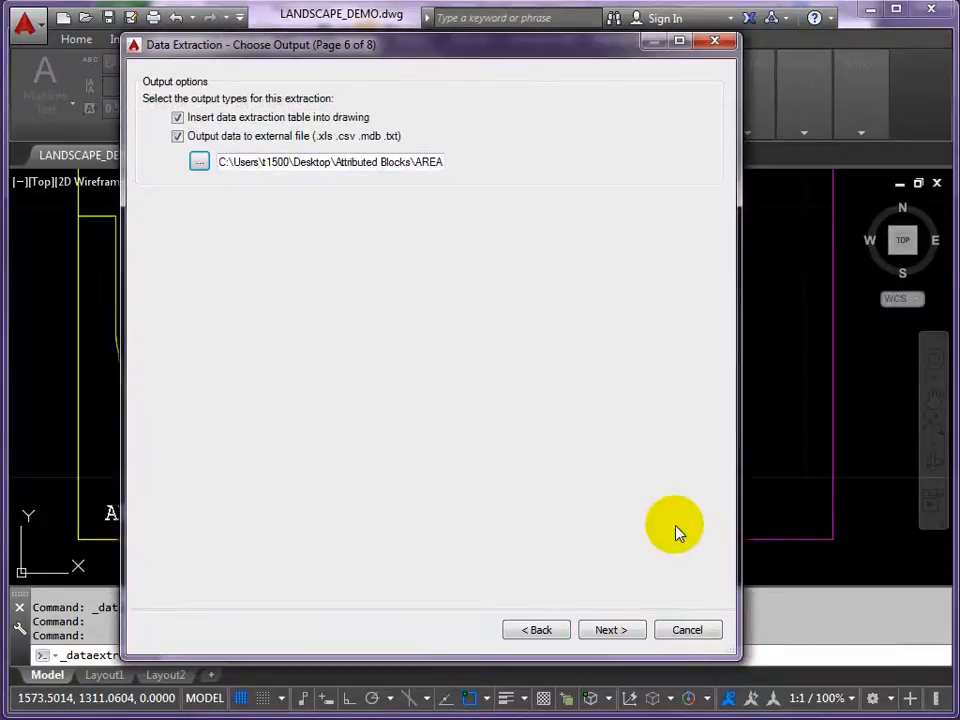
- Accept the Standard table style, finish the extraction and place the table in the empty space beside the plan
click(612, 630)
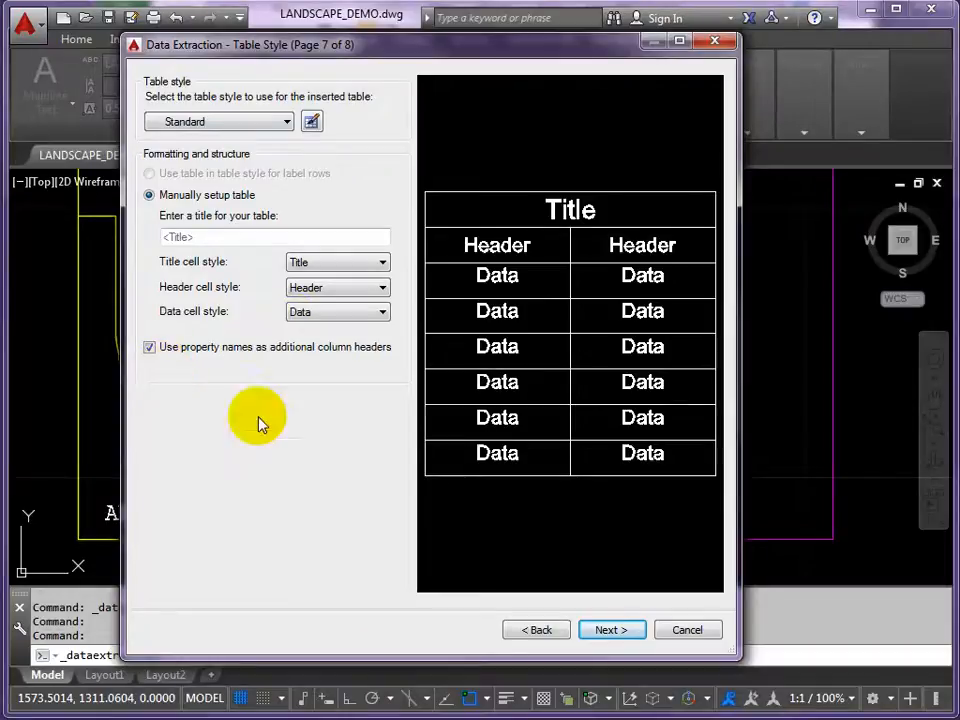
click(612, 631)
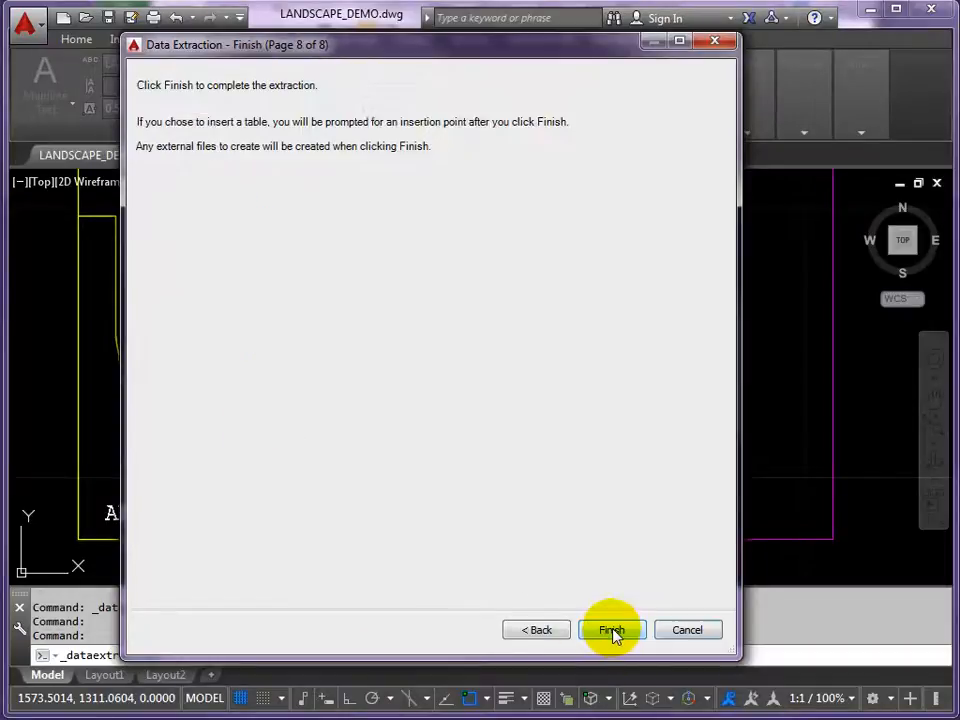
click(612, 631)
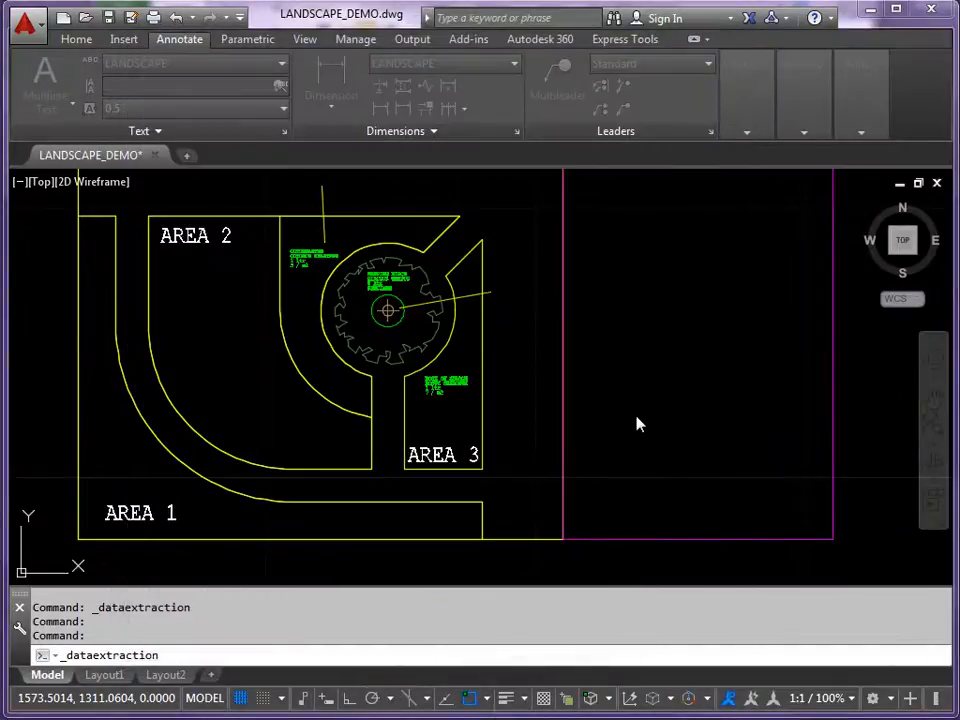
middle_drag(712, 347, 392, 321)
scroll(630, 358, down, 6)
scroll(505, 335, up, 6)
scroll(392, 300, down, 5)
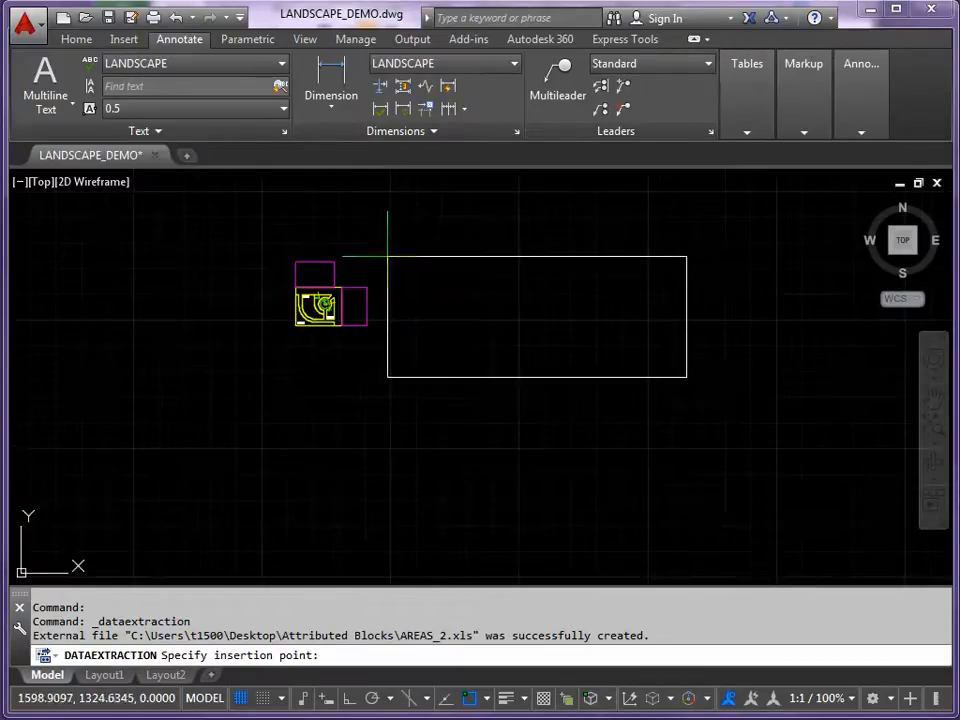
click(396, 259)
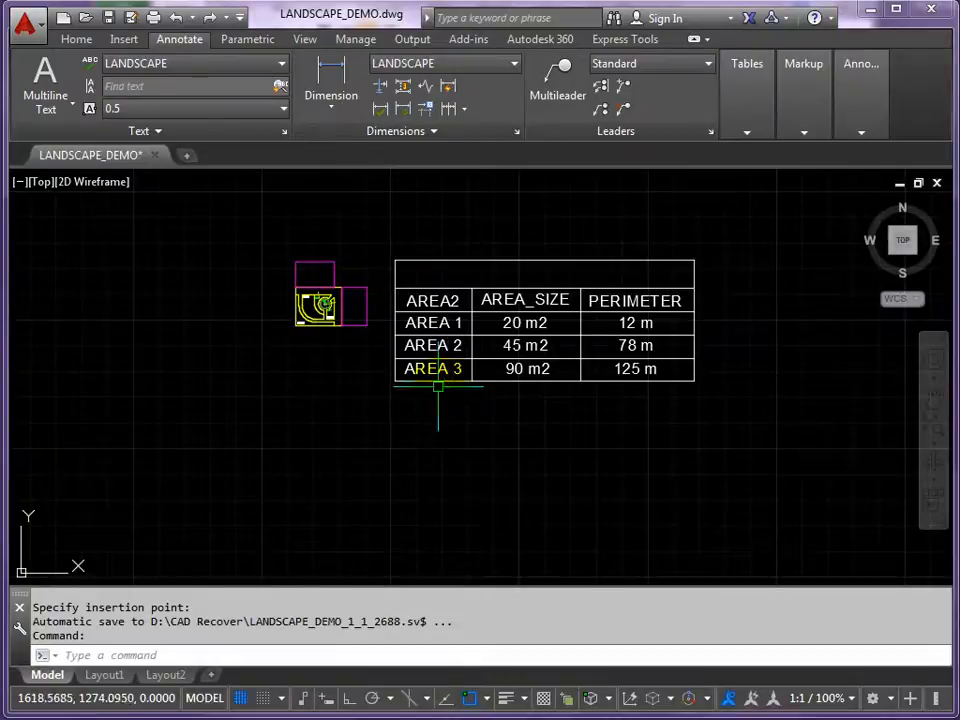
- Scale the inserted area table by a factor of 0.25 from its upper-left corner
text(SC)
key(Return)
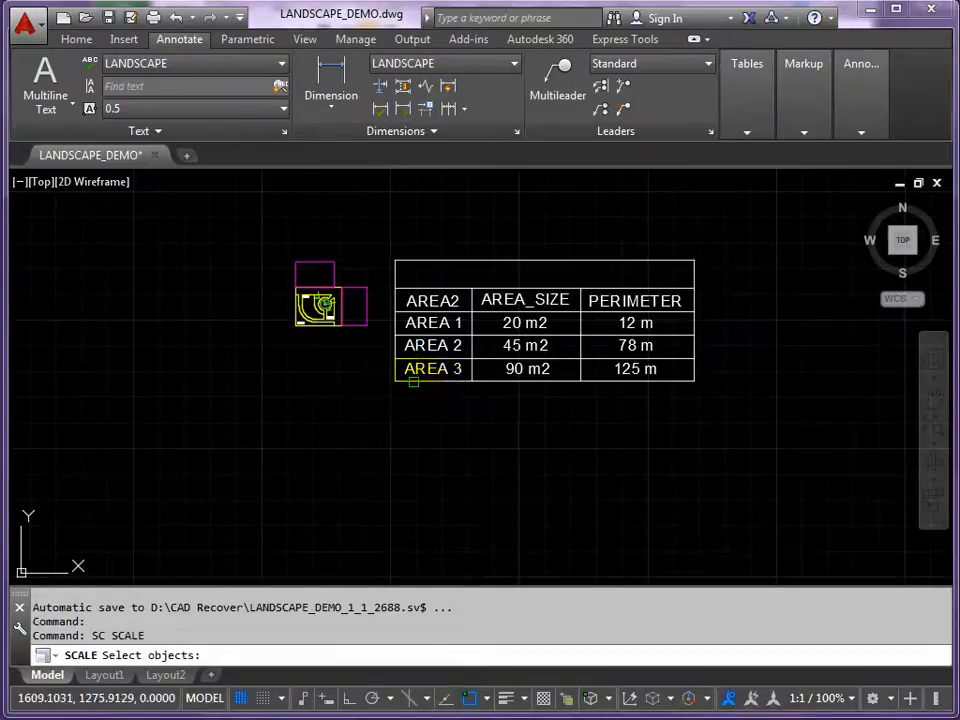
click(426, 345)
key(Return)
click(395, 260)
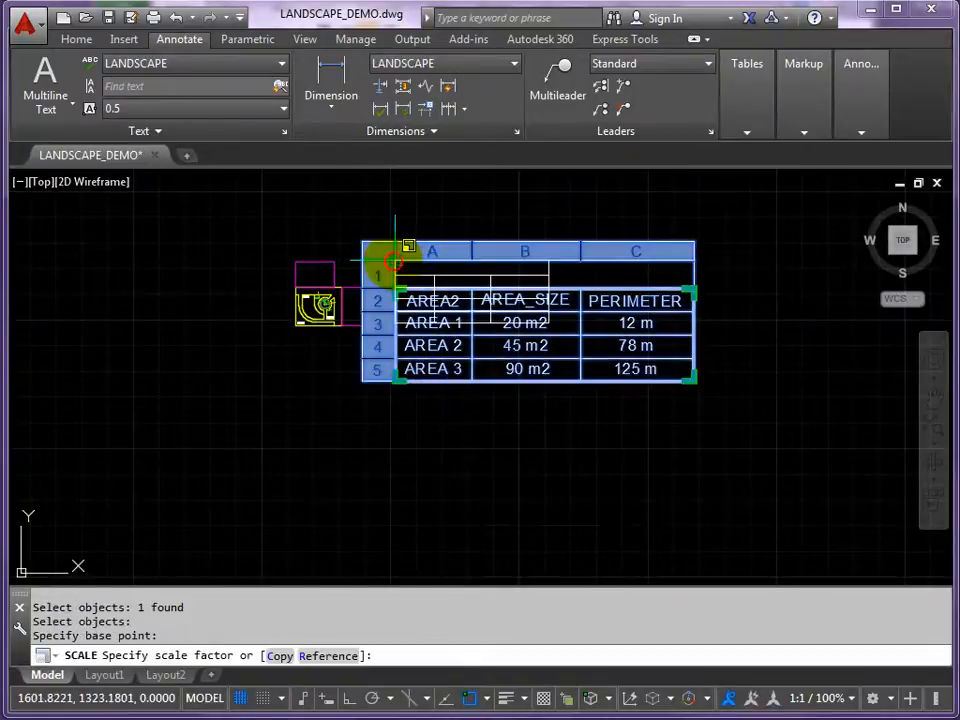
text(.25)
key(Return)
- Move the scaled area table directly below the landscape plan and compare its rows with the AREA labels
text(M)
key(Return)
click(420, 291)
key(Return)
click(477, 321)
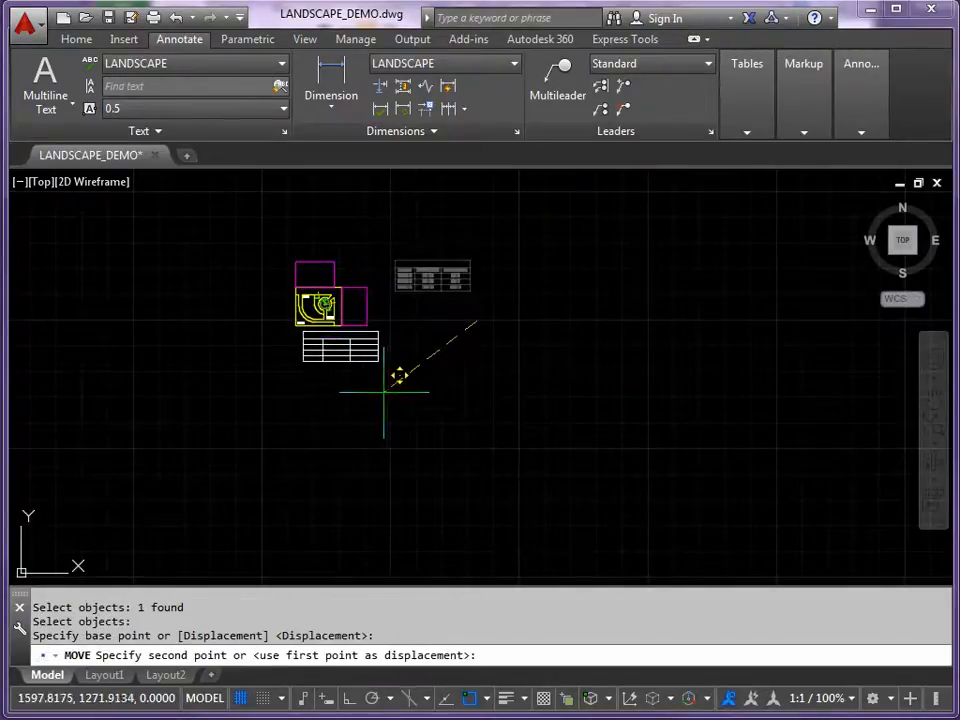
click(389, 377)
scroll(349, 364, up, 5)
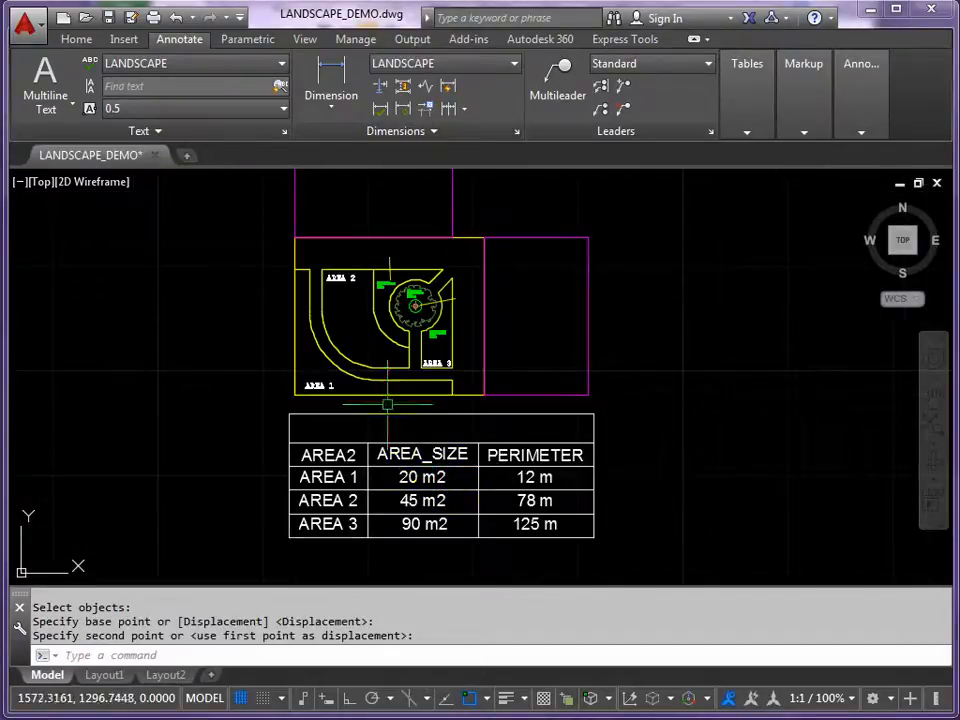
scroll(330, 389, up, 4)
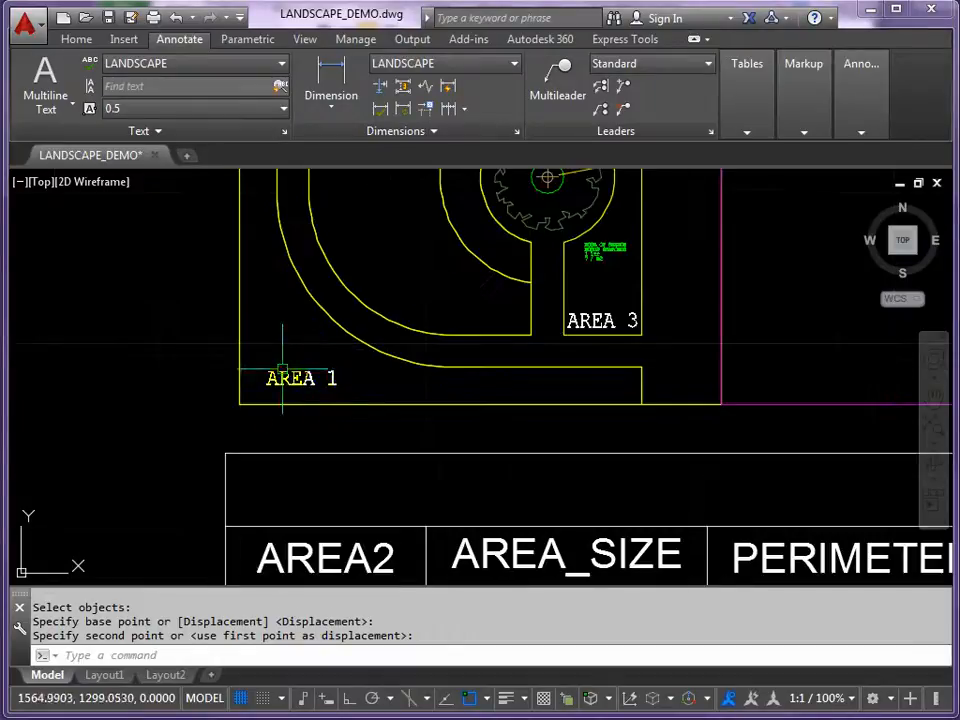
scroll(315, 378, down, 2)
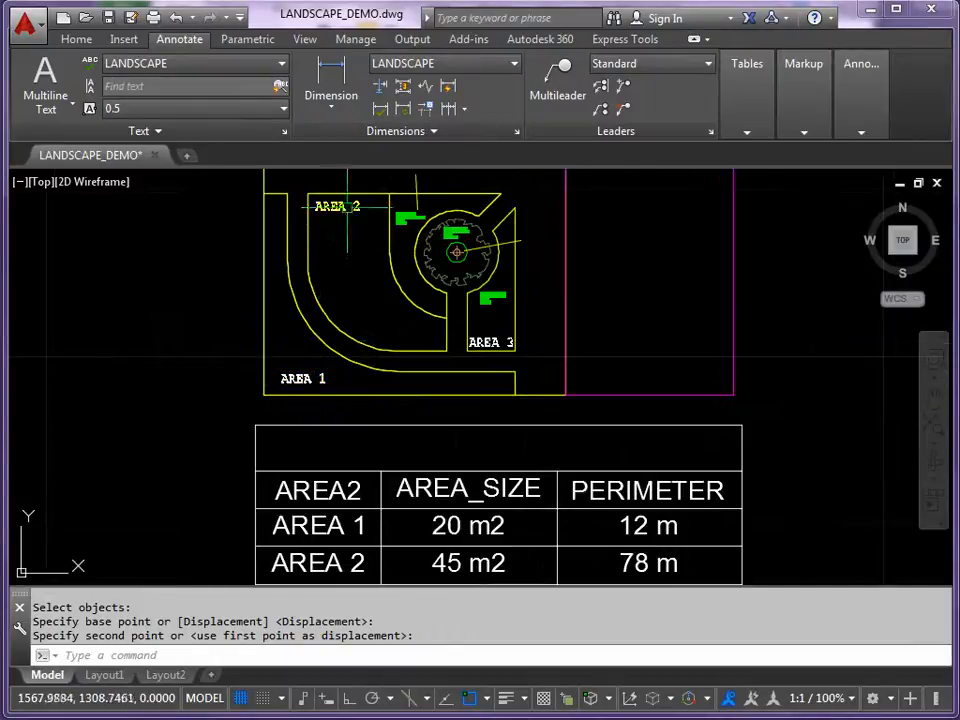
scroll(352, 398, down, 4)
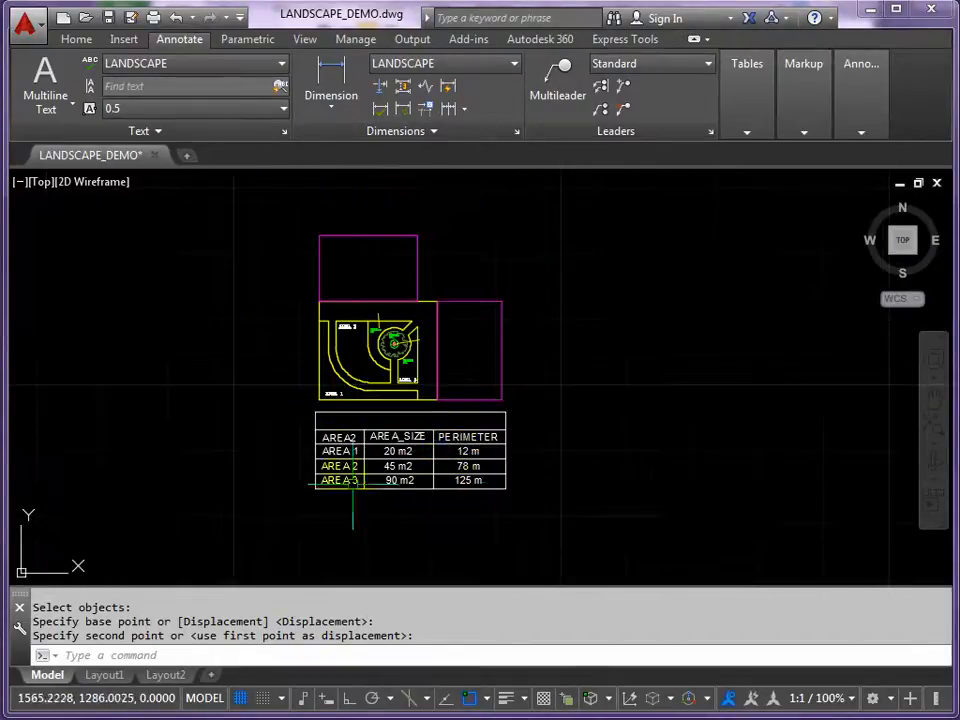
scroll(375, 473, up, 2)
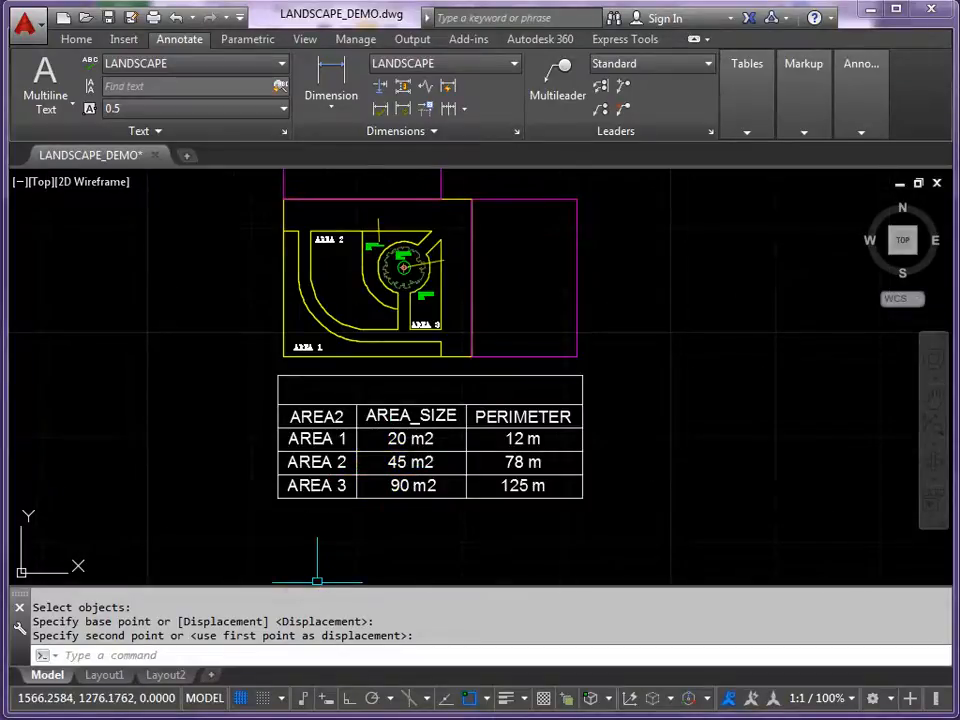
- Switch to Excel and open AREAS_2.xls from the Attributed Blocks folder on the desktop
key(alt+Tab)
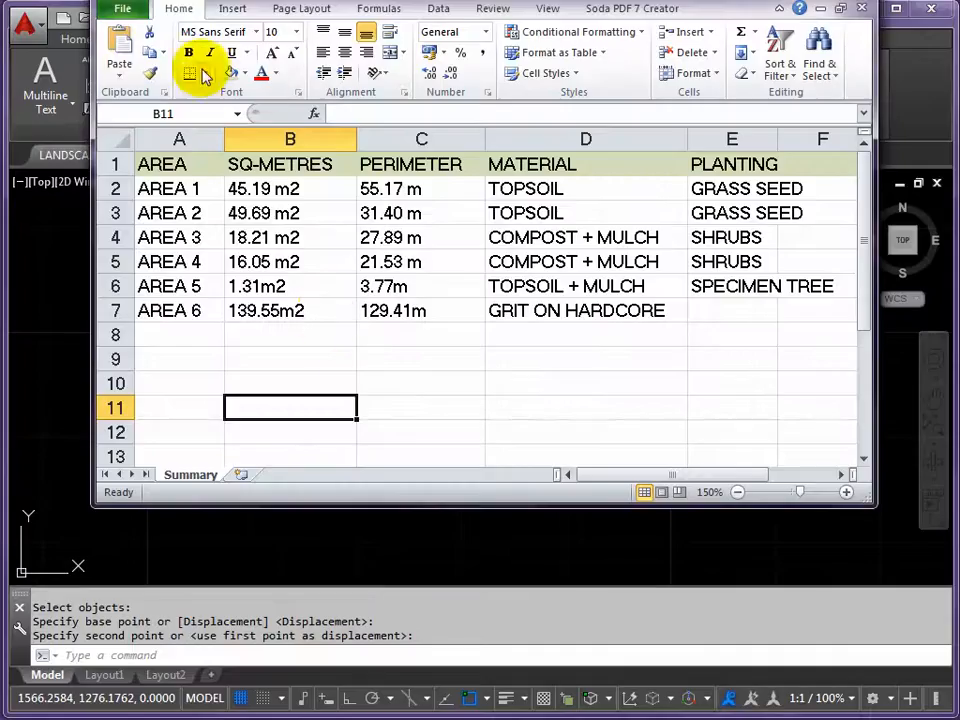
click(122, 12)
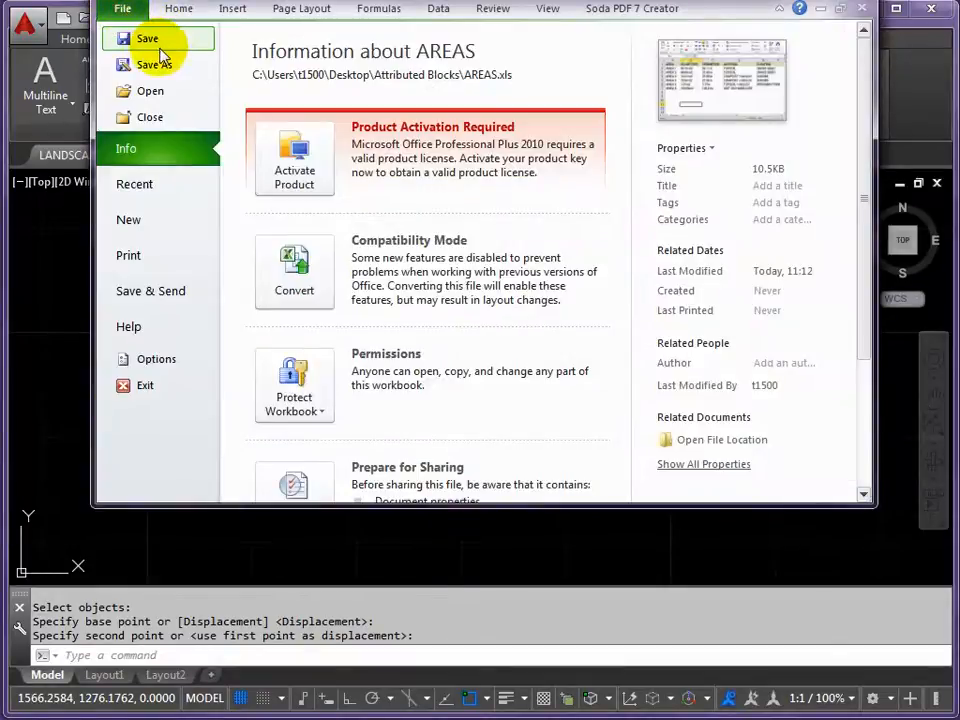
click(152, 90)
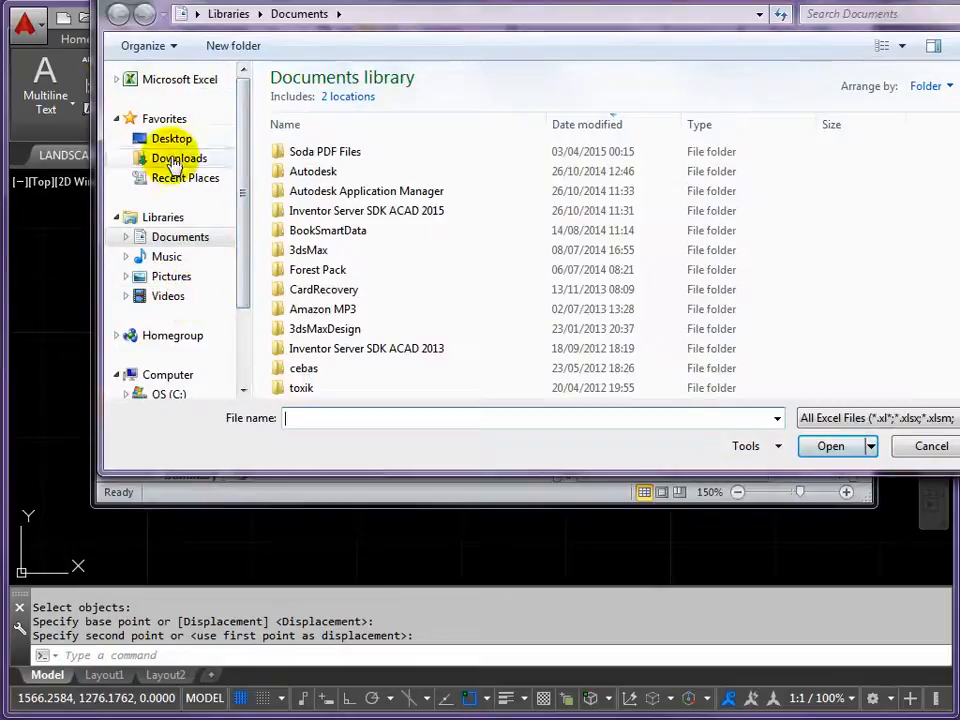
click(171, 142)
double_click(313, 196)
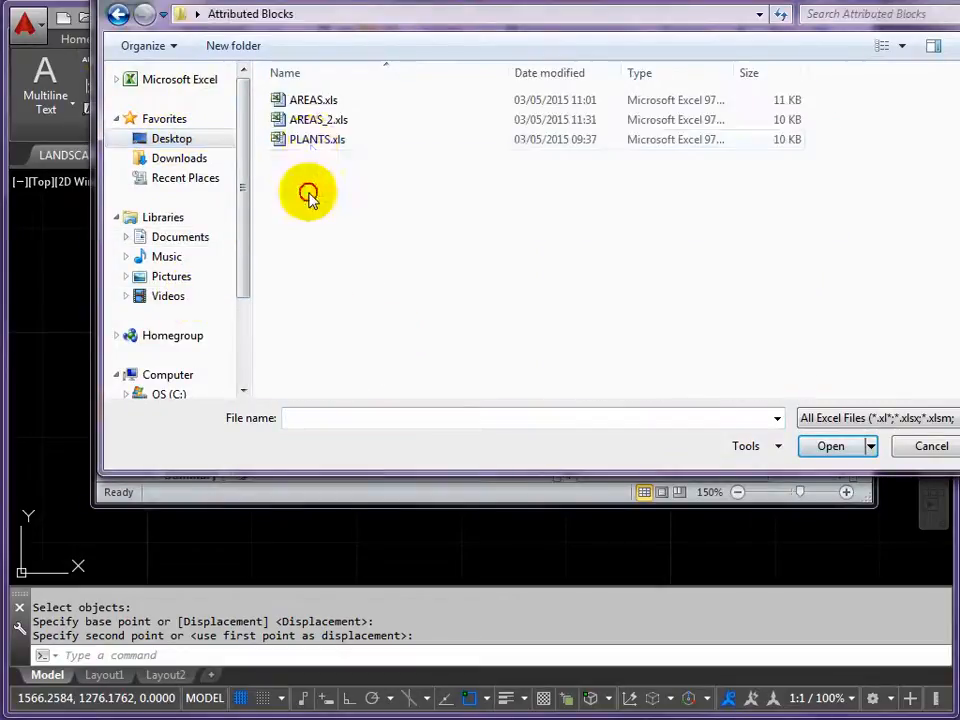
click(295, 120)
click(835, 447)
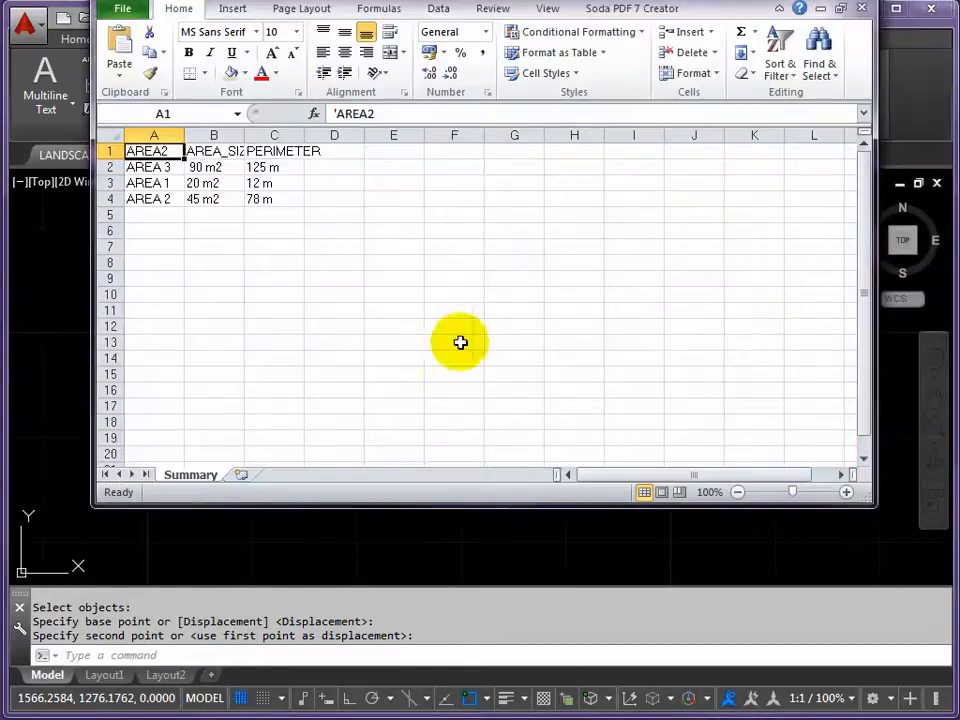
- Widen columns B and A of the Summary sheet so the AREA_SIZE heading fits and the area names have more room
click(846, 492)
click(846, 492)
click(846, 492)
click(846, 492)
click(846, 492)
click(846, 492)
click(846, 492)
click(846, 492)
click(846, 492)
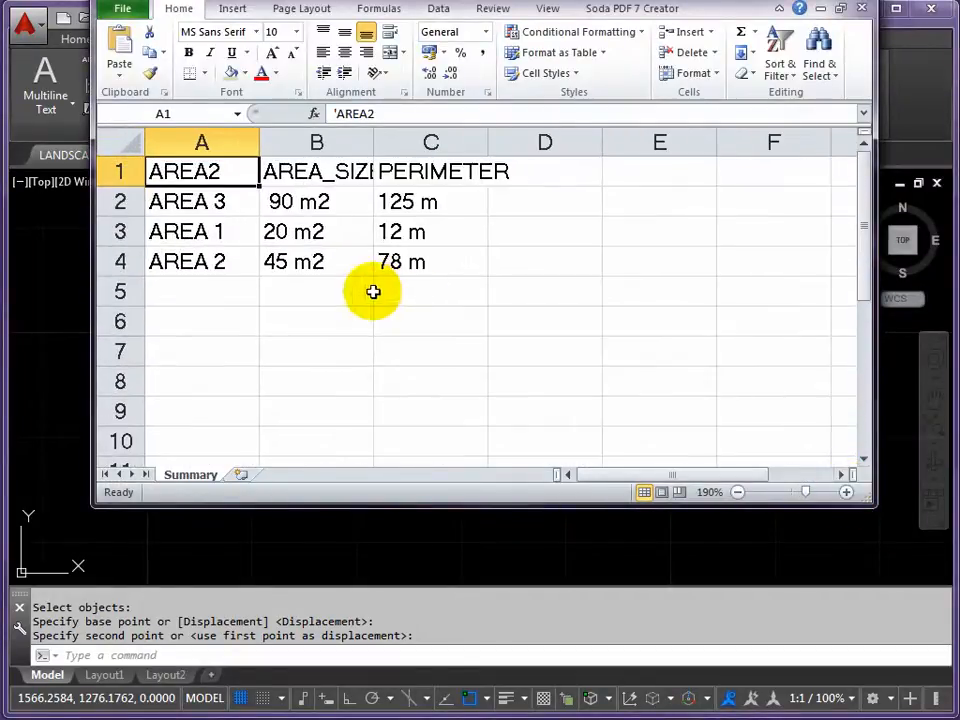
drag(374, 141, 452, 141)
drag(261, 143, 284, 142)
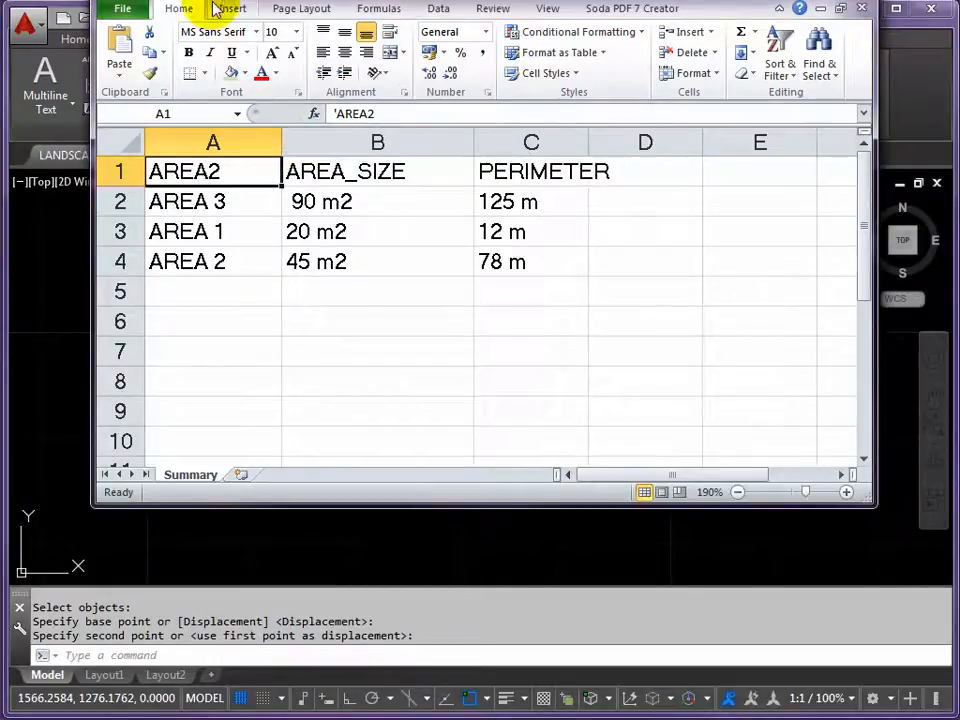
- Switch back to AutoCAD and inspect the AREA 1 label block in the landscape plan against the area table
click(40, 364)
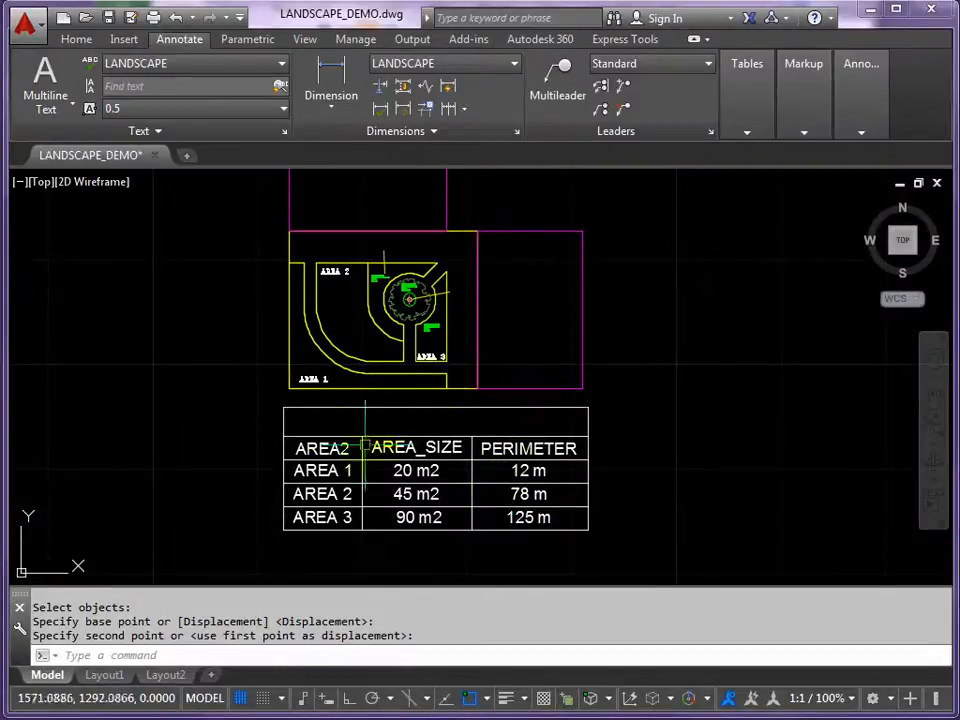
click(306, 371)
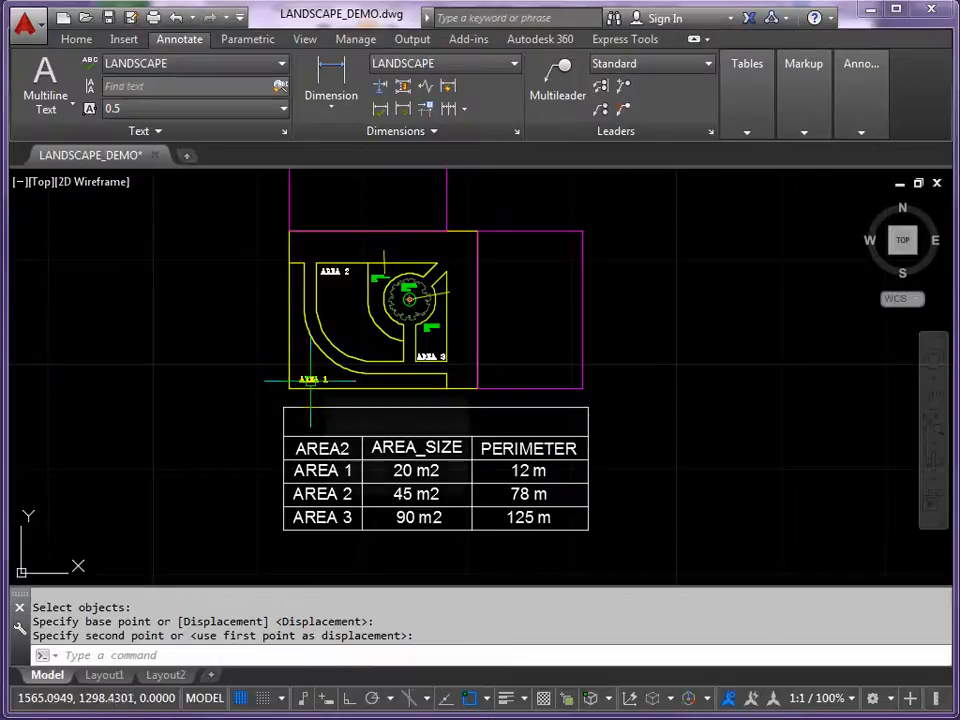
mouse_move(310, 379)
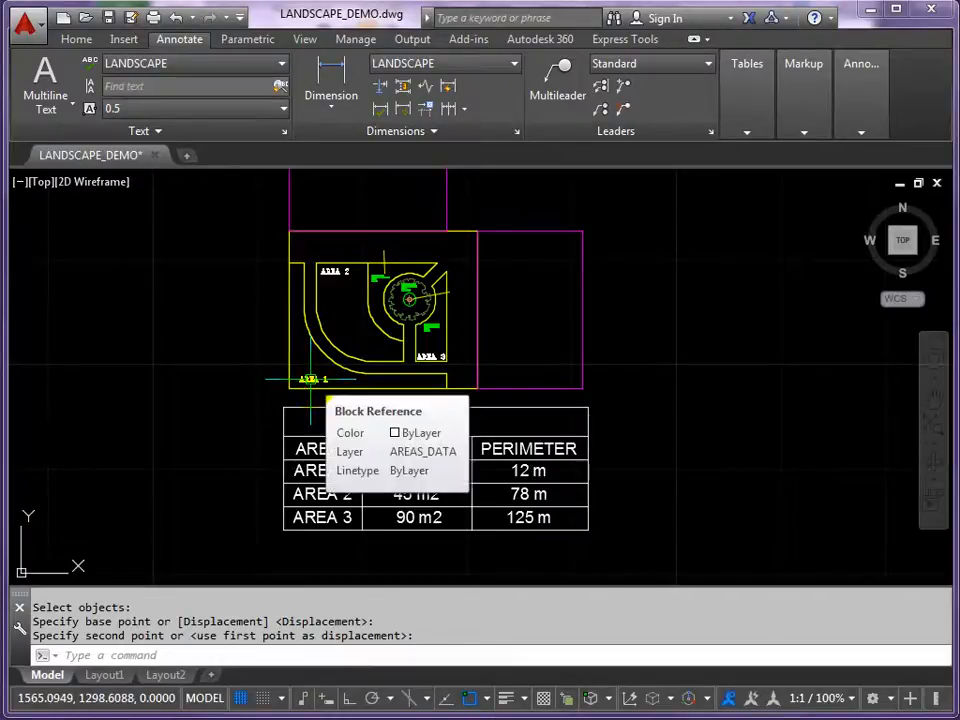